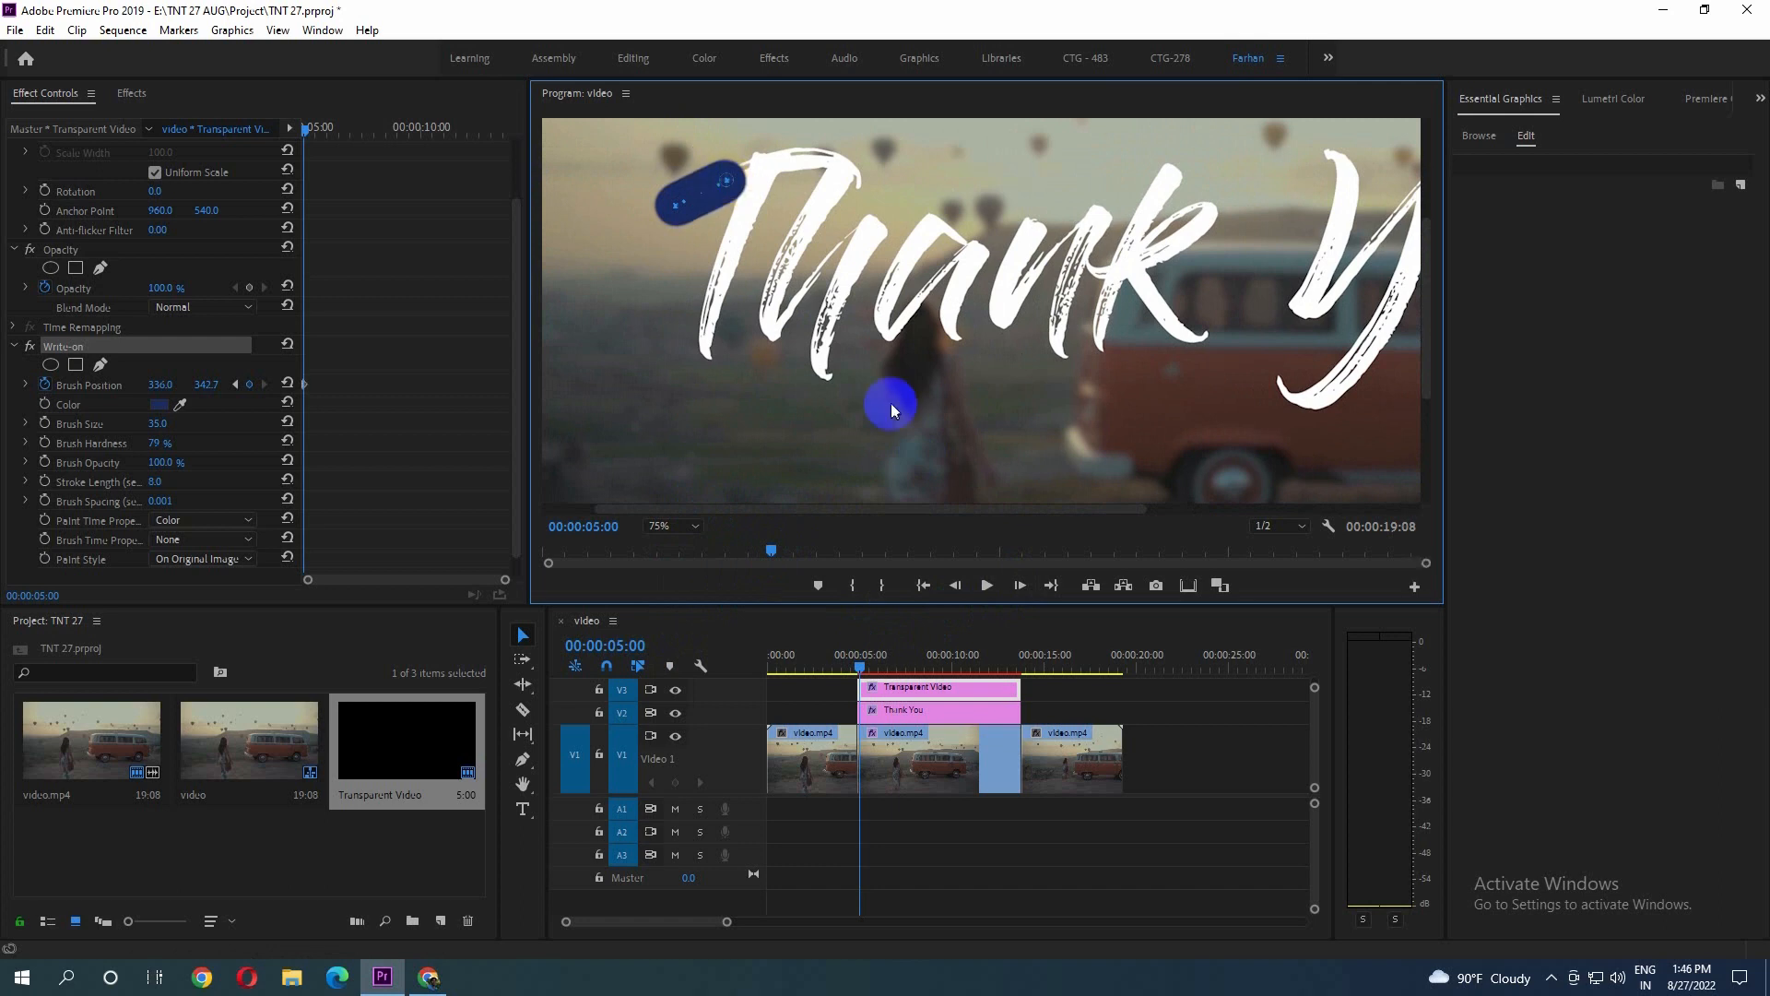
Keyframe the Write-on brush every two frames along the T's crossbar to its right end, at 00:00:05:02 and 00:00:05:04
click(1019, 585)
click(1019, 585)
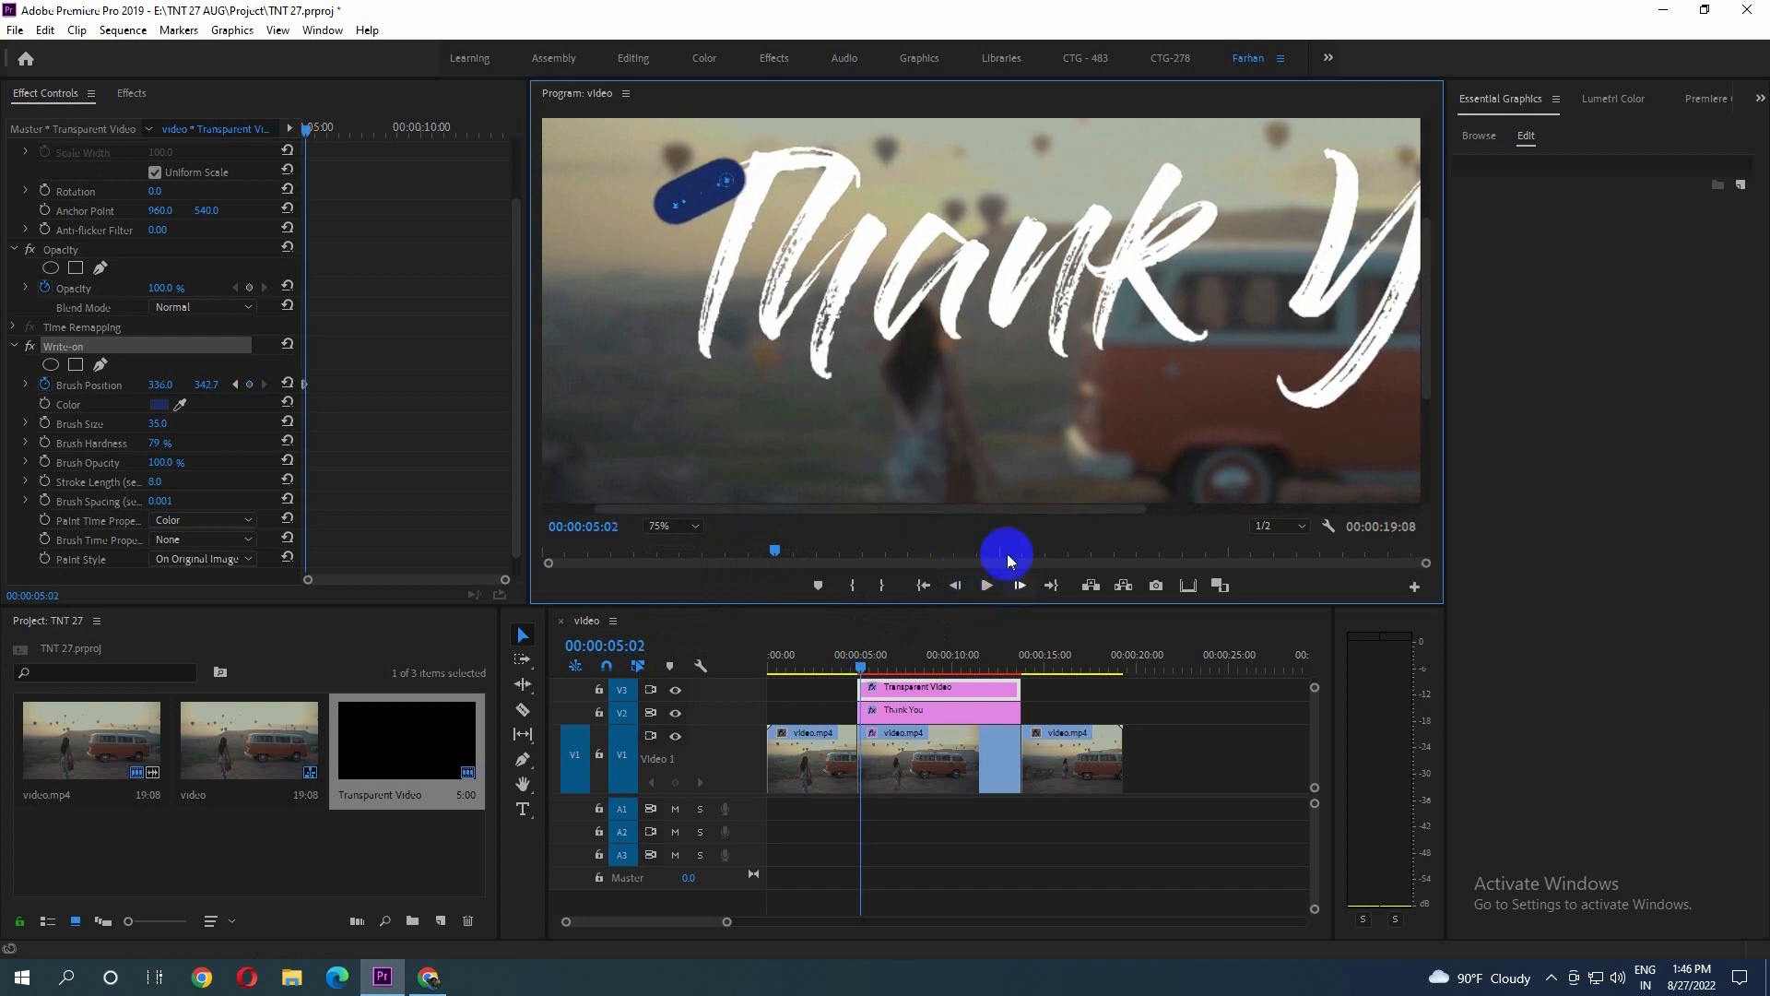
drag(725, 180, 782, 158)
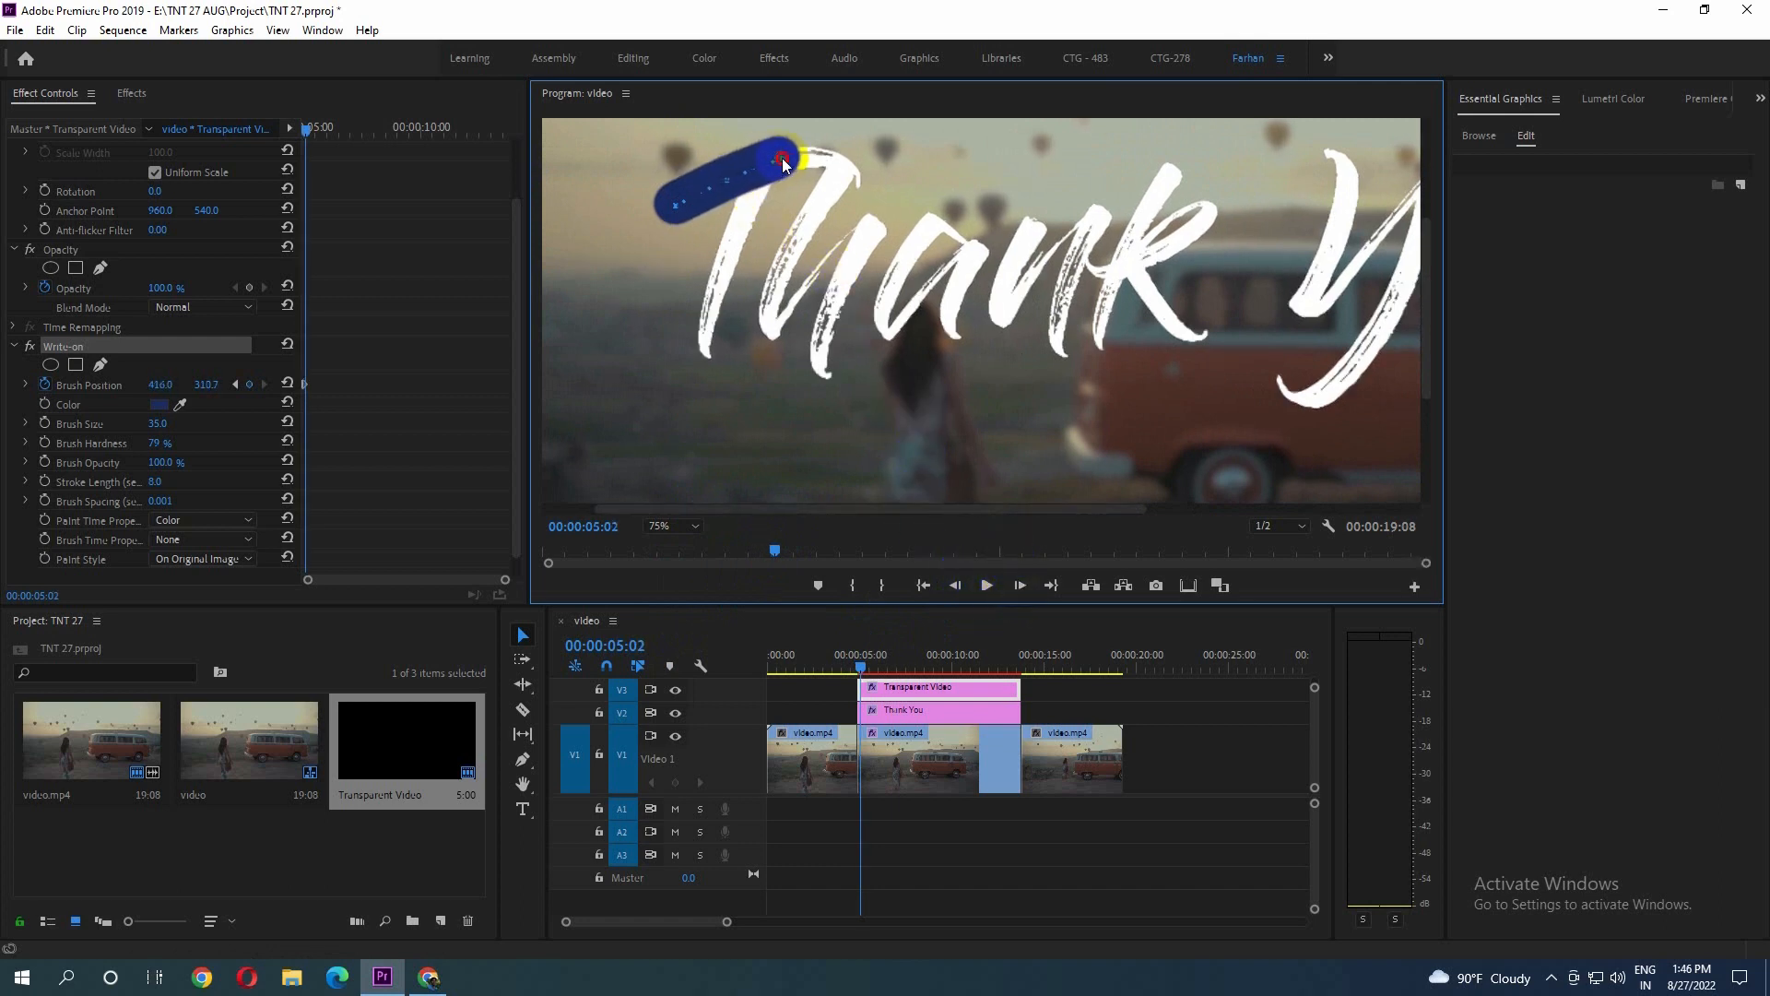
click(1019, 586)
click(1020, 585)
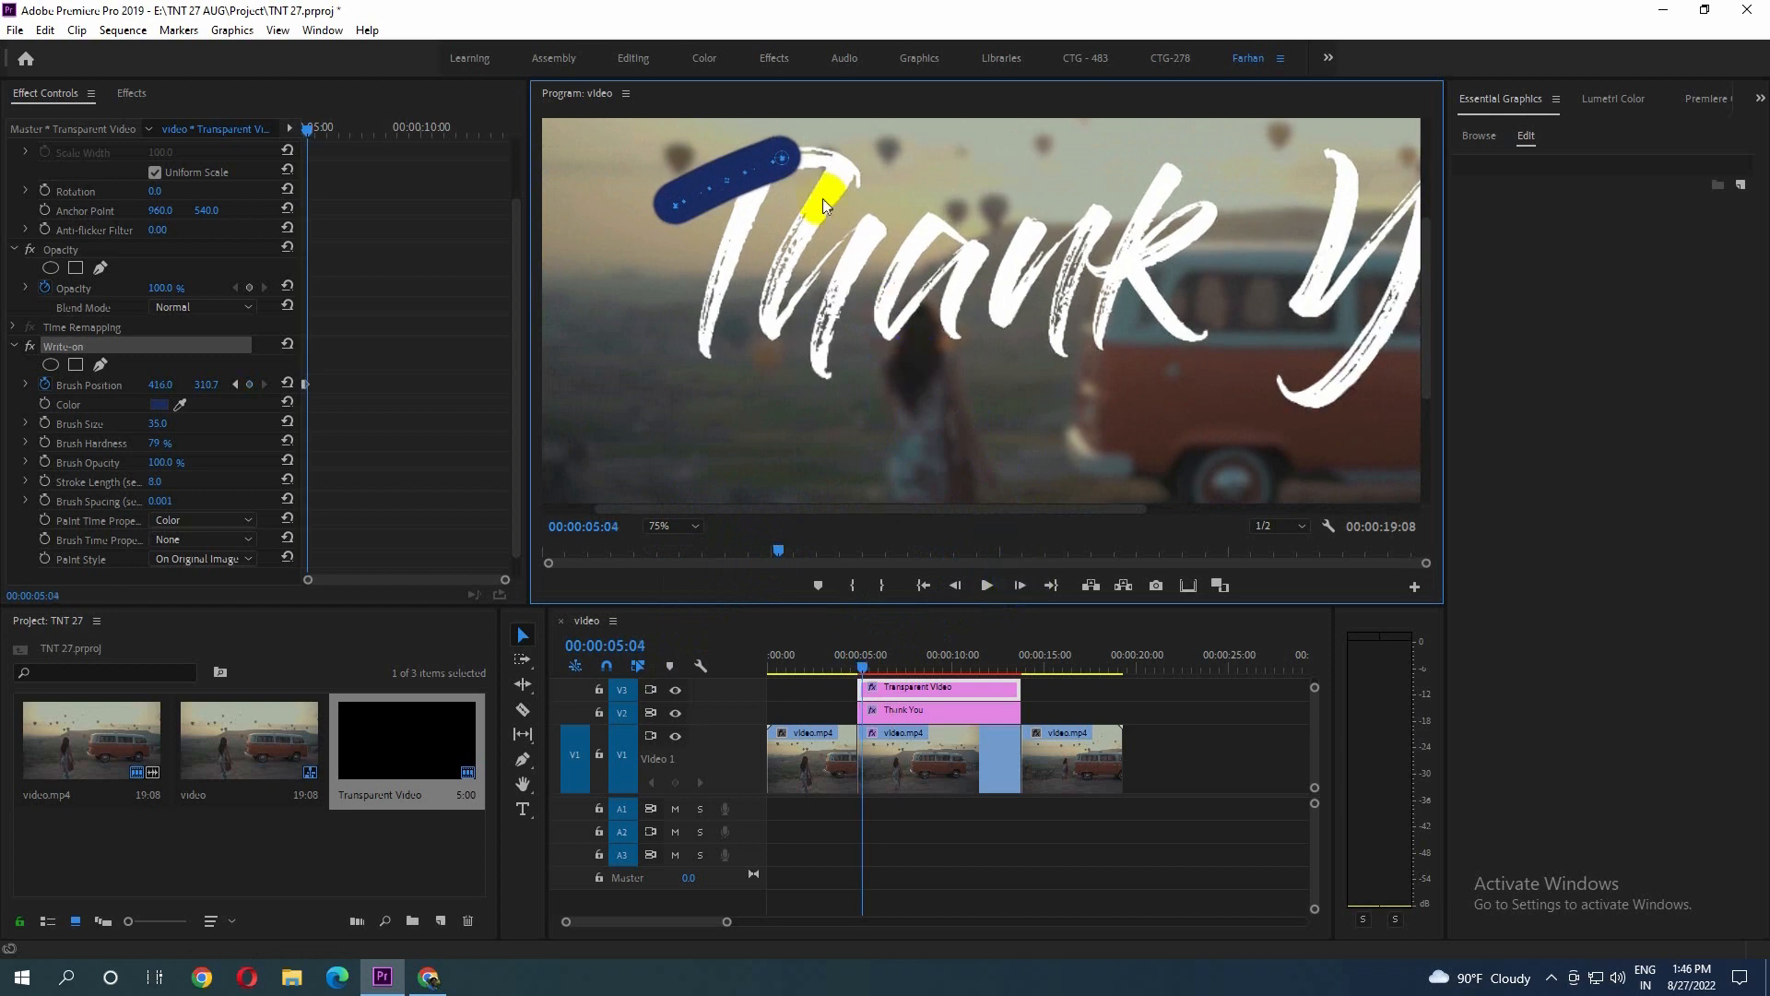
drag(844, 164, 850, 168)
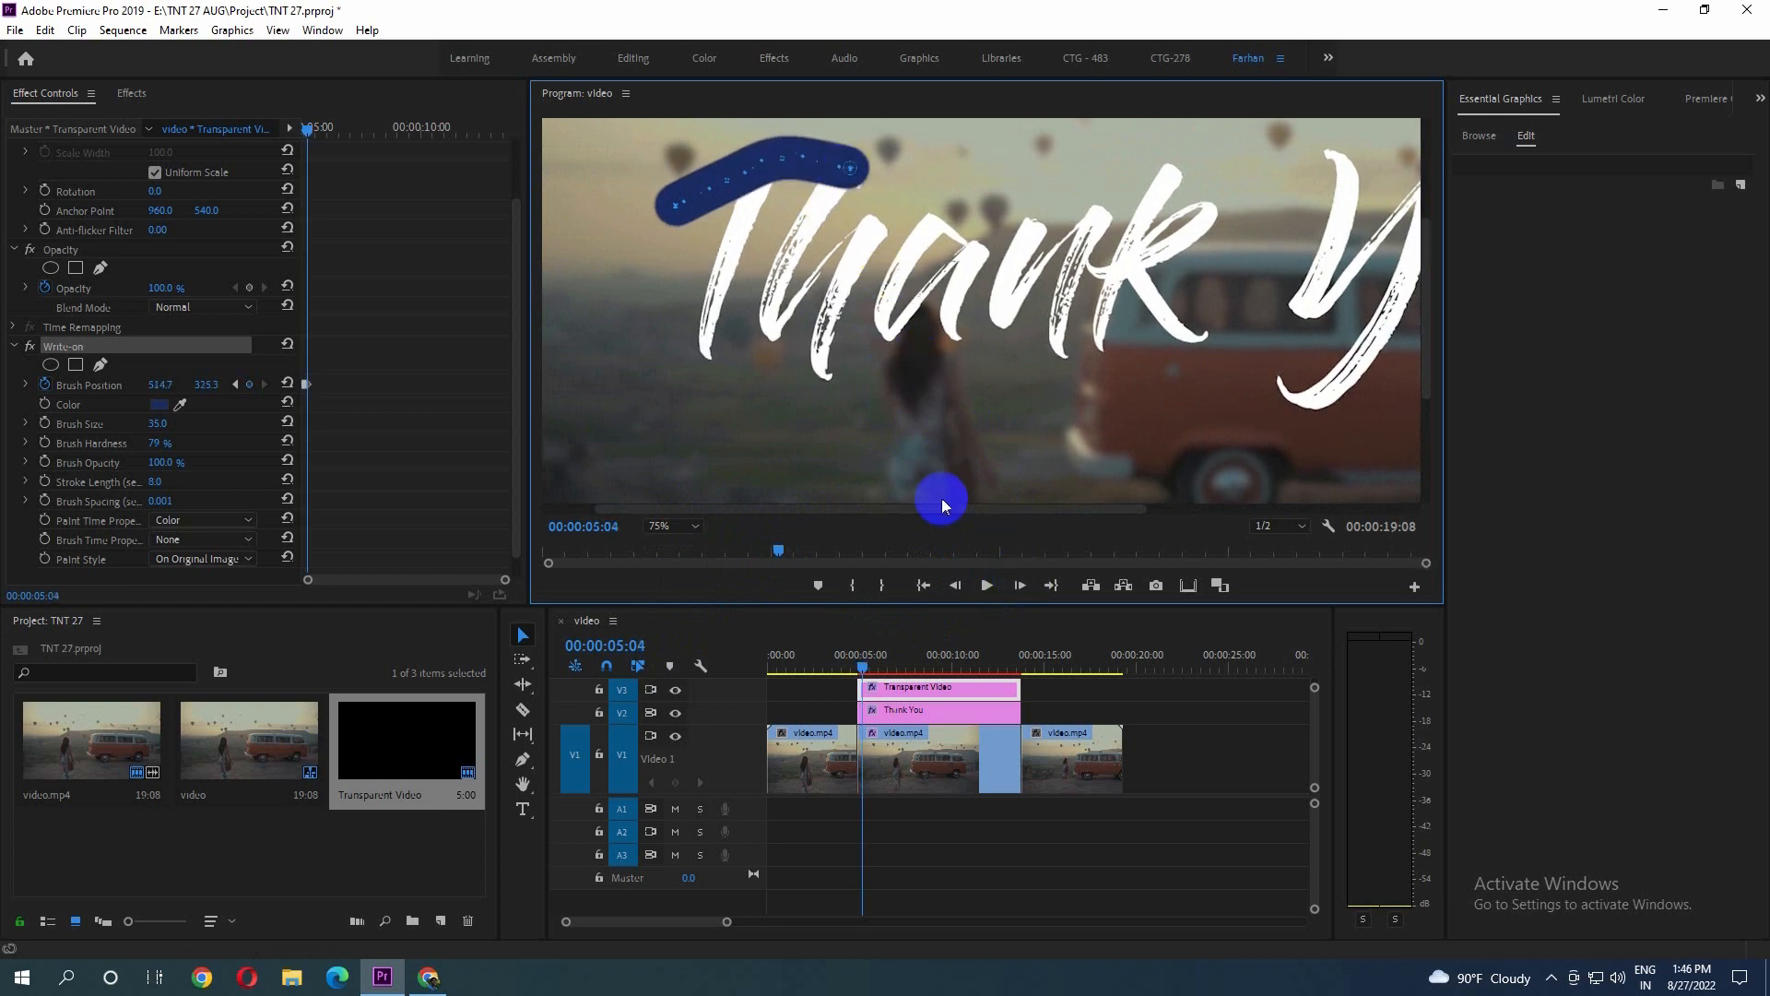
Keyframe the brush back to the middle of the T's crossbar and down its stem to the foot, every two frames through 00:00:05:10
double_click(1019, 587)
drag(858, 163, 755, 178)
double_click(1010, 598)
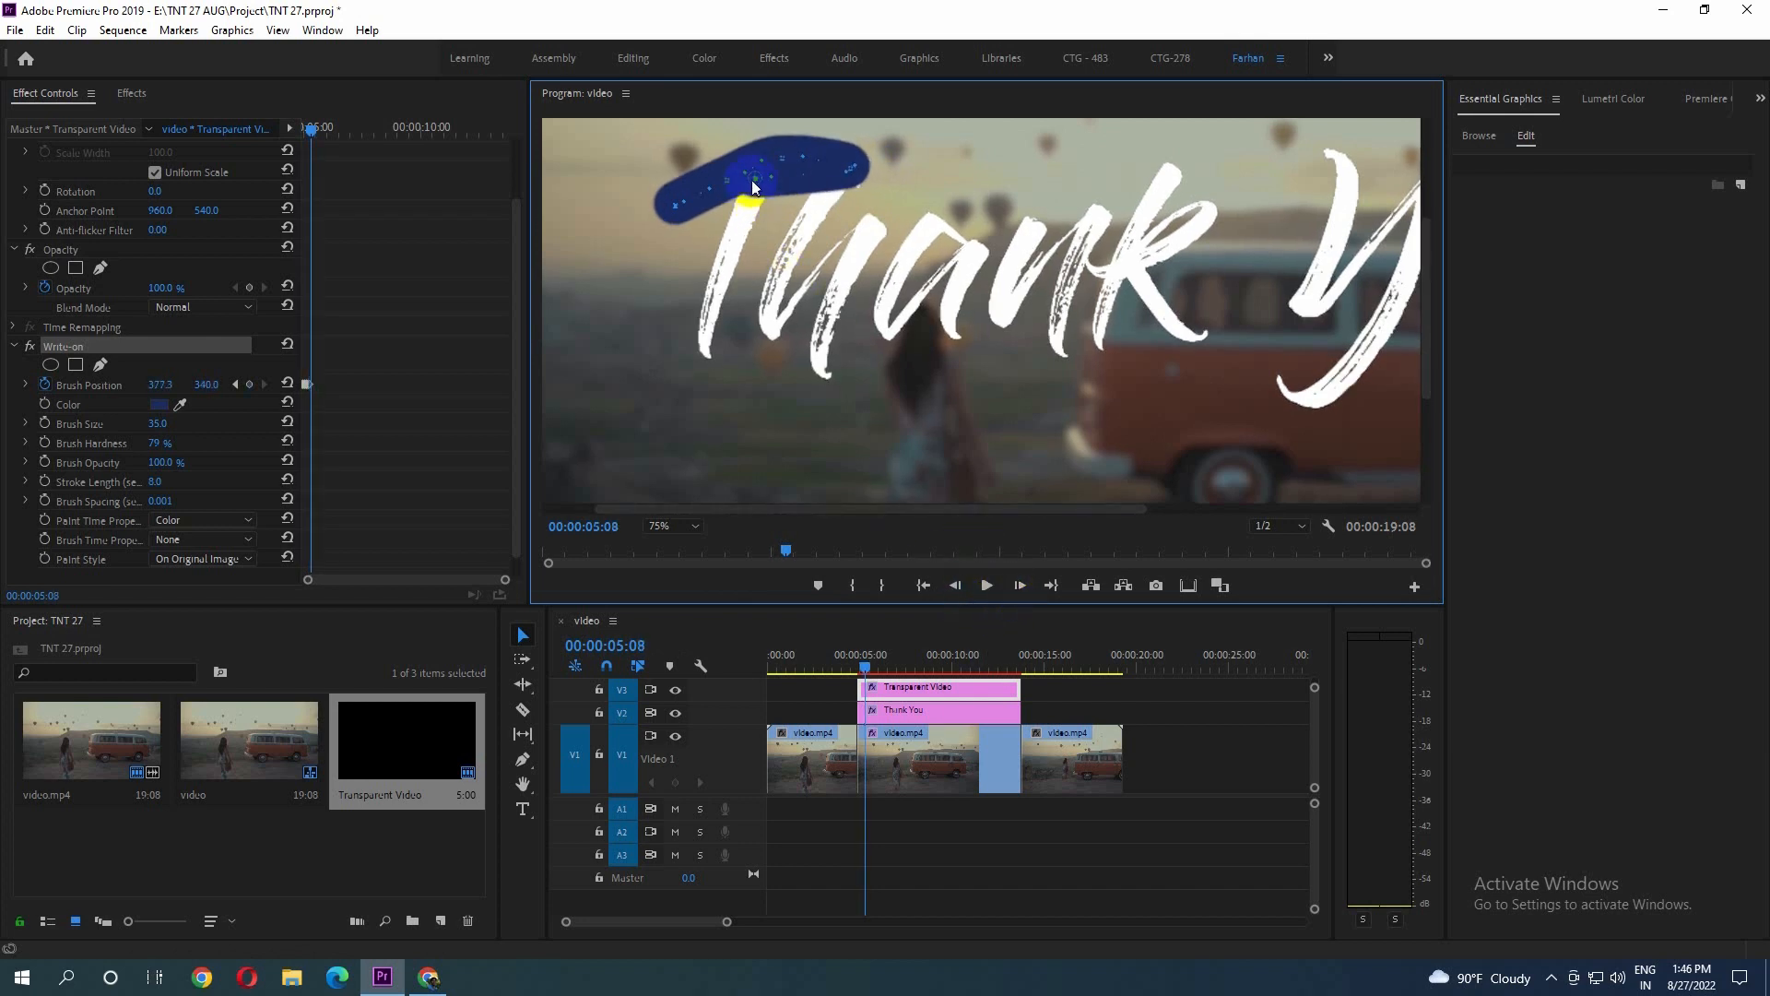
drag(739, 251, 718, 279)
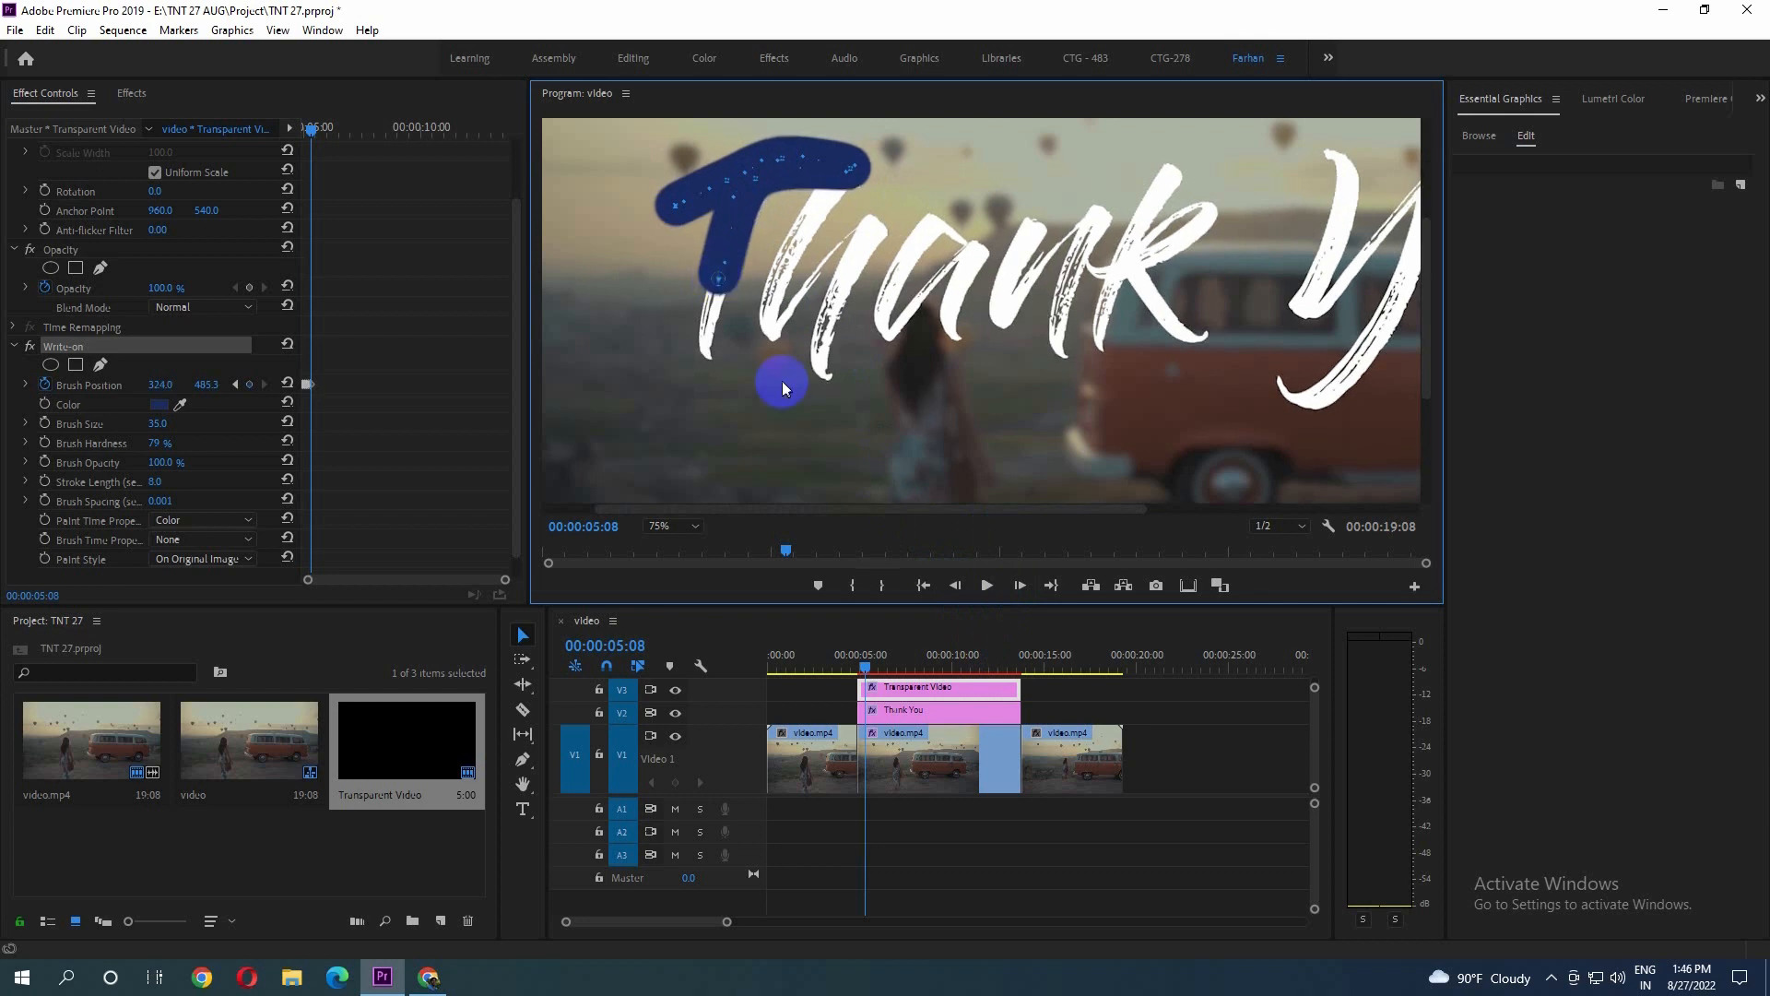
double_click(1022, 585)
drag(722, 290, 710, 354)
Keyframe the brush from the T's foot to the top of the h and down the h's left stem, from 00:00:05:12 to 00:00:05:16
double_click(1017, 590)
mouse_move(715, 354)
mouse_down()
mouse_move(774, 240)
mouse_move(848, 166)
mouse_up()
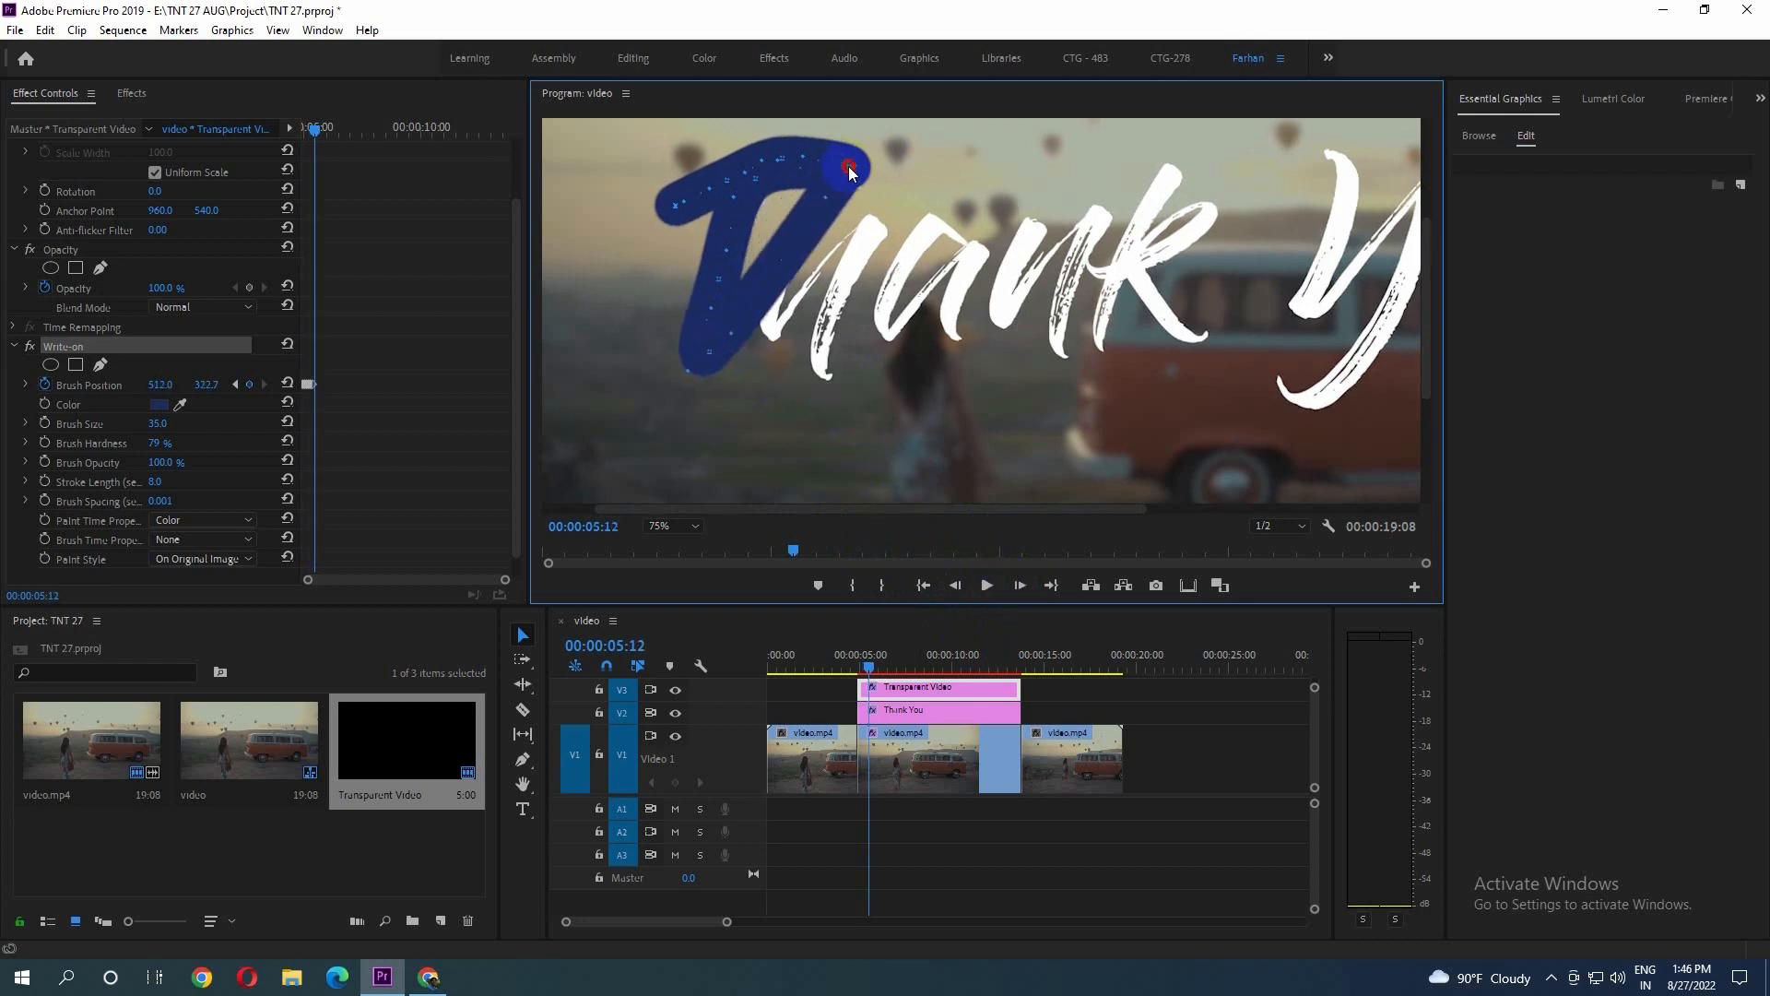
click(1023, 578)
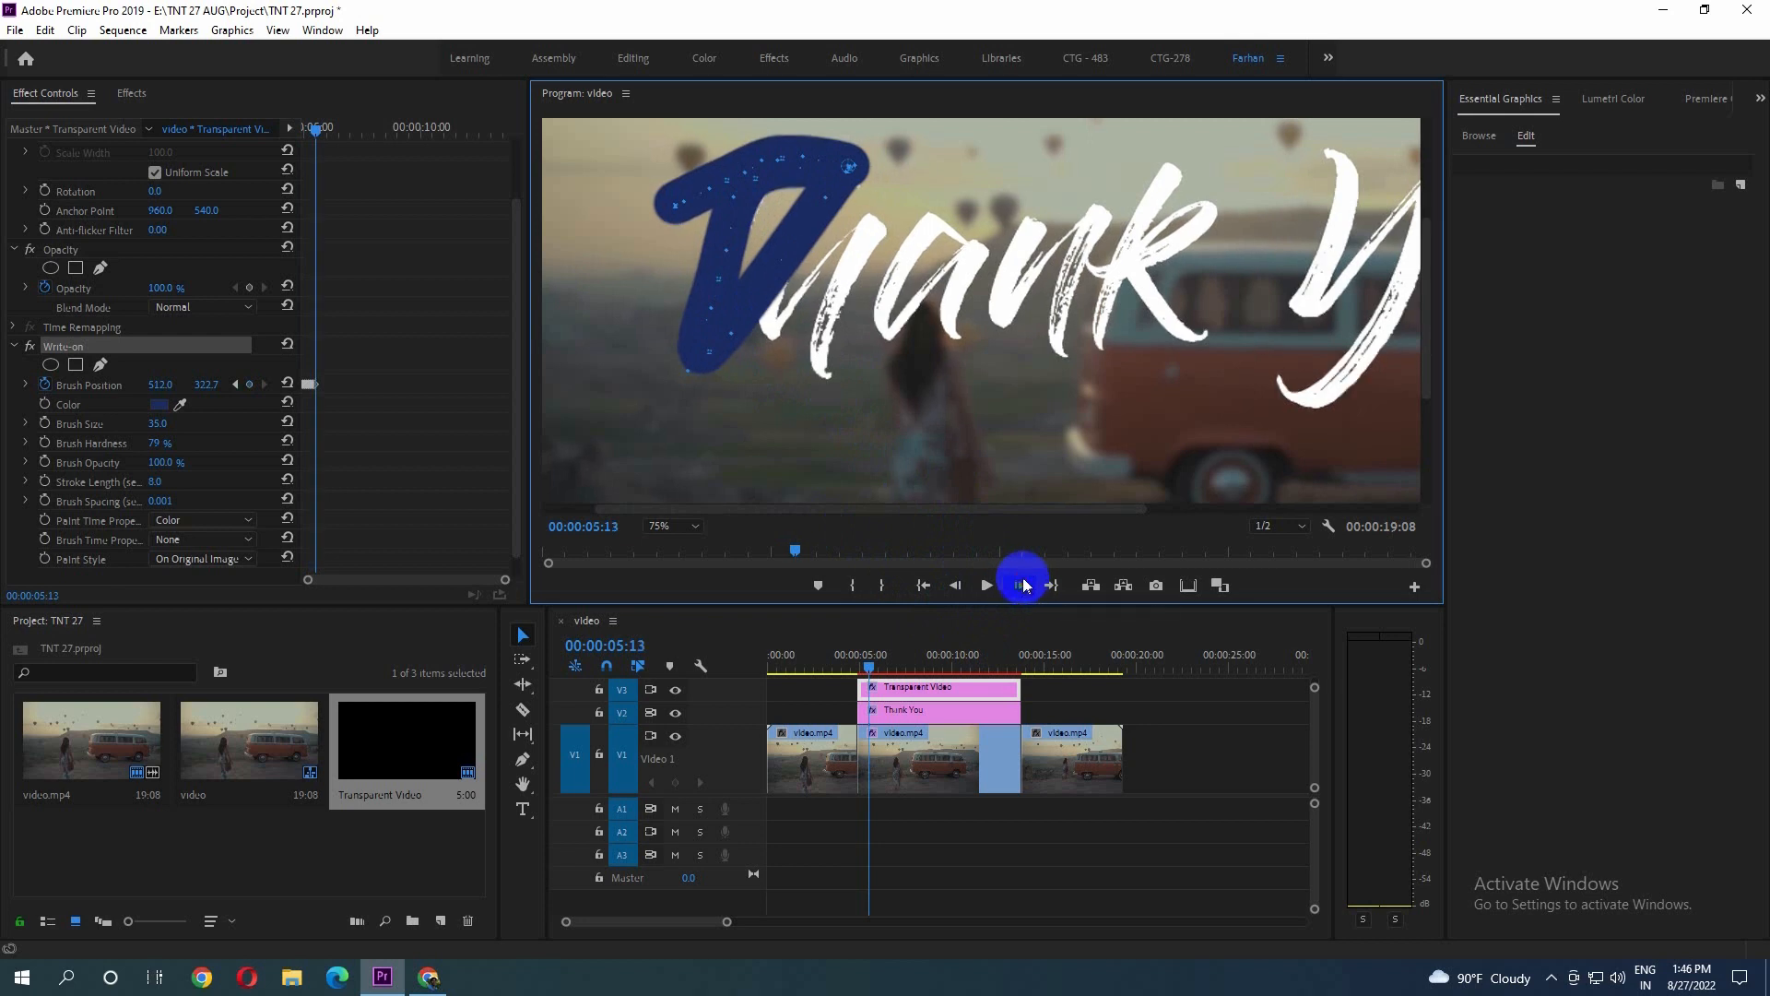
drag(848, 172, 771, 314)
click(1018, 586)
click(1019, 586)
click(1018, 587)
drag(772, 309, 774, 338)
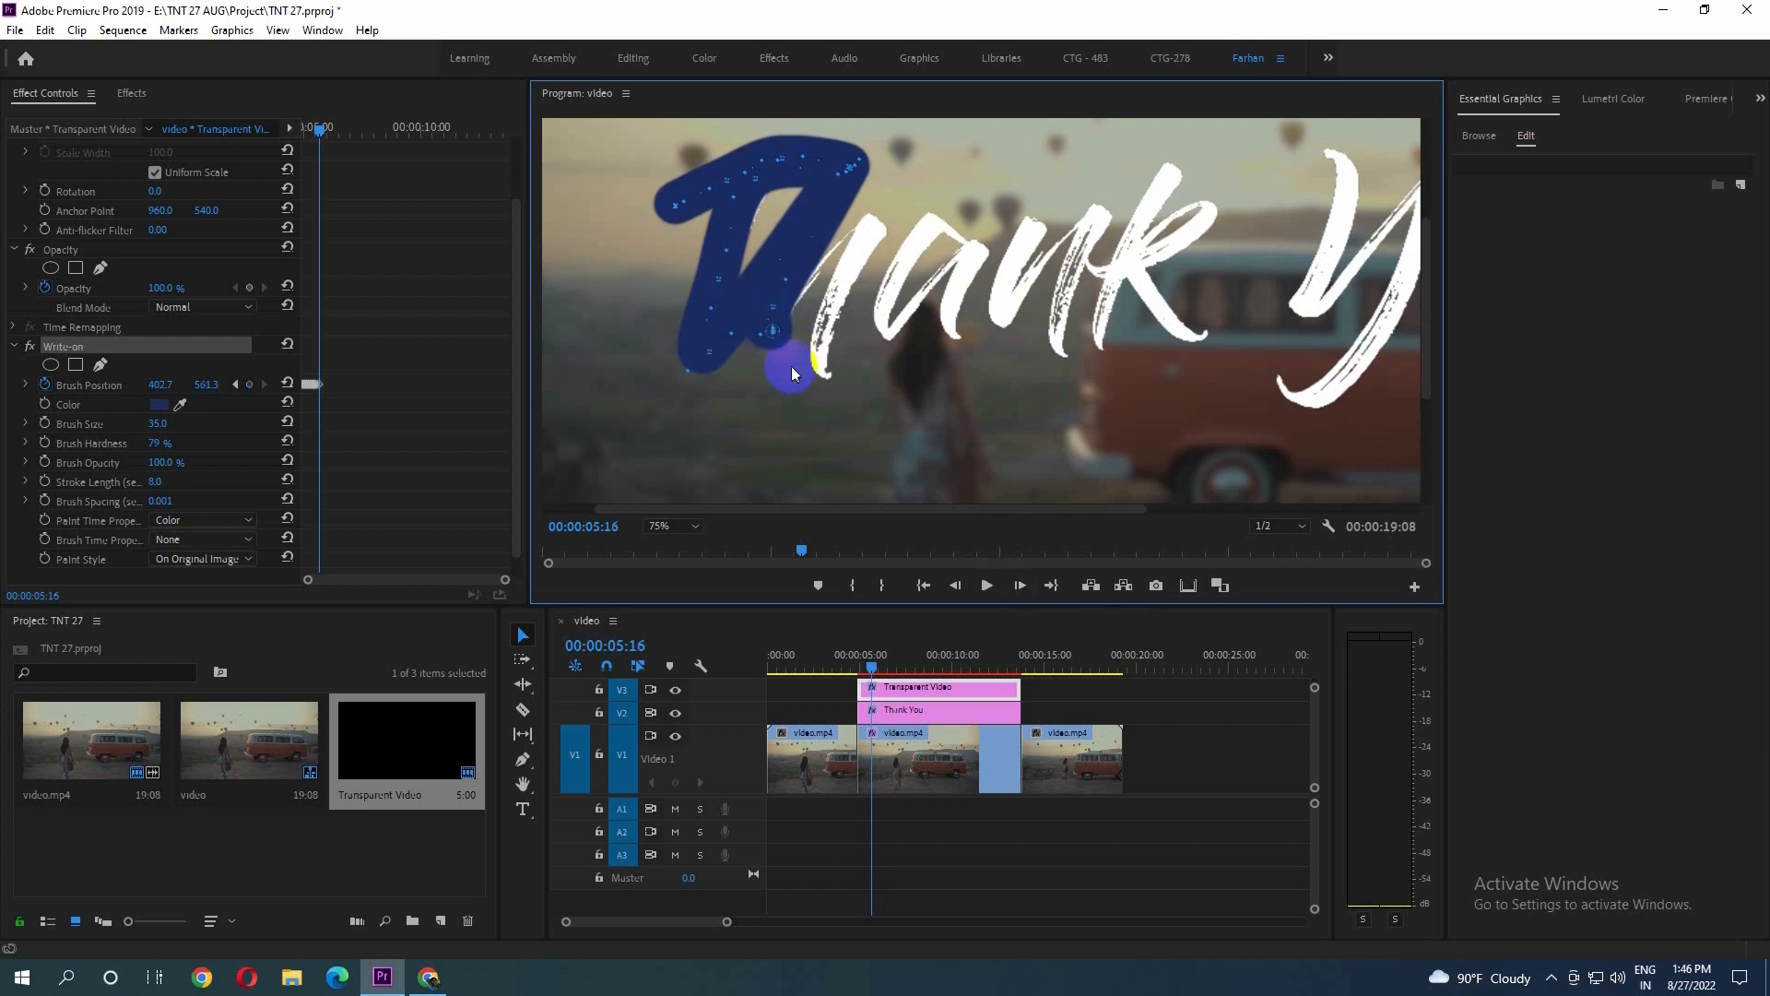
Keyframe the brush over the h's arch and down its right leg, every two frames from 00:00:05:18
click(1020, 584)
click(1019, 585)
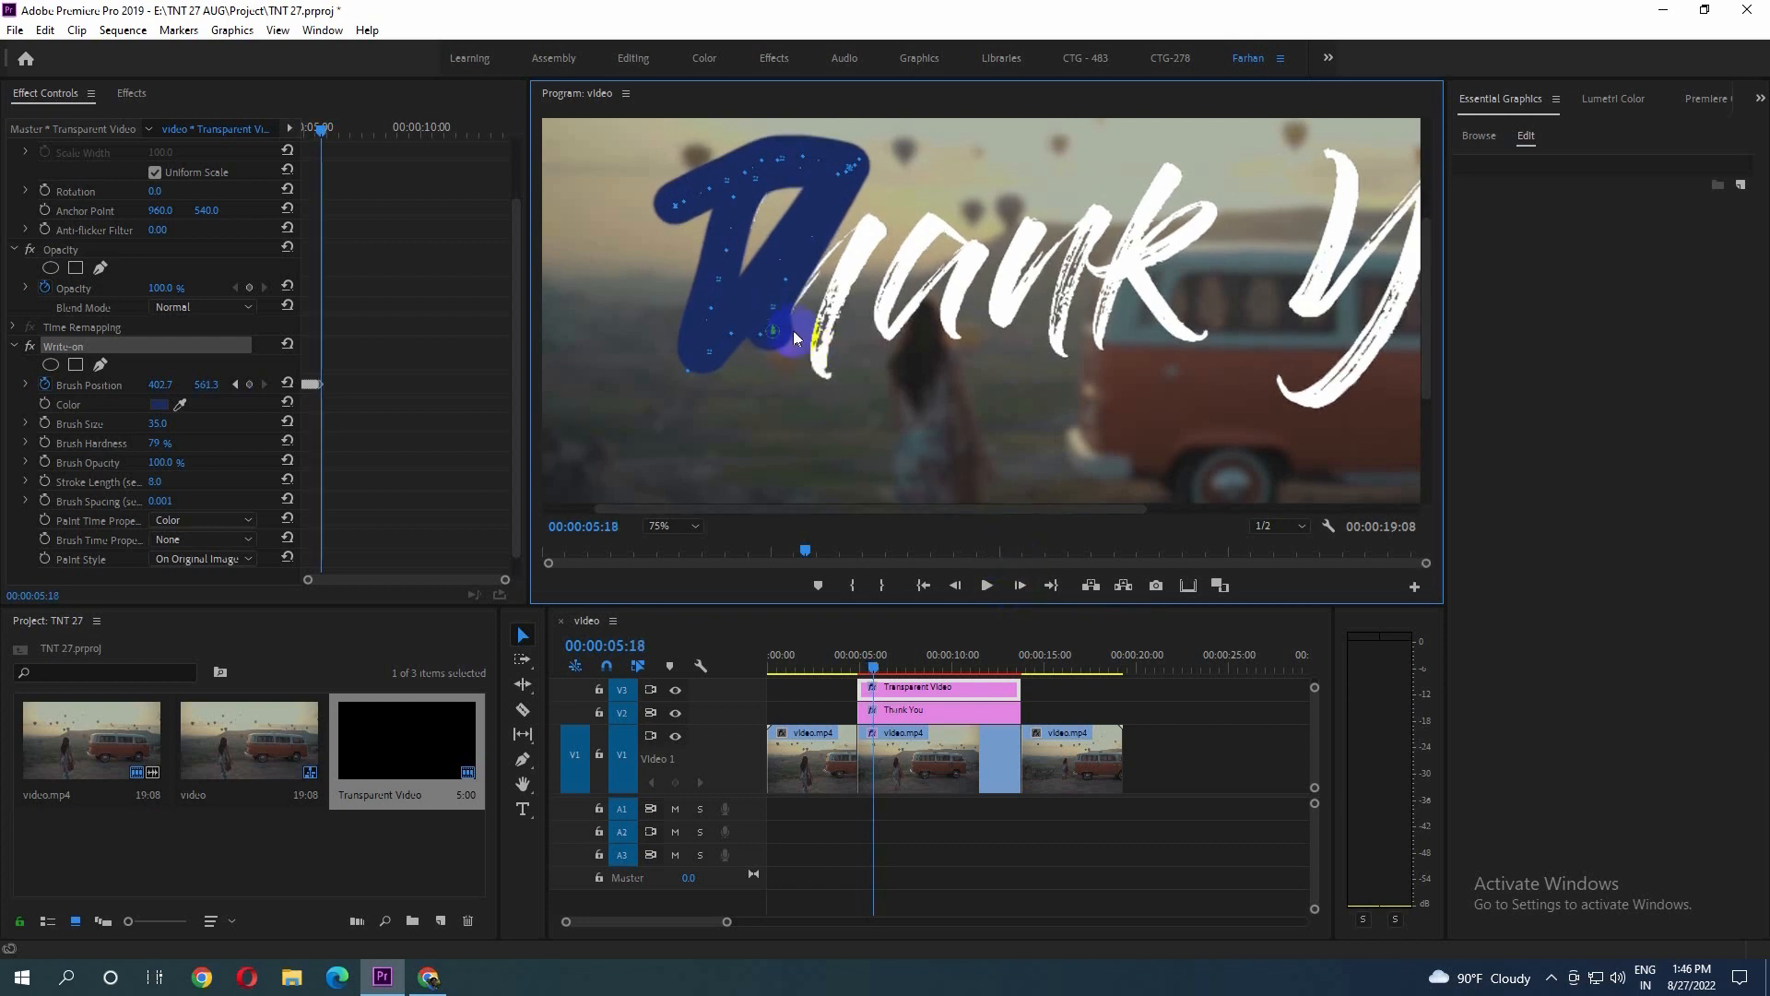
drag(777, 327, 878, 219)
click(1019, 585)
click(1020, 584)
click(1020, 585)
click(1020, 586)
drag(856, 274, 826, 372)
Keyframe the brush at the h's foot at 00:00:06:00 and at the lower end of the a's right stem at 00:00:06:02
click(1020, 585)
click(1017, 588)
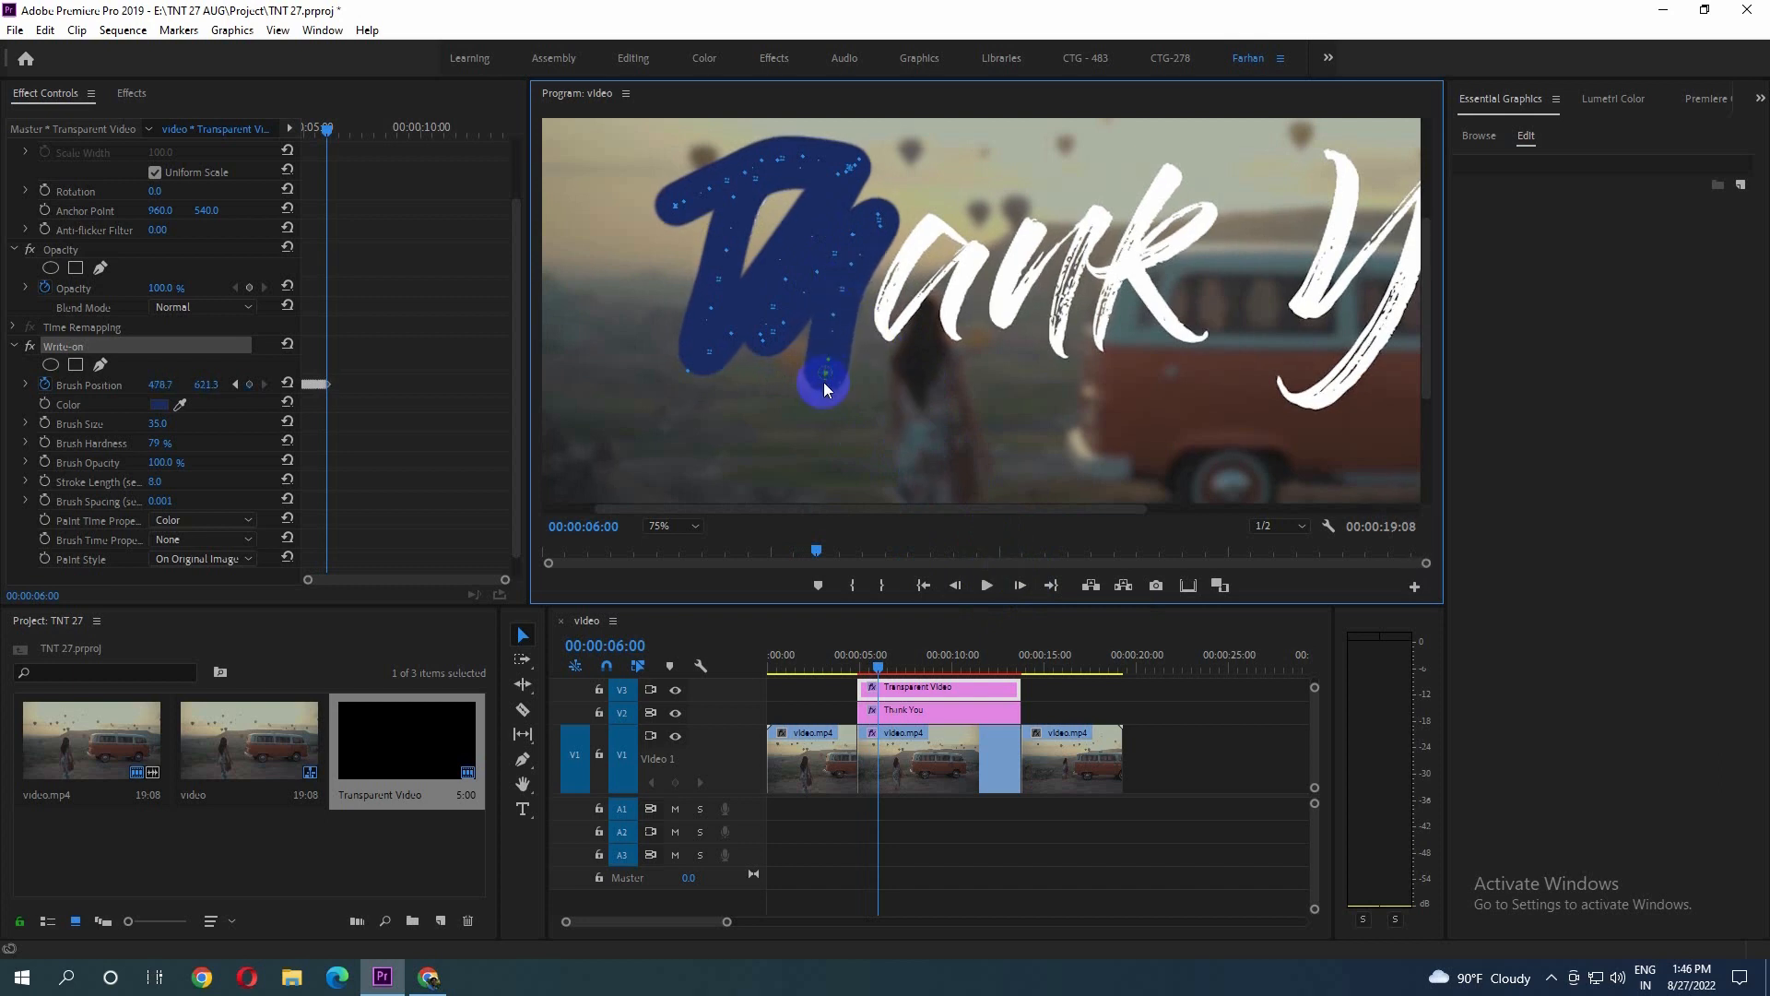
click(1011, 589)
click(1010, 590)
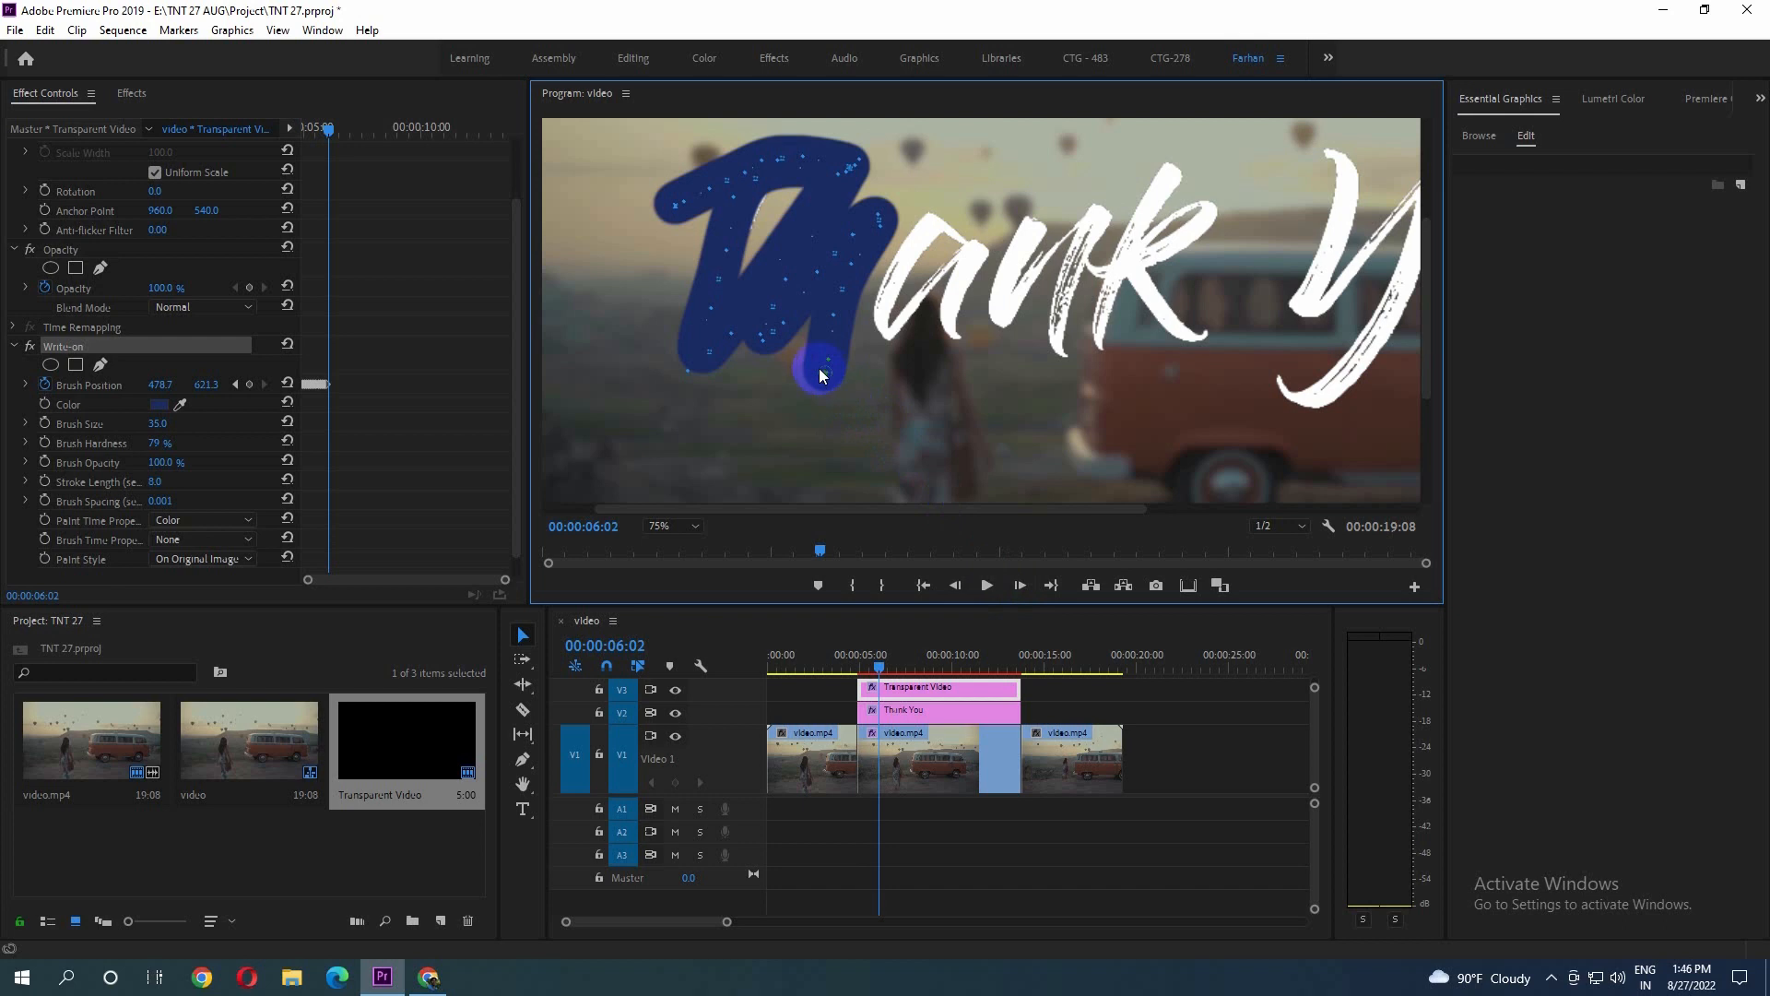
drag(819, 368, 956, 349)
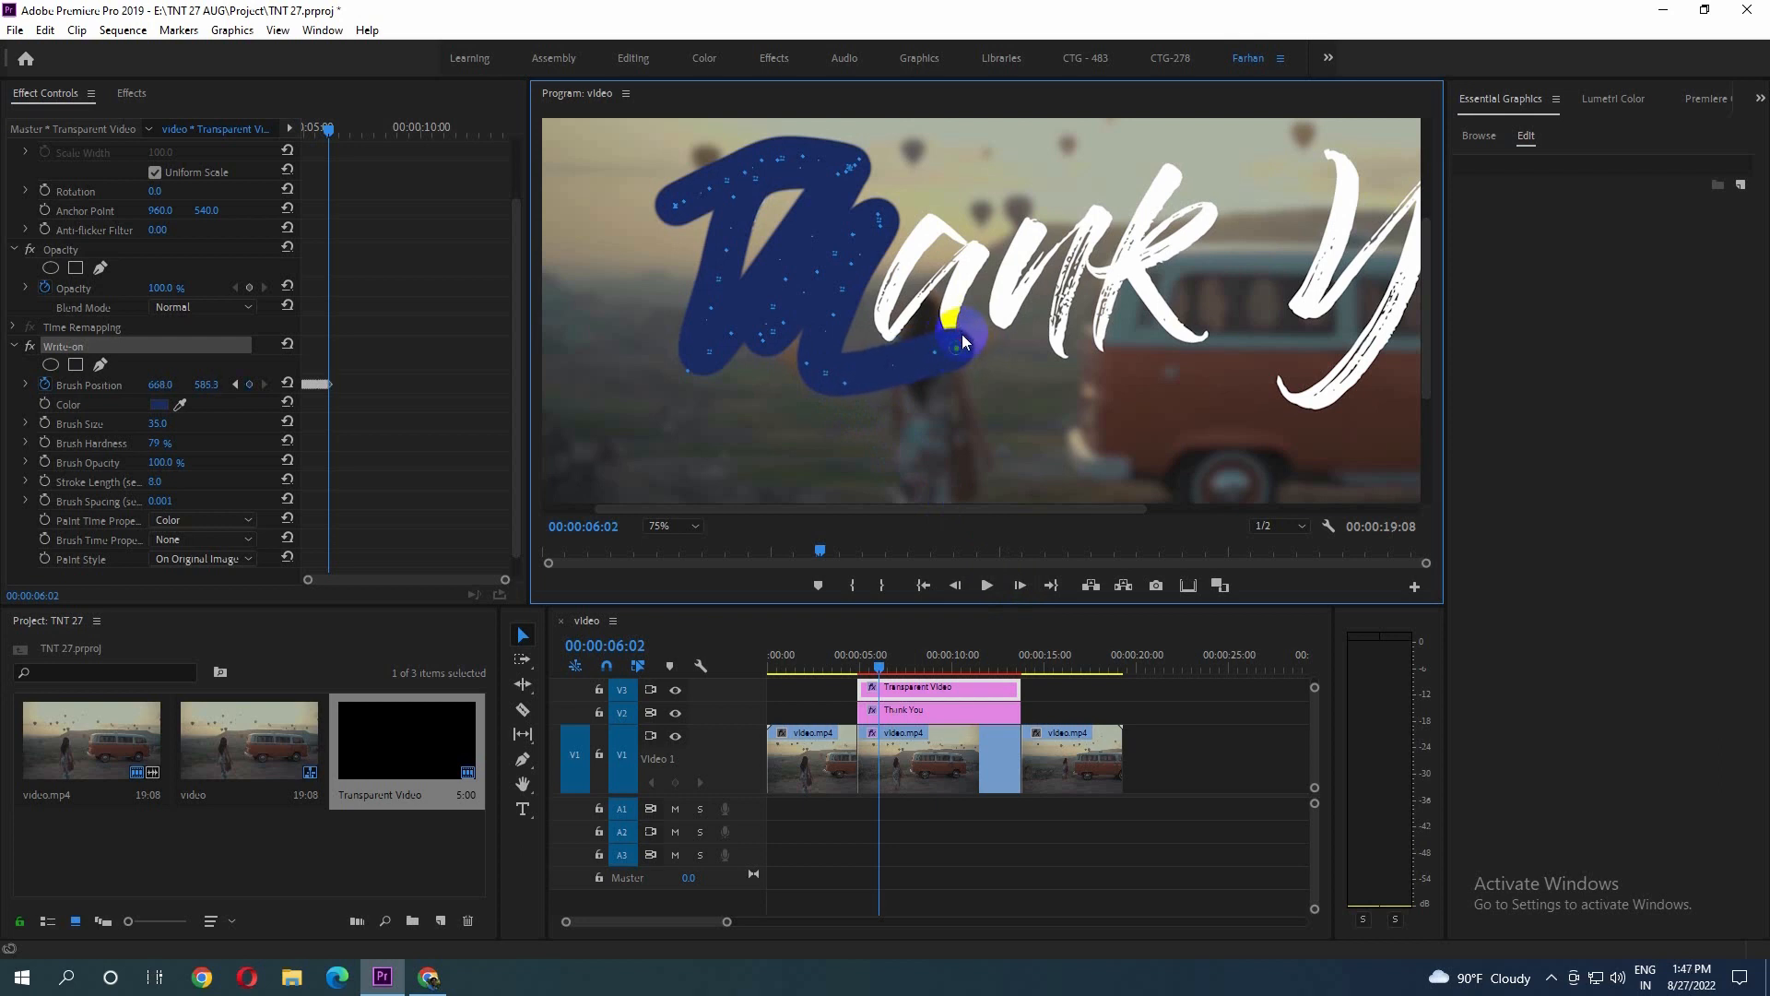
drag(962, 341, 959, 344)
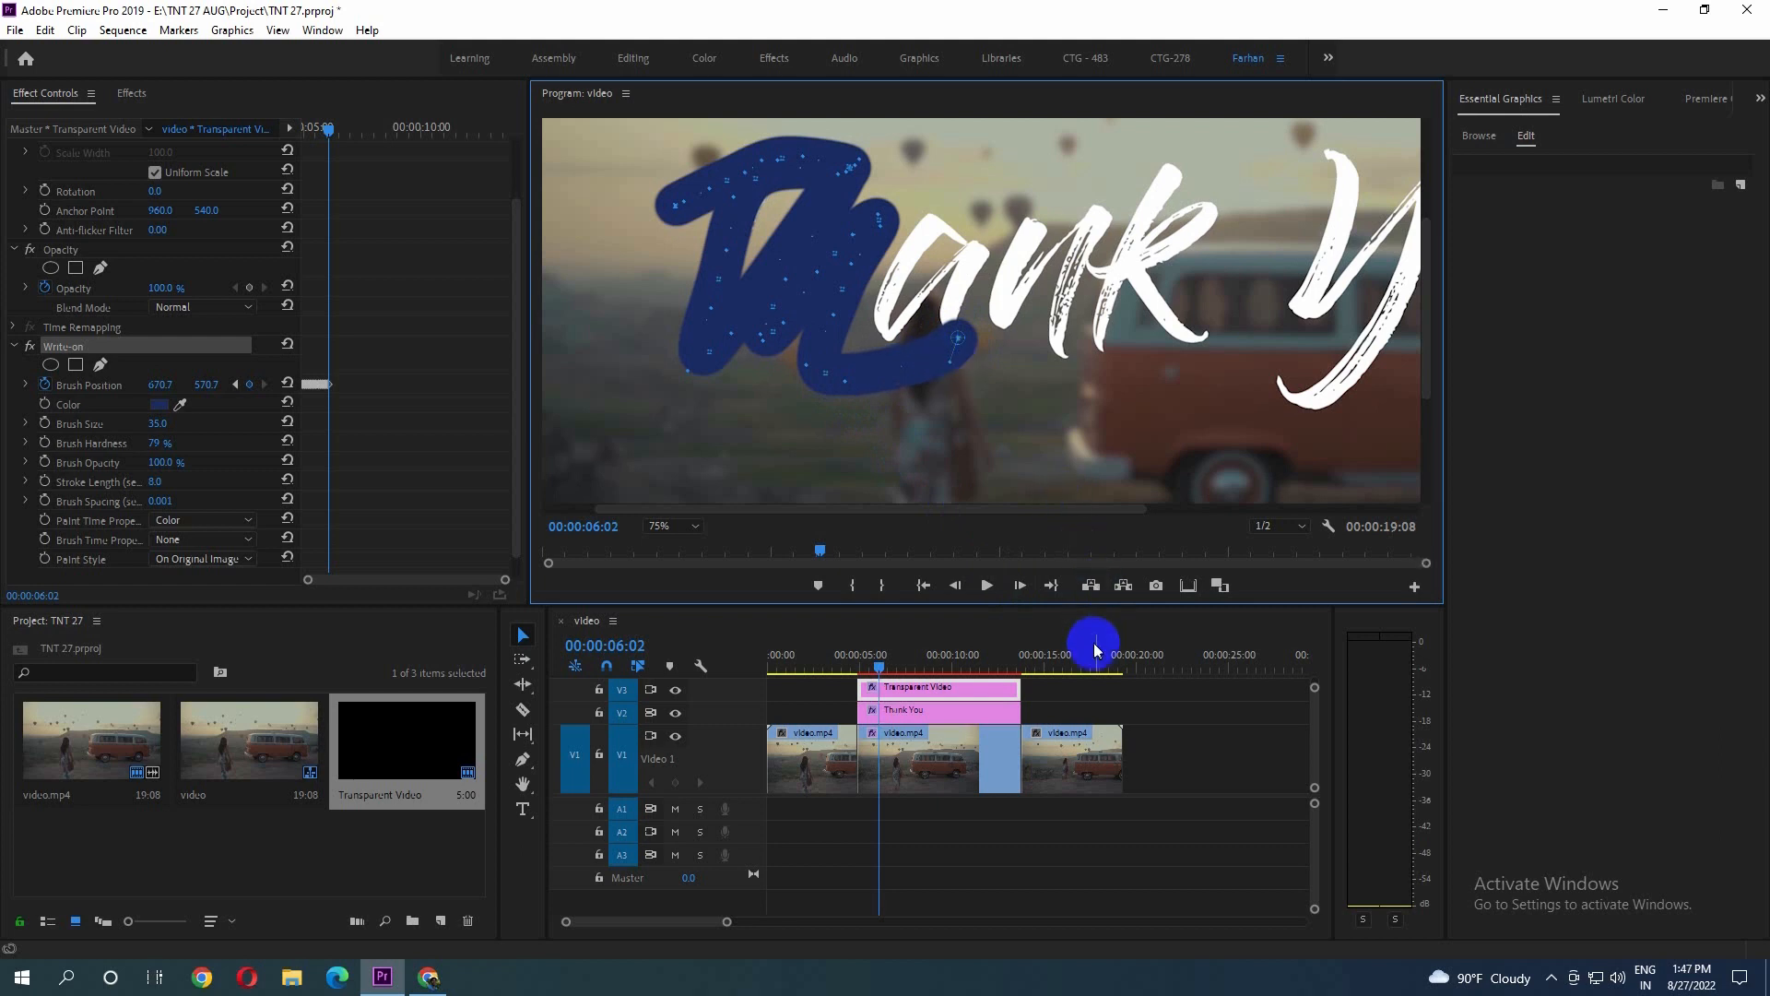
Keyframe the brush up the a's right stem, reaching the upper end at 00:00:06:06, and start back down into the bowl
click(1020, 586)
drag(959, 340, 957, 302)
click(1019, 586)
click(1019, 587)
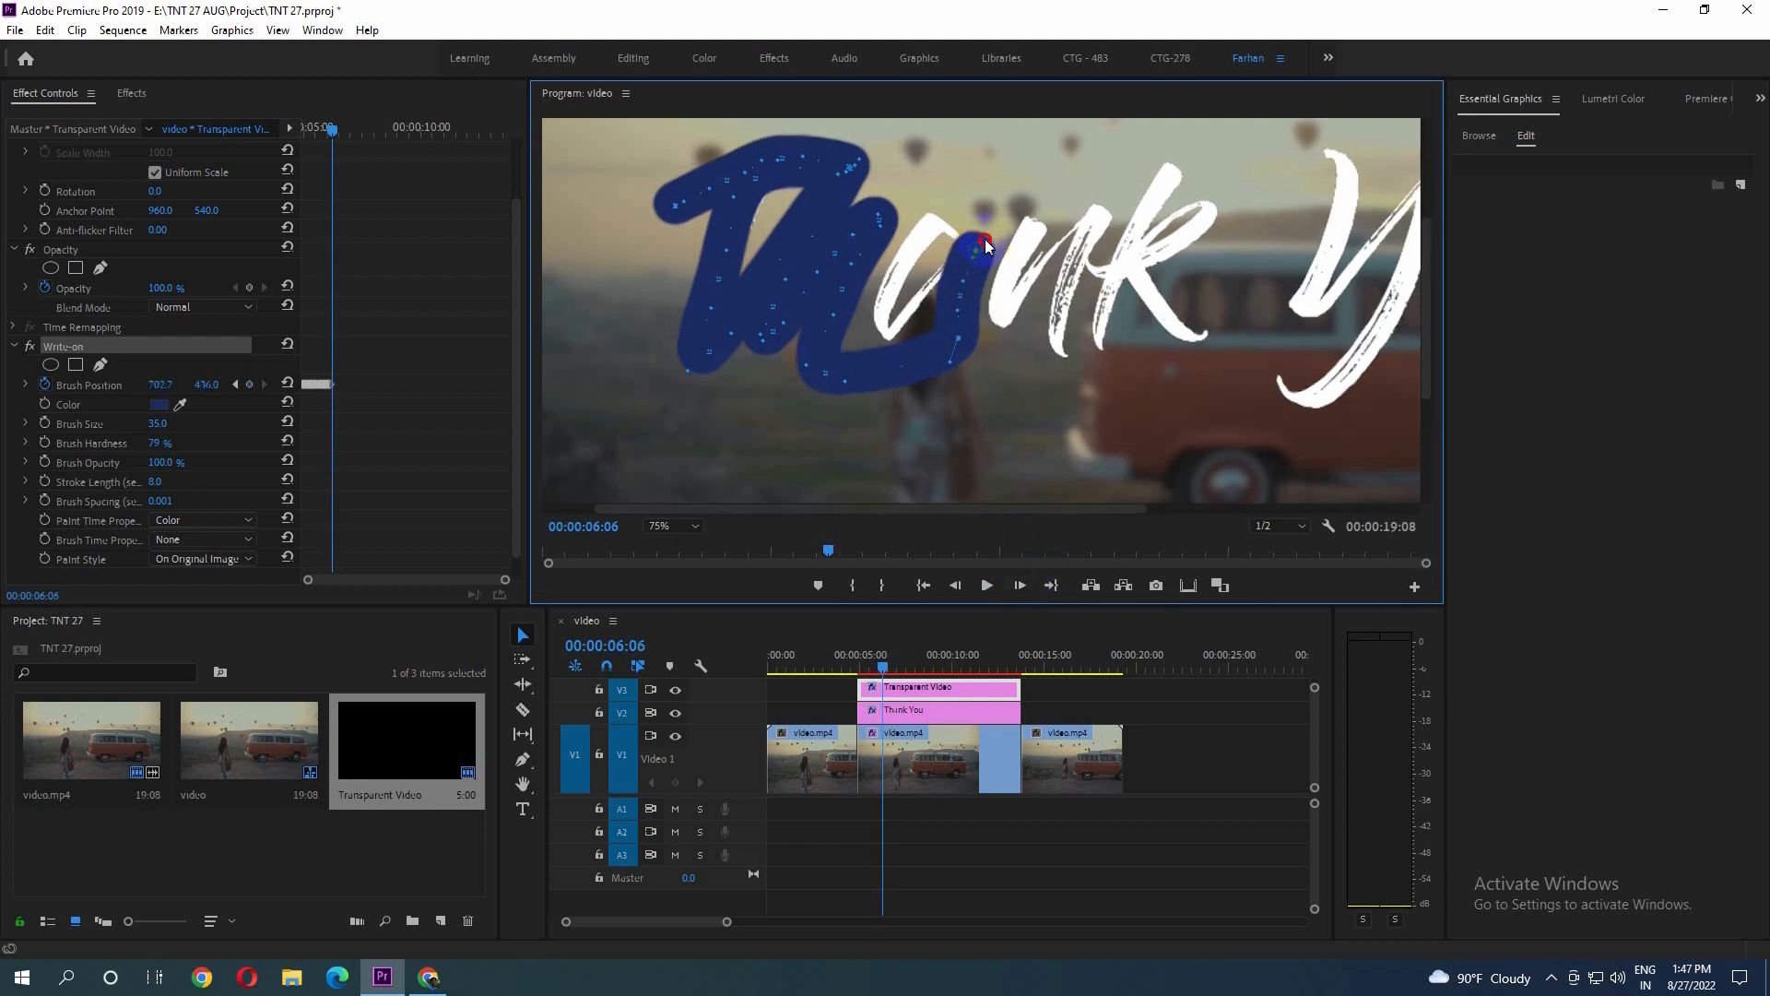
drag(984, 240, 919, 310)
Keyframe the brush around to the lower-left end of the a's bowl at 00:00:06:10
click(1018, 586)
click(1018, 586)
click(1030, 586)
click(1025, 585)
drag(893, 327, 886, 330)
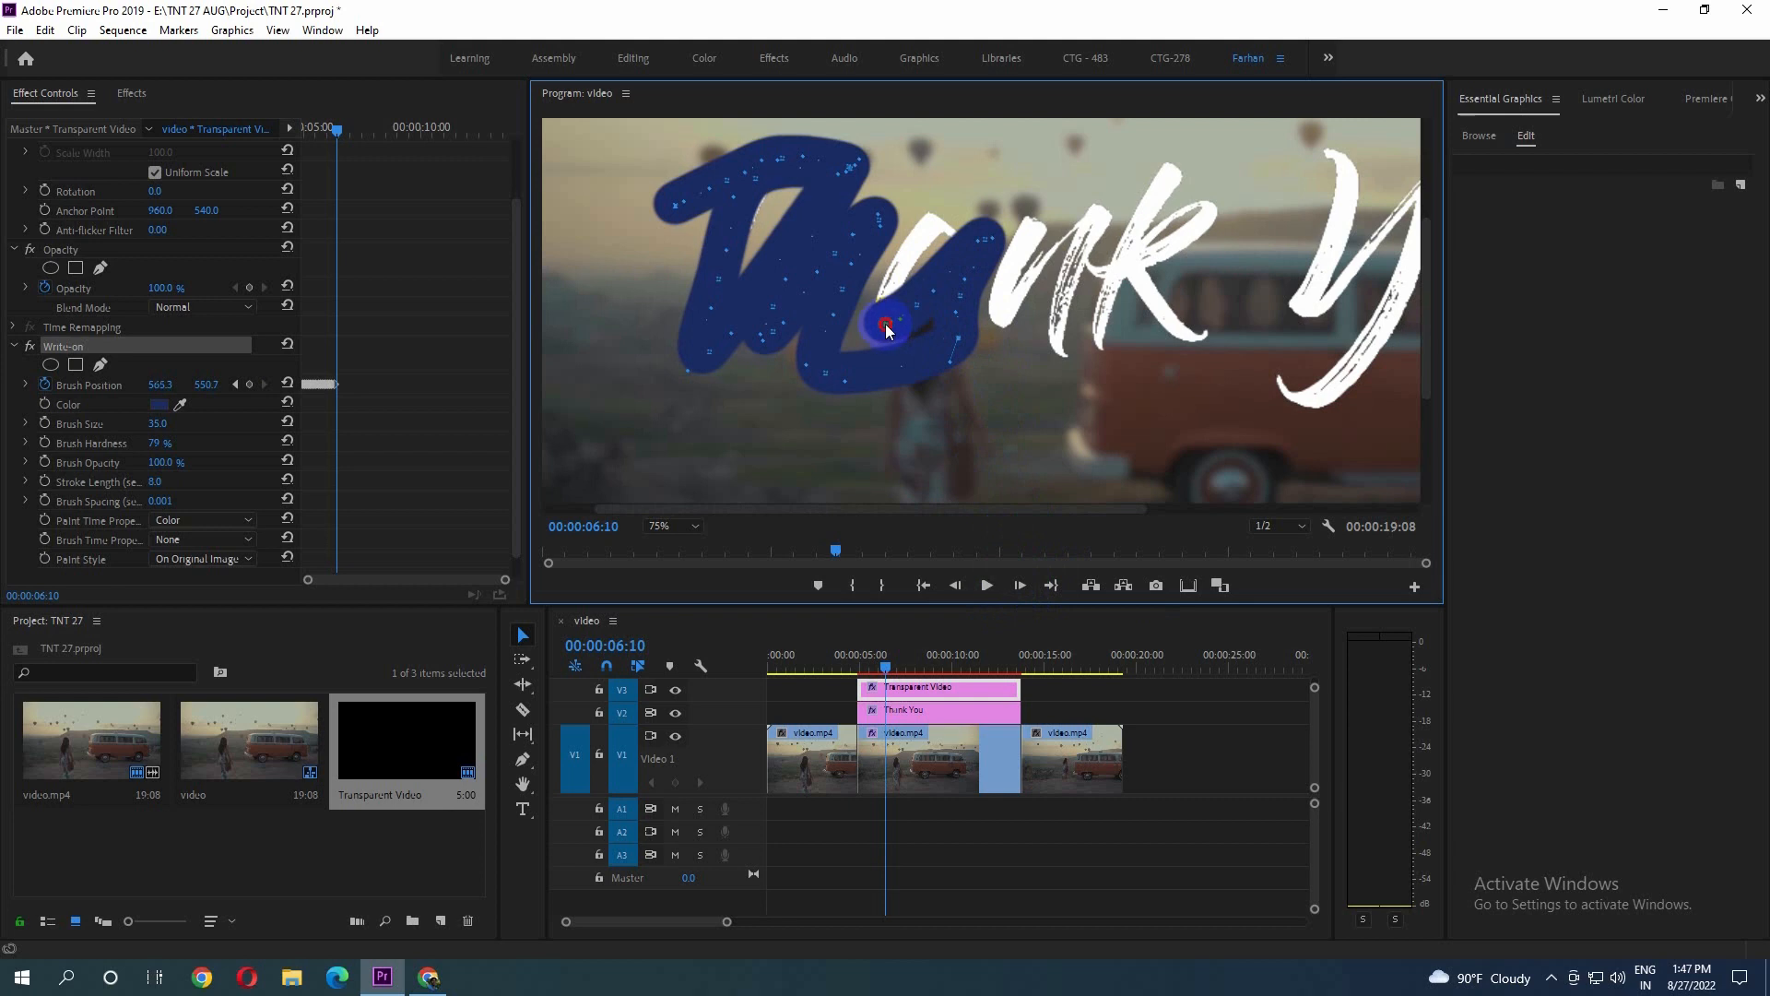
Keyframe the brush up the a's left curve and across its top to the start of the n, from 00:00:06:12 to 00:00:06:16
click(1020, 585)
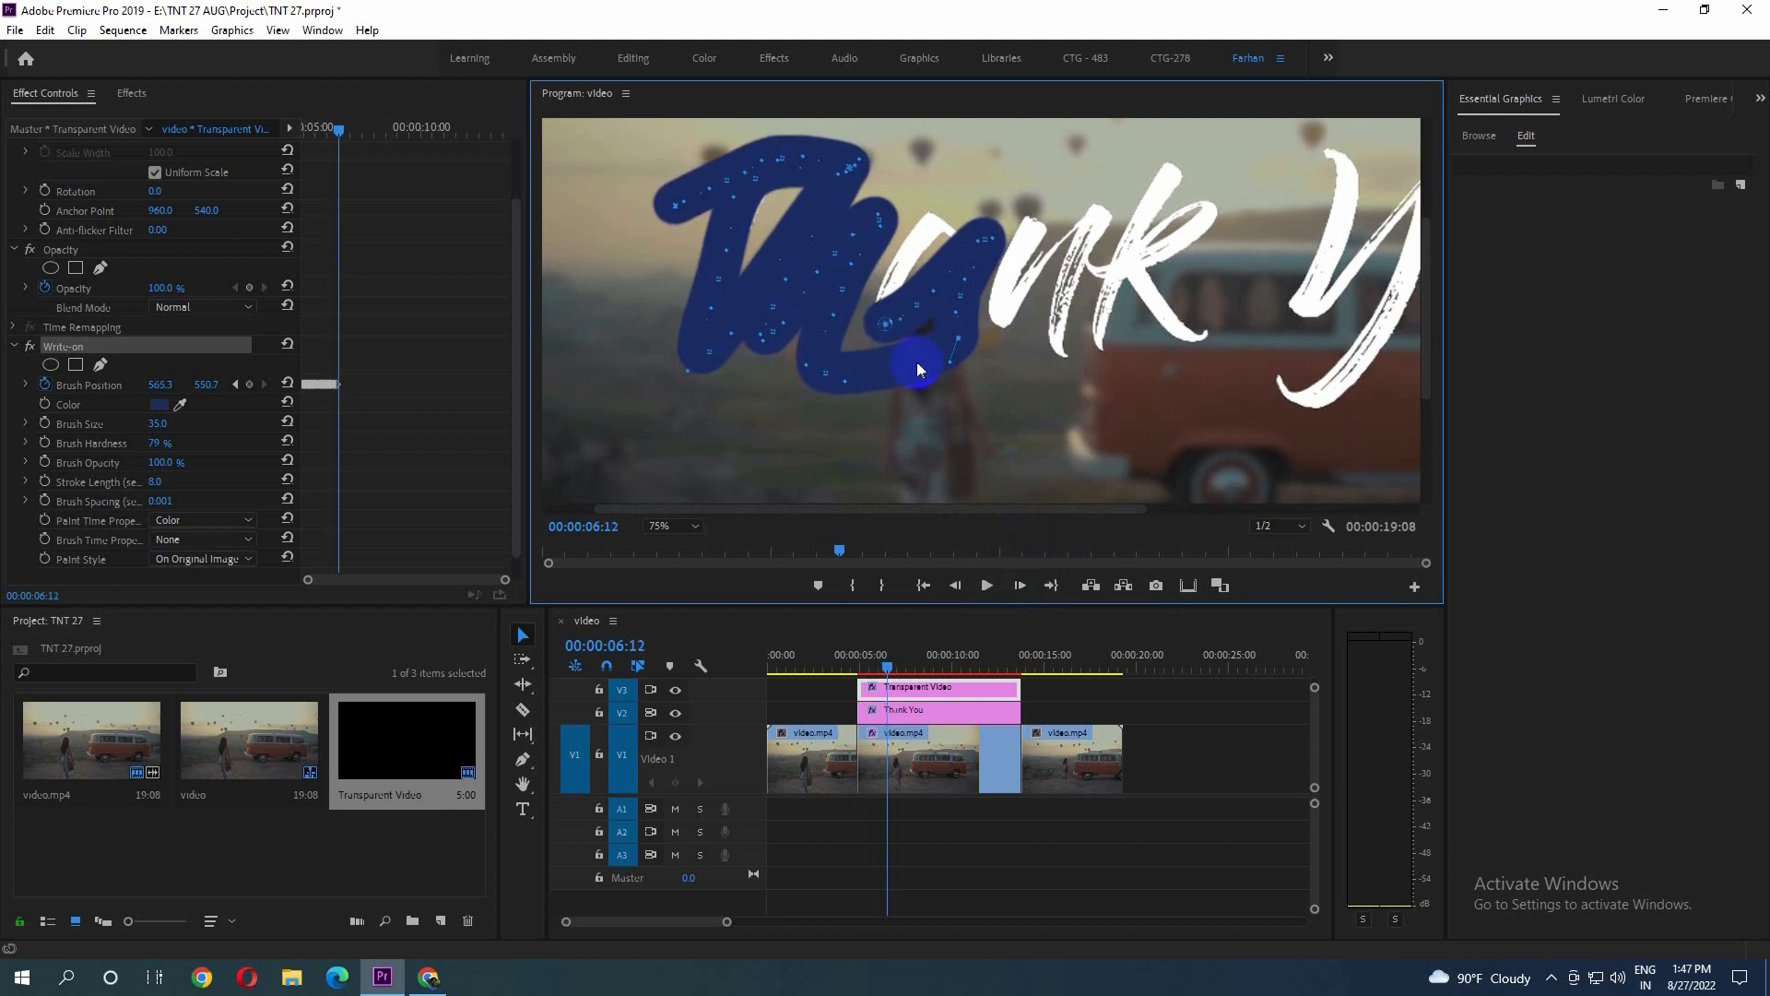
mouse_move(881, 322)
mouse_down()
mouse_move(893, 266)
mouse_move(934, 228)
mouse_move(1036, 219)
mouse_up()
click(1021, 584)
click(1022, 585)
click(1019, 584)
click(1020, 584)
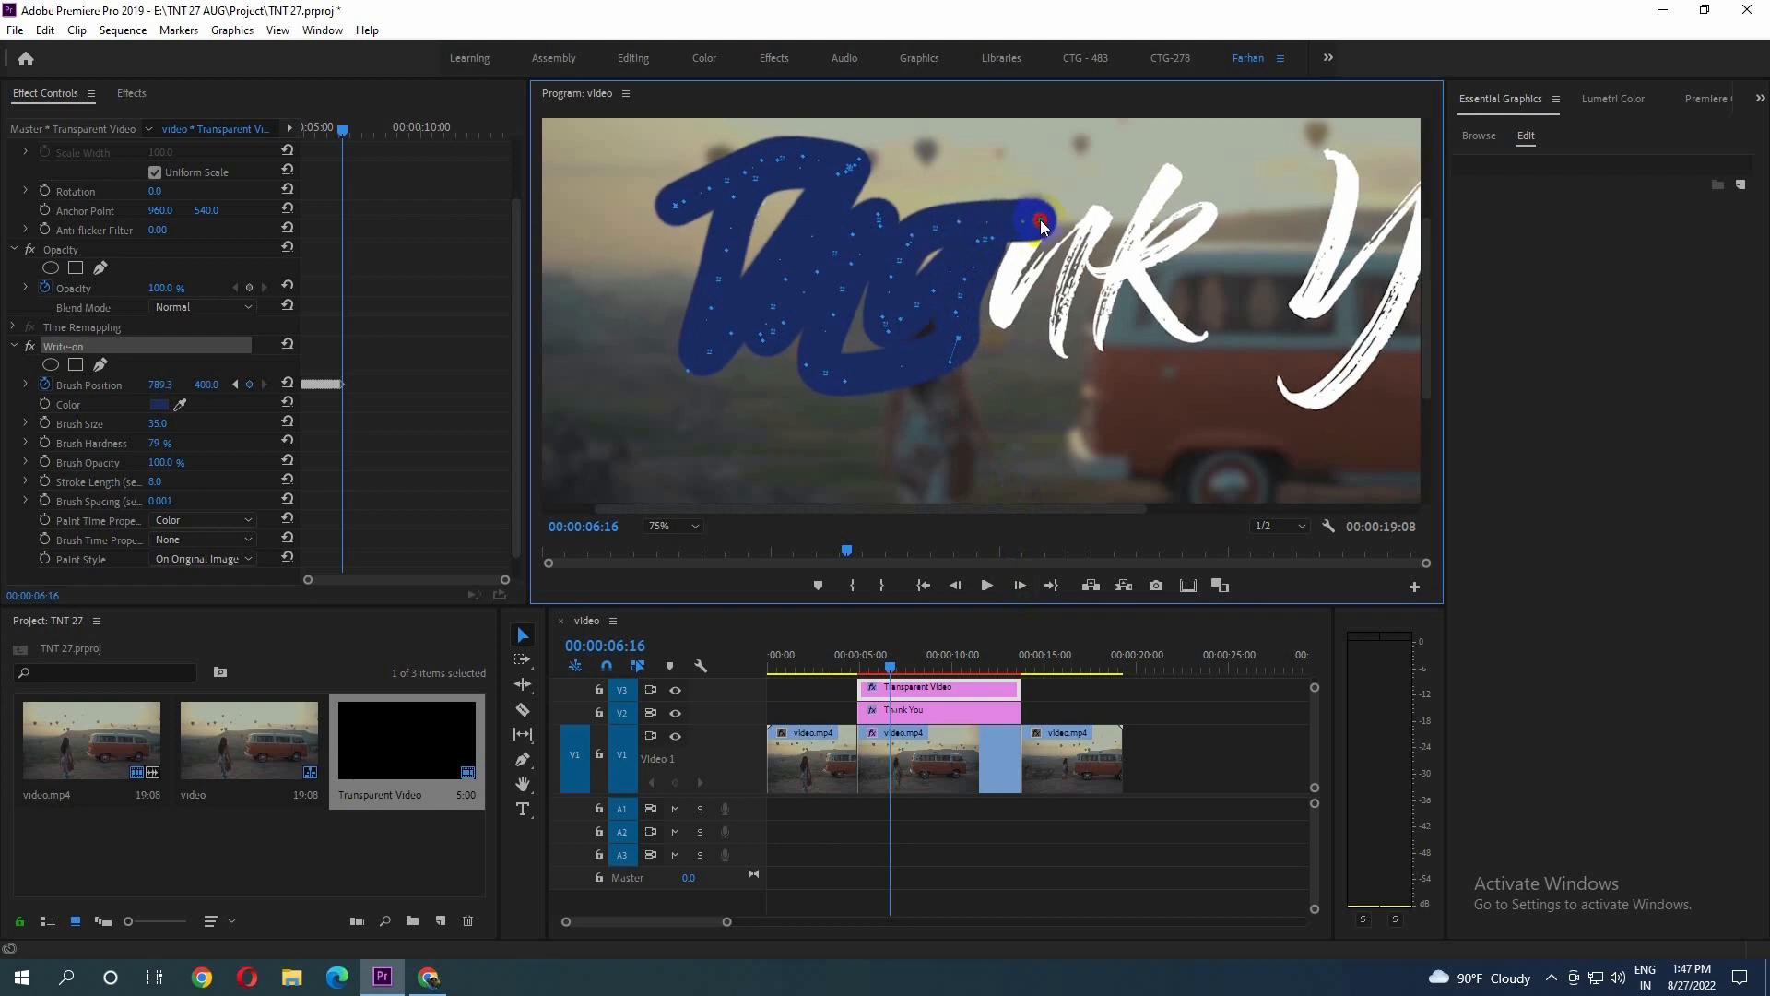
Keyframe the brush down the n's left stem and partway back up, every two frames from 00:00:06:18 to 00:00:06:22
click(1020, 585)
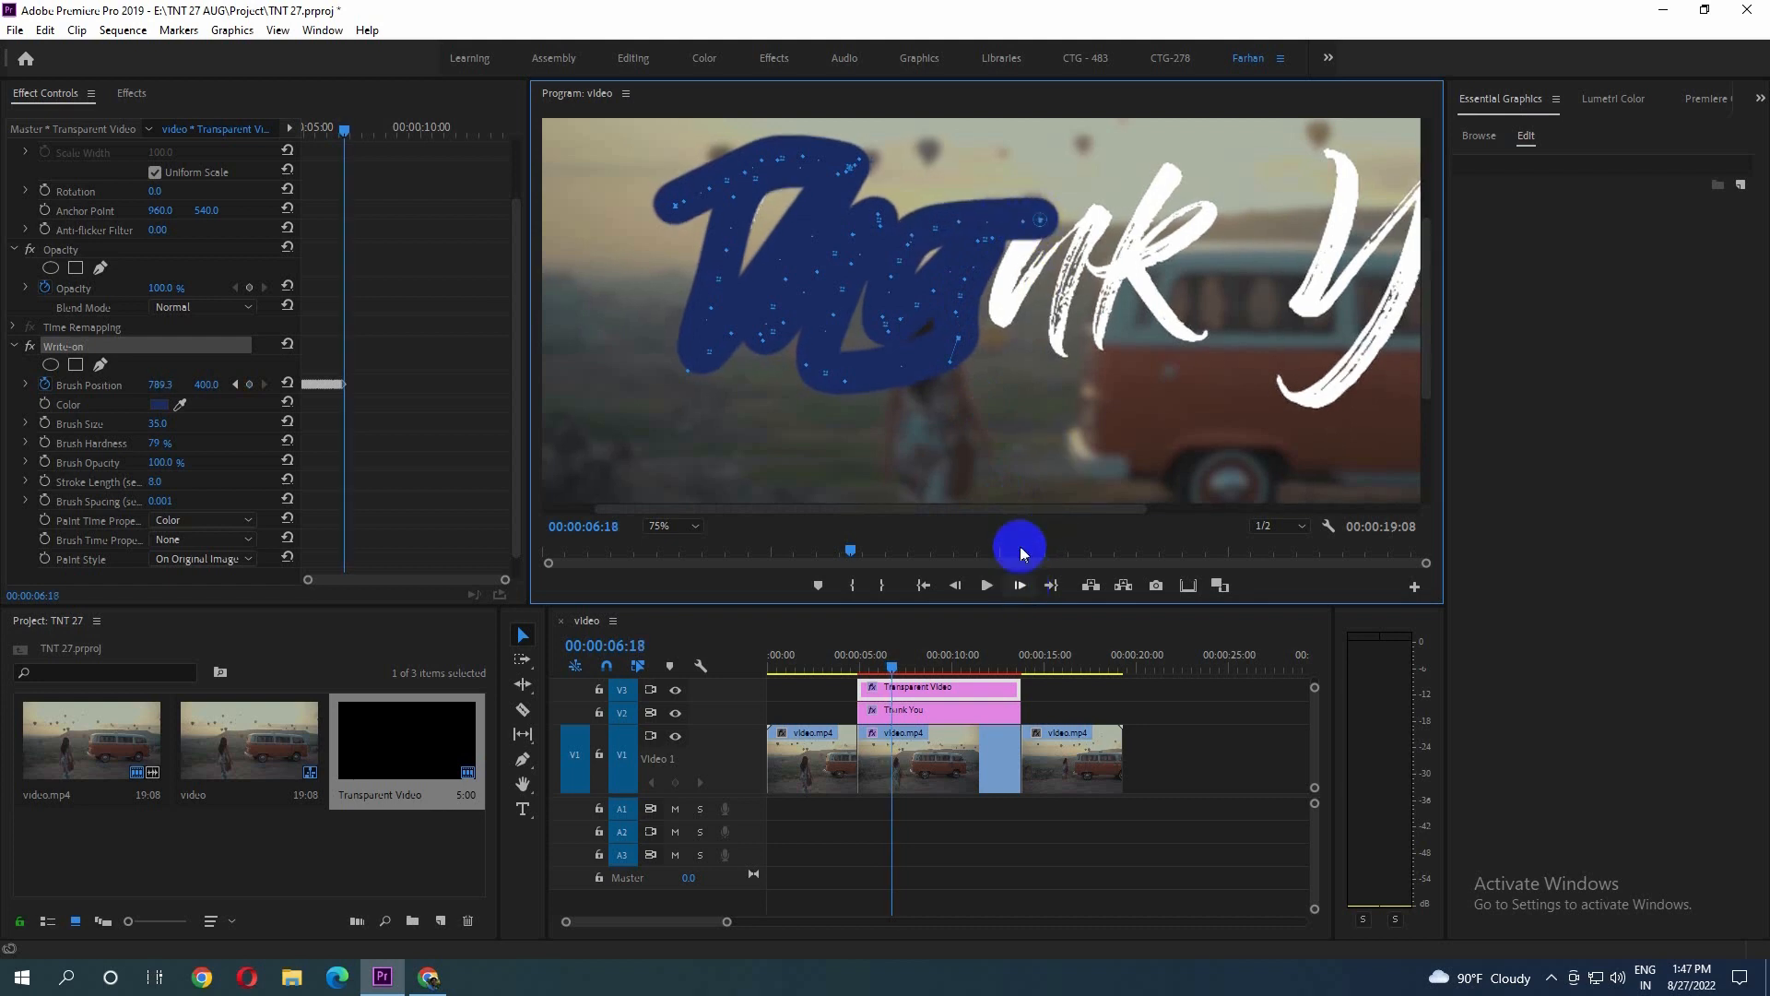
mouse_move(1042, 218)
mouse_down()
mouse_move(1000, 325)
mouse_move(1042, 278)
mouse_up()
click(1021, 584)
click(1021, 585)
click(1019, 586)
click(1020, 585)
click(1021, 586)
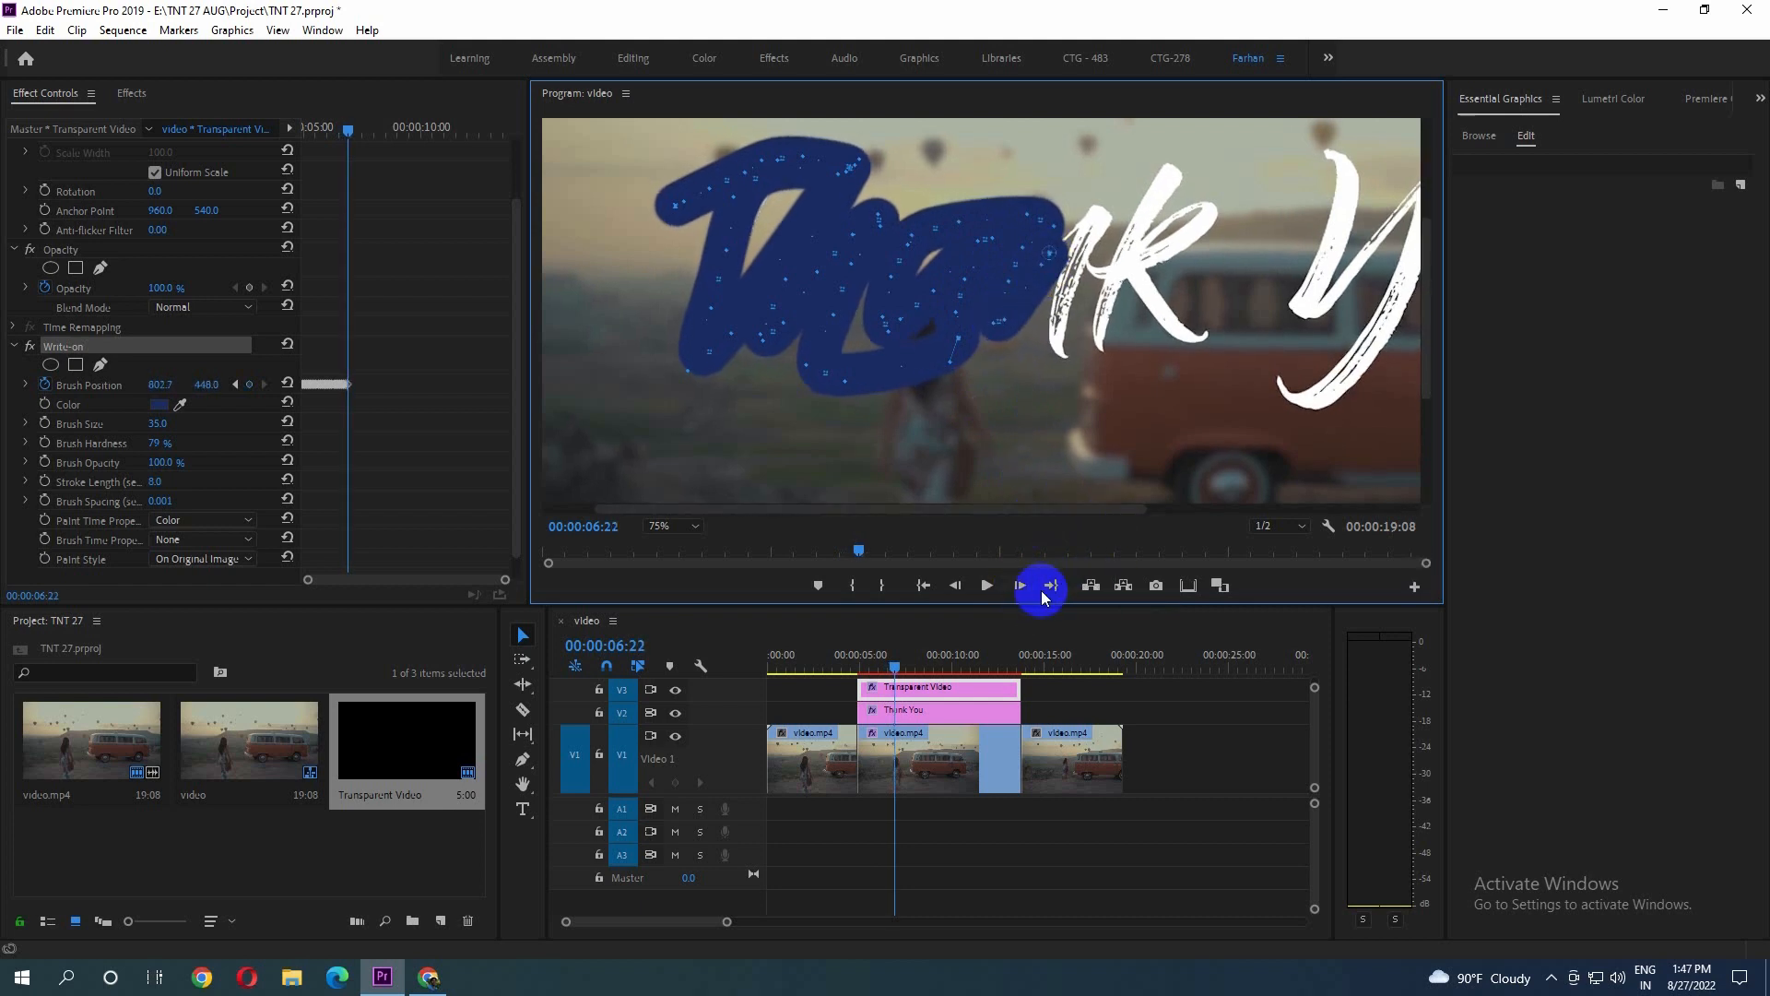
Keyframe the brush to the n's upper-right tip at 00:00:07:00 and down its right leg to the foot at 00:00:07:04
click(1020, 586)
drag(1054, 253, 1106, 221)
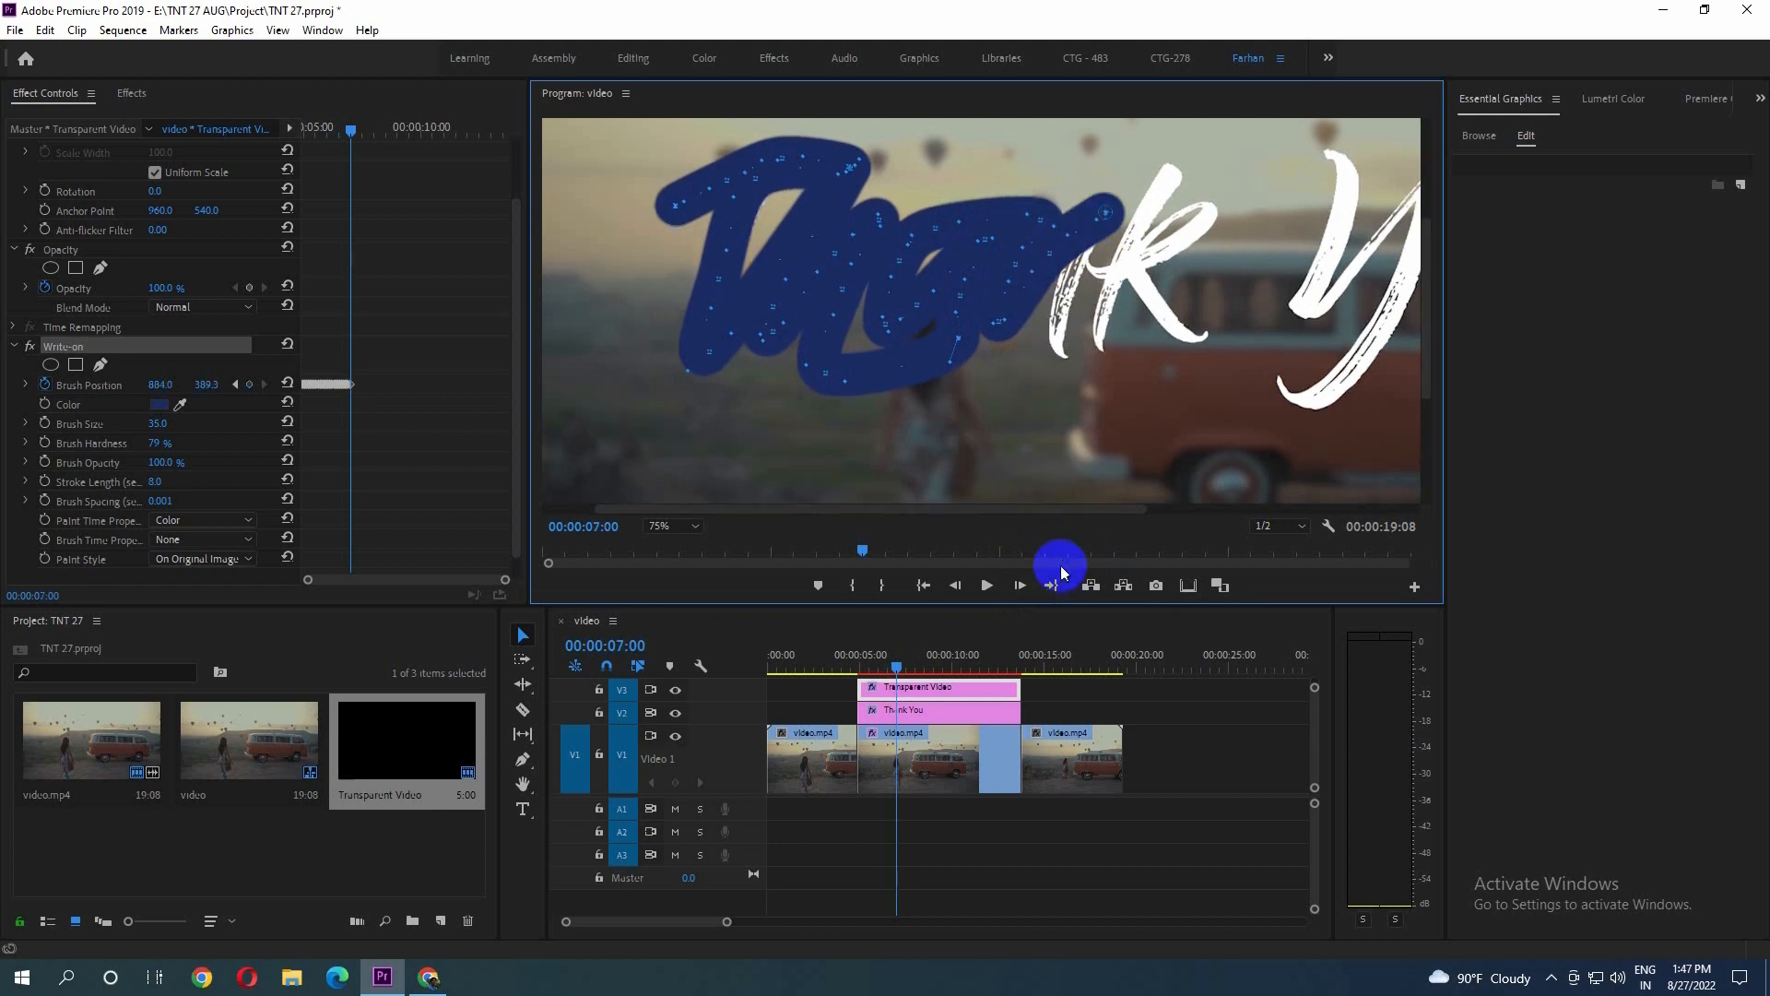
click(1019, 586)
click(1019, 586)
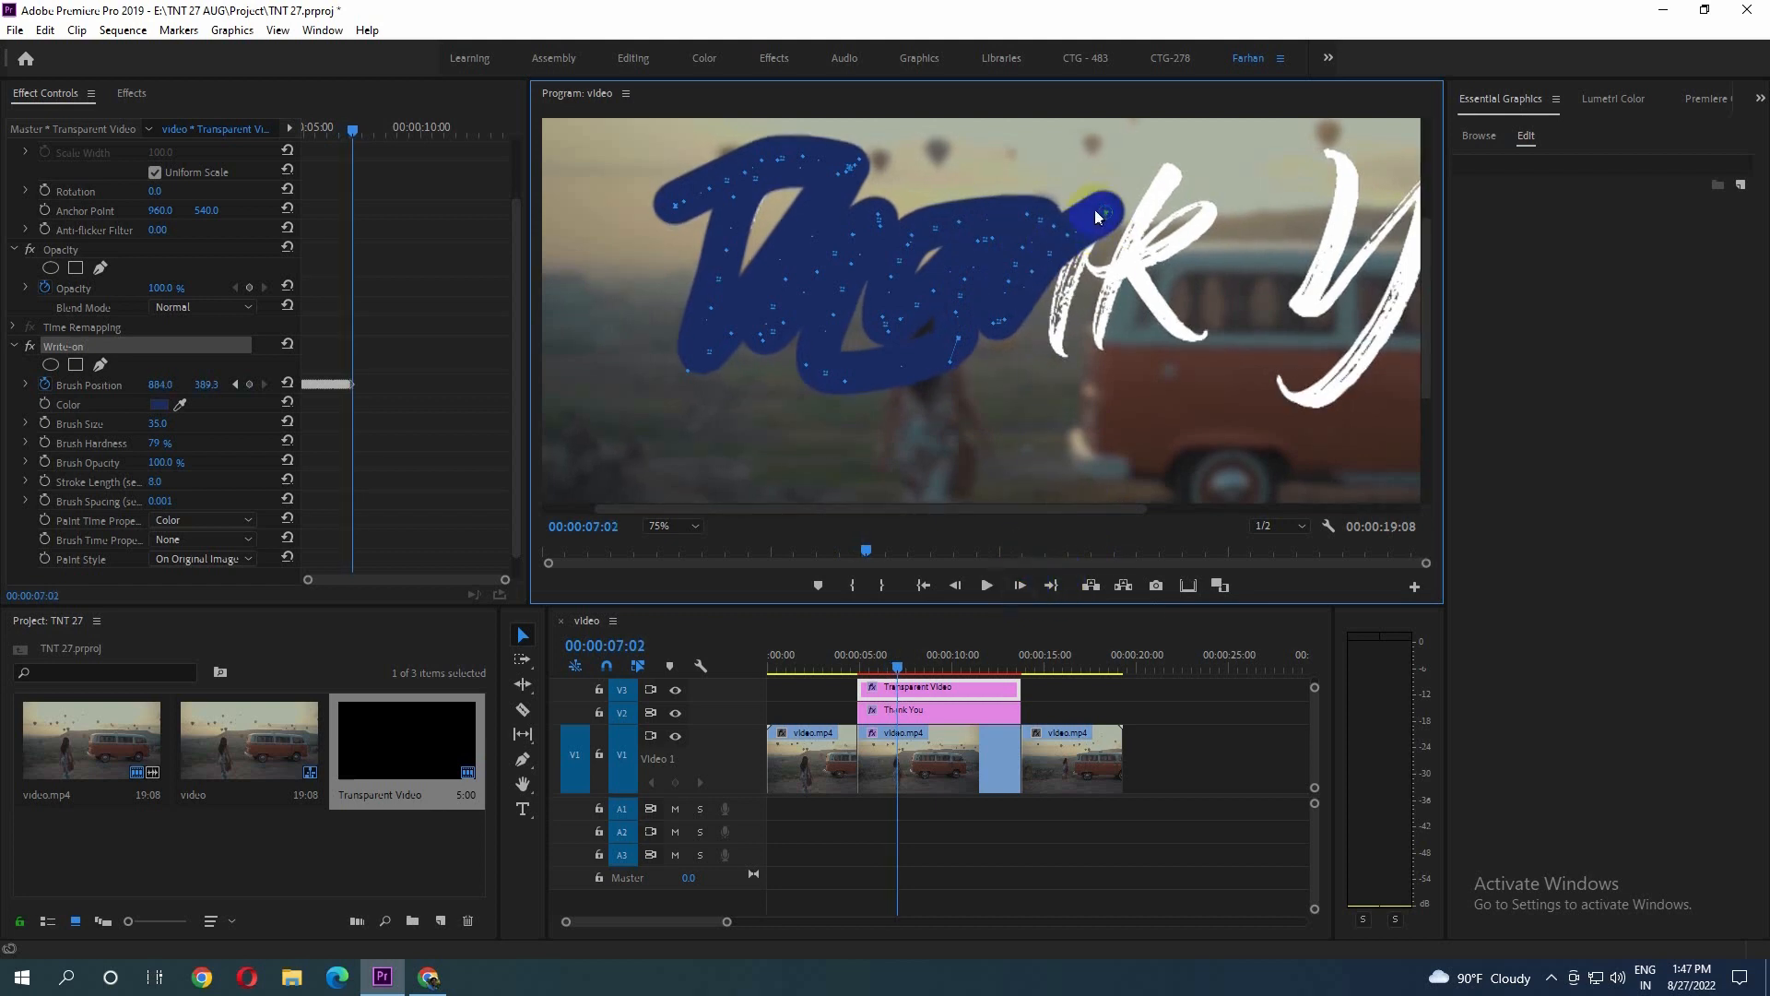
drag(1091, 236, 1070, 285)
click(1020, 585)
click(1019, 585)
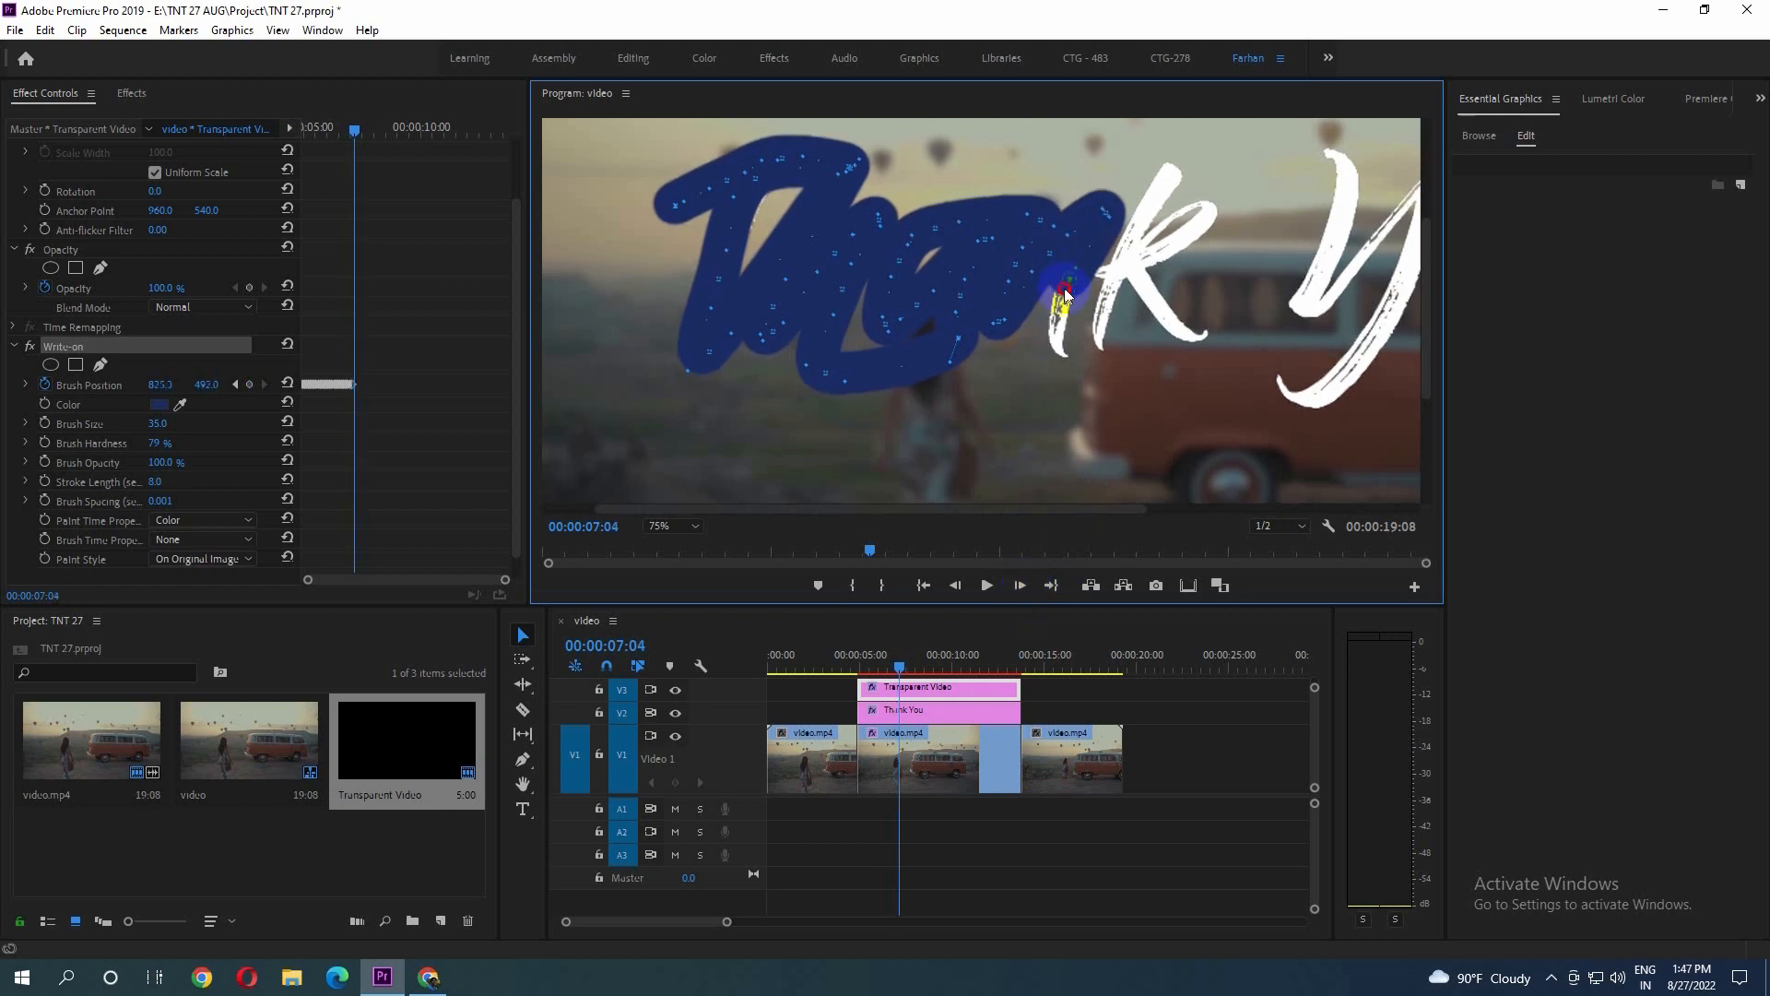
drag(1064, 293, 1059, 349)
click(1068, 509)
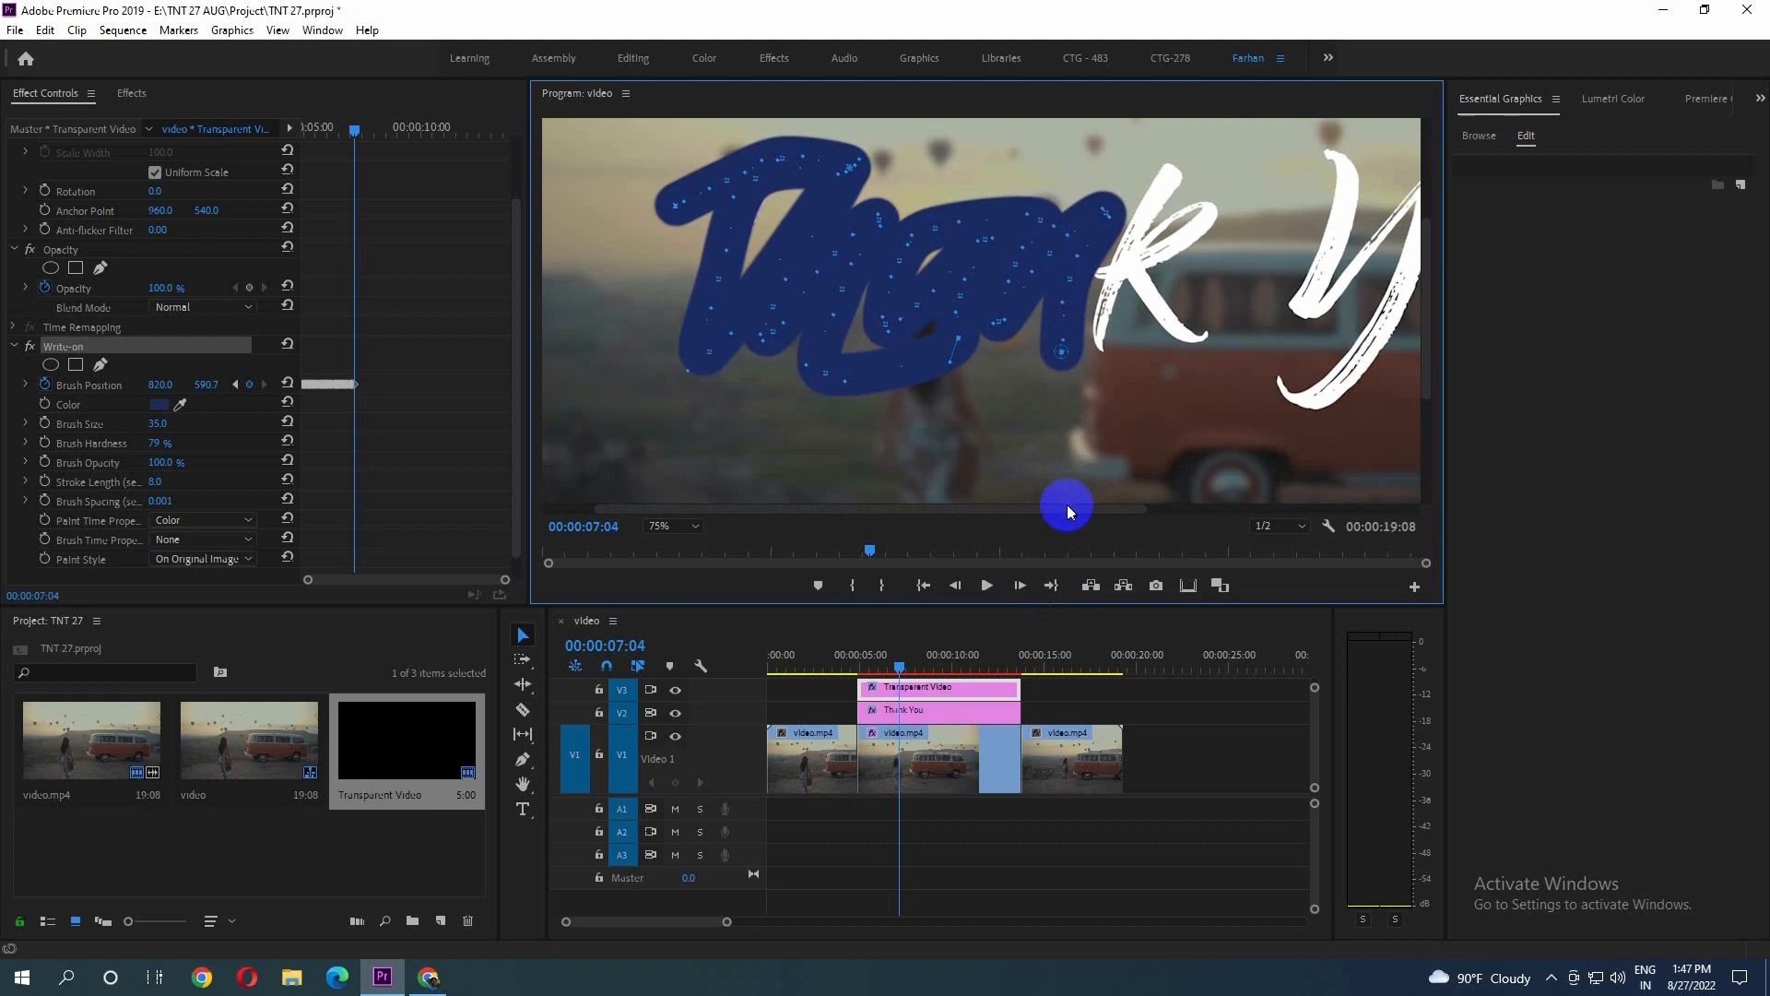
Keyframe the brush from the n's foot to the base of the k and up its stem to the top, from 00:00:07:06 to 00:00:07:10
click(1021, 588)
click(1021, 588)
mouse_move(1062, 350)
mouse_down()
mouse_move(1103, 233)
mouse_move(1160, 158)
mouse_move(1173, 164)
mouse_move(1092, 291)
mouse_move(1099, 352)
mouse_up()
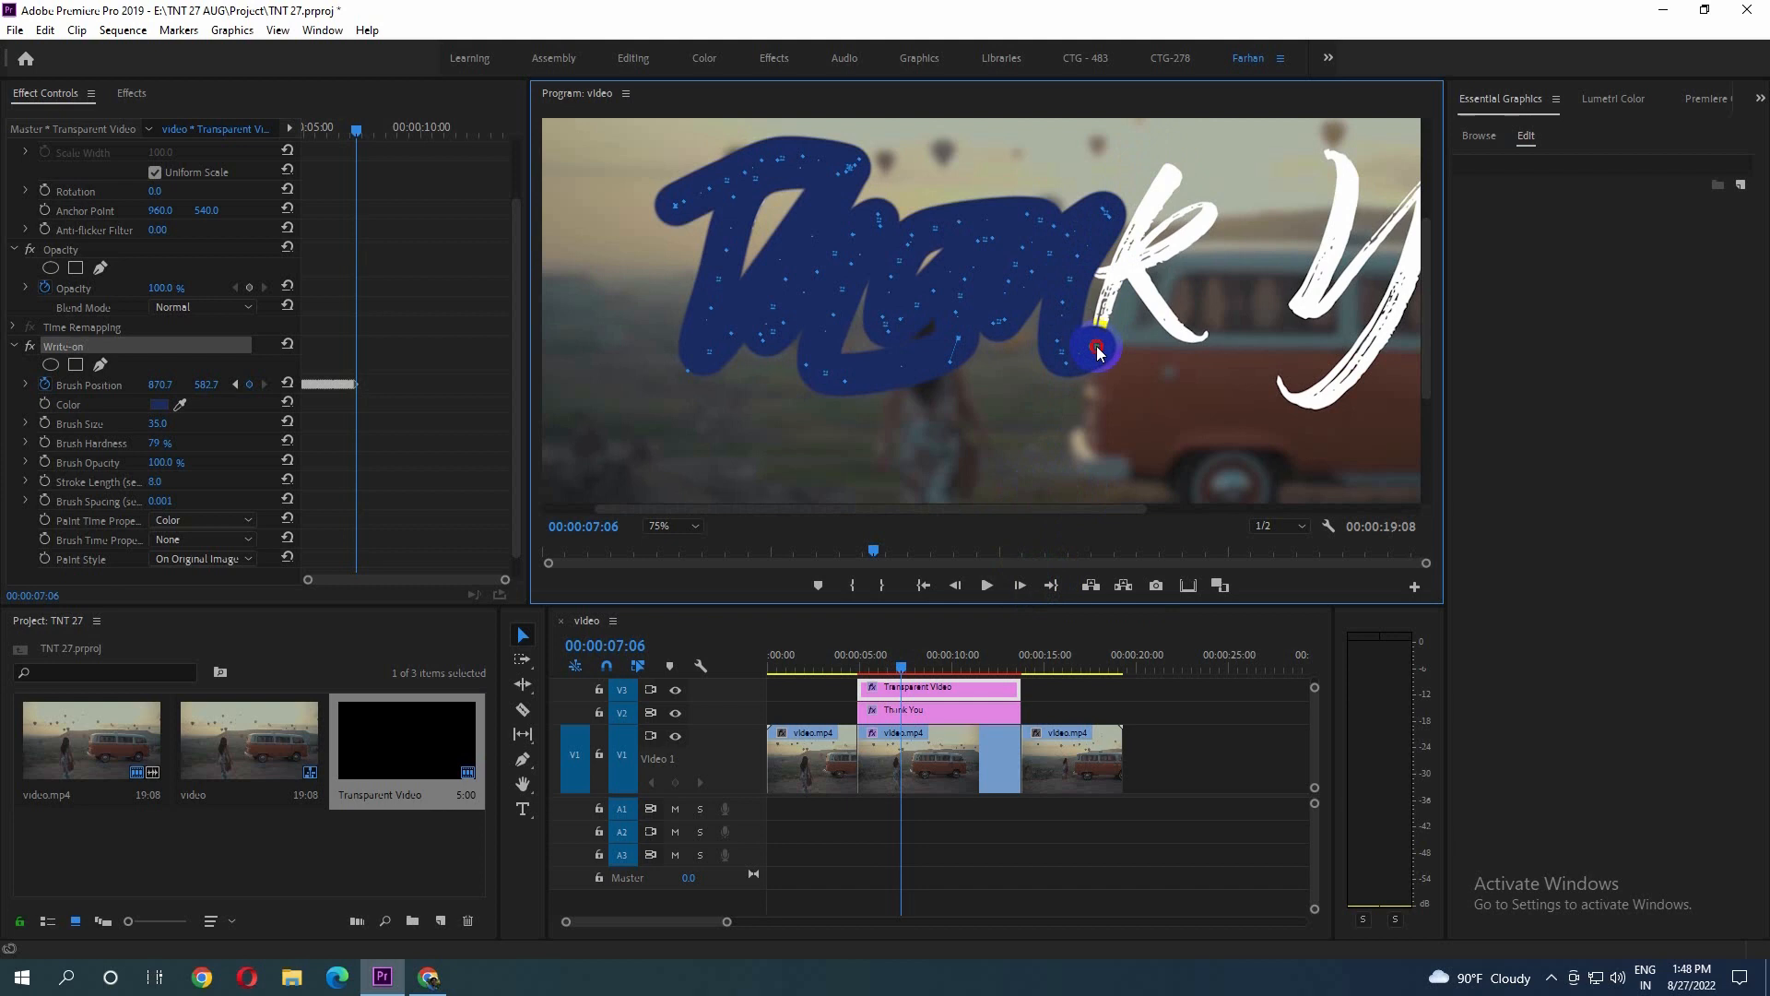
click(1026, 589)
click(1026, 589)
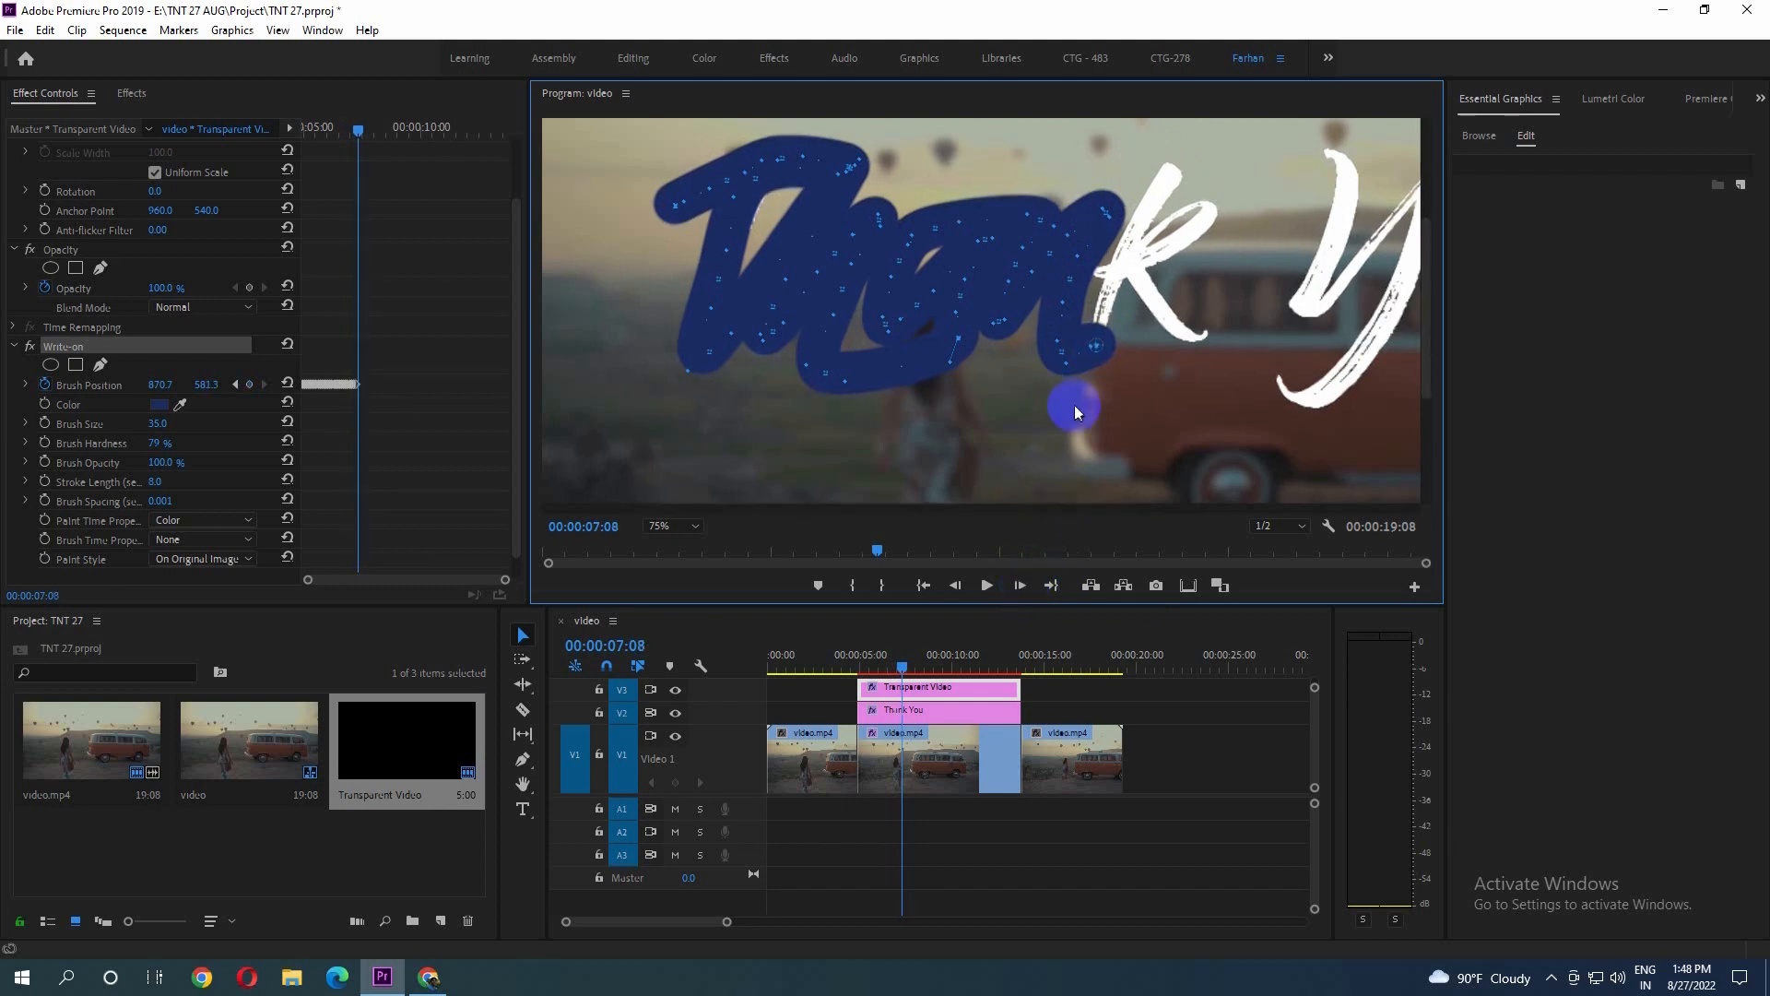
drag(1104, 305, 1117, 245)
click(1024, 586)
click(1024, 586)
drag(1121, 263, 1175, 174)
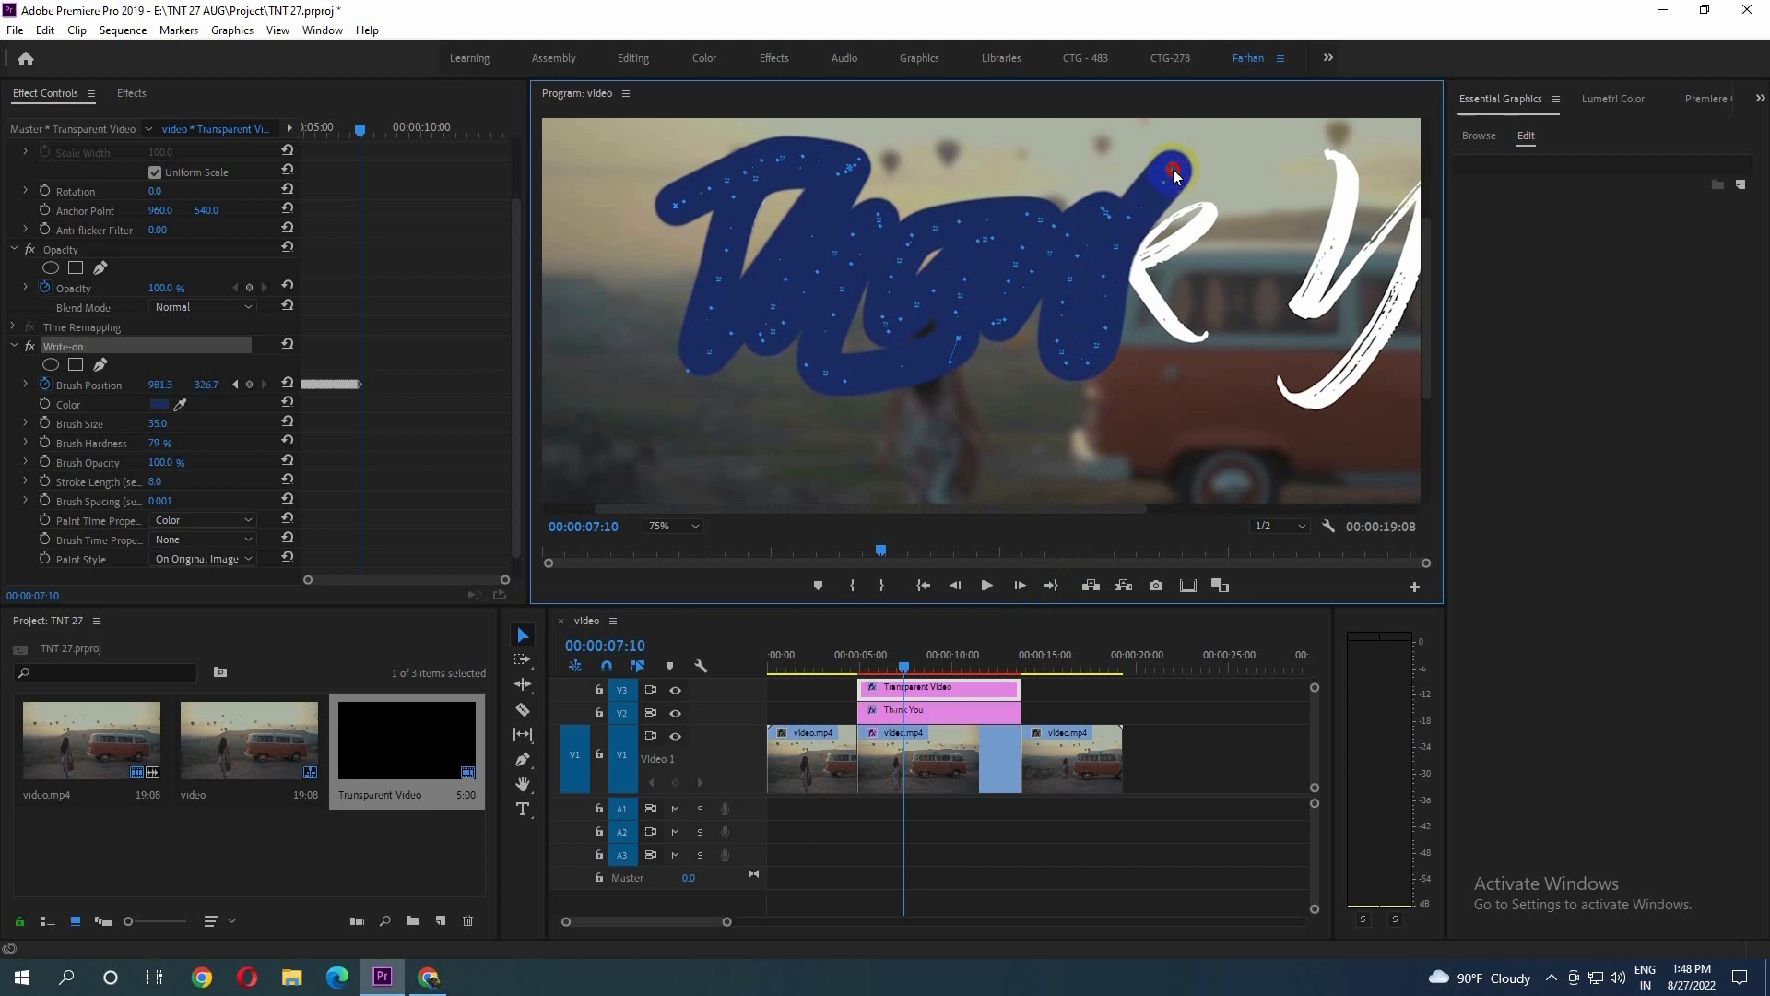
Keyframe the brush down to the k's middle junction at 00:00:07:12 and out to the tip of its upper arm at 00:00:07:20
click(1020, 585)
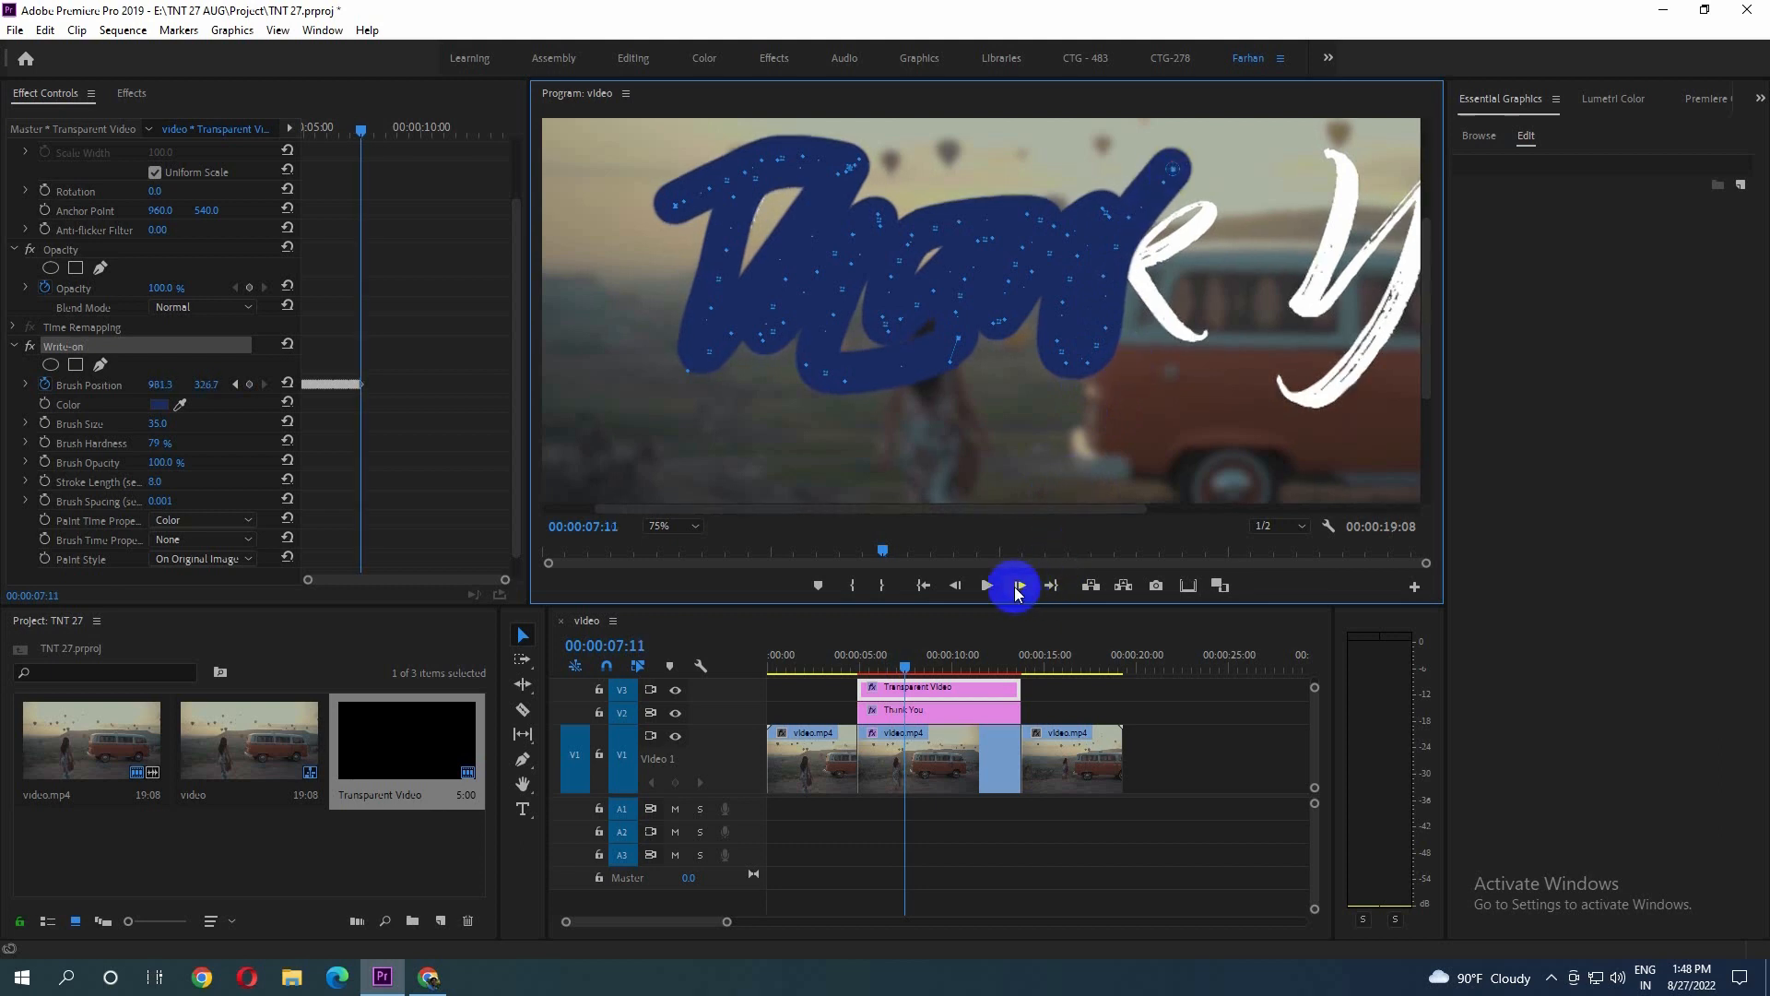
click(1019, 585)
drag(1167, 169, 1132, 291)
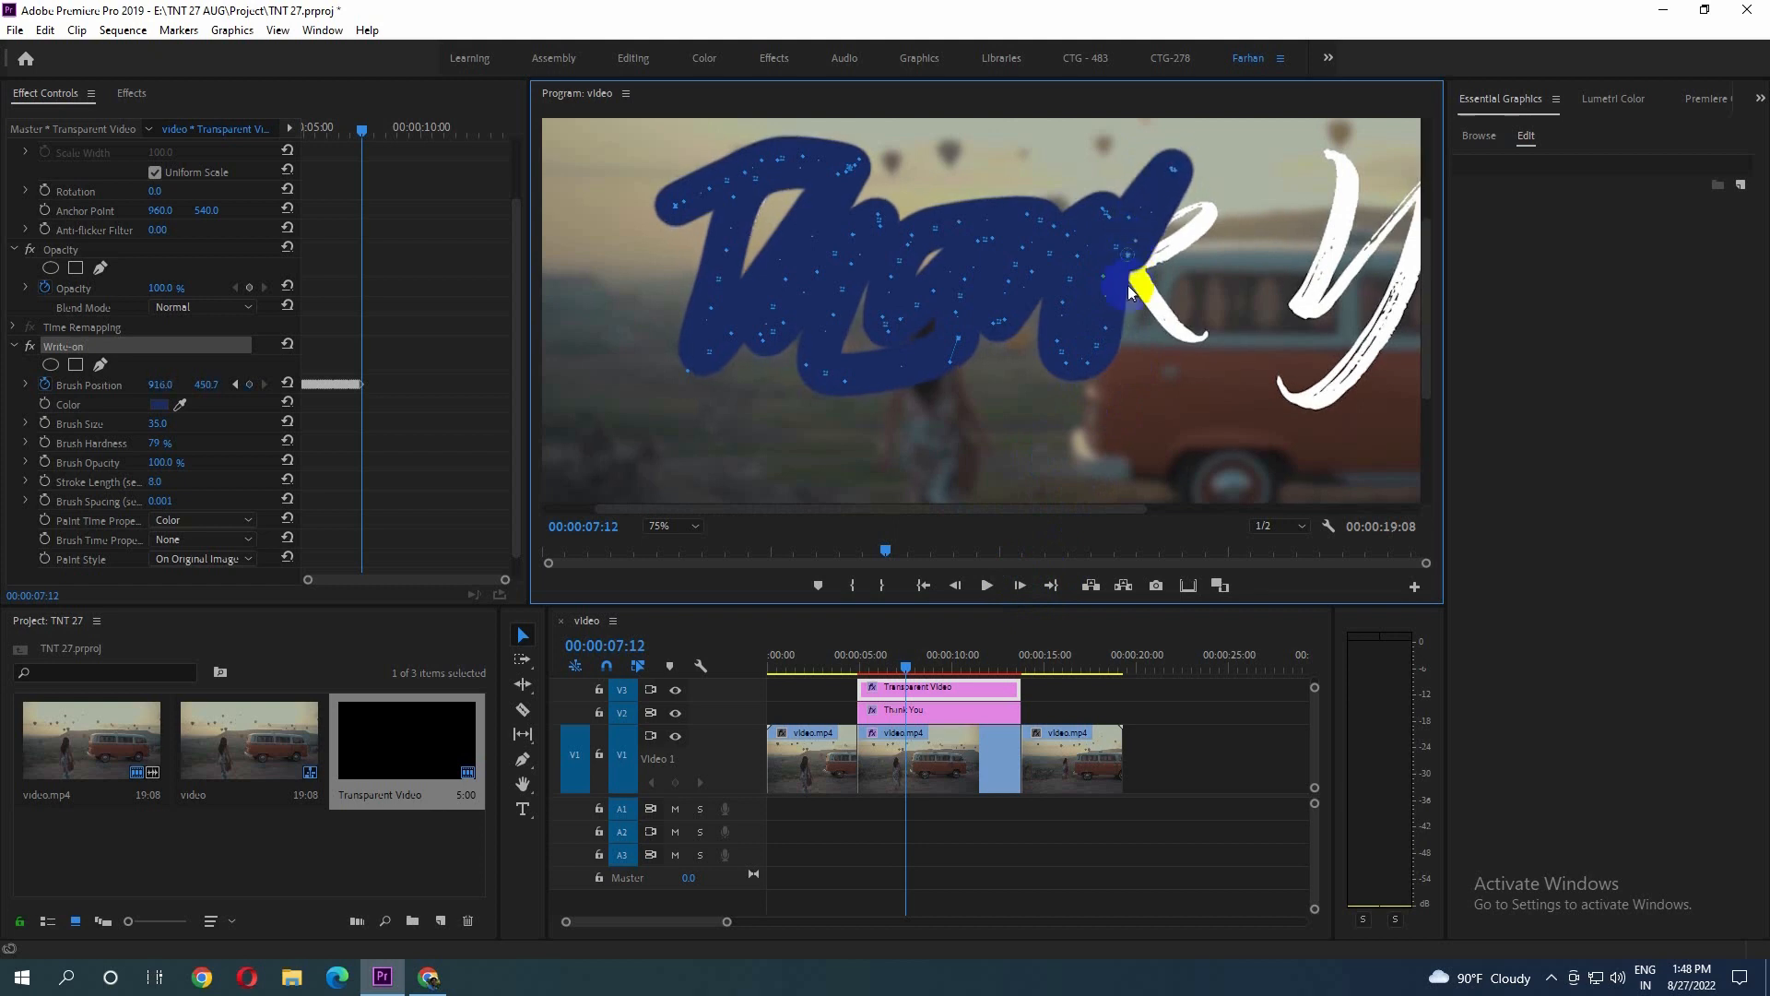
click(987, 585)
click(988, 586)
drag(1130, 267, 1212, 210)
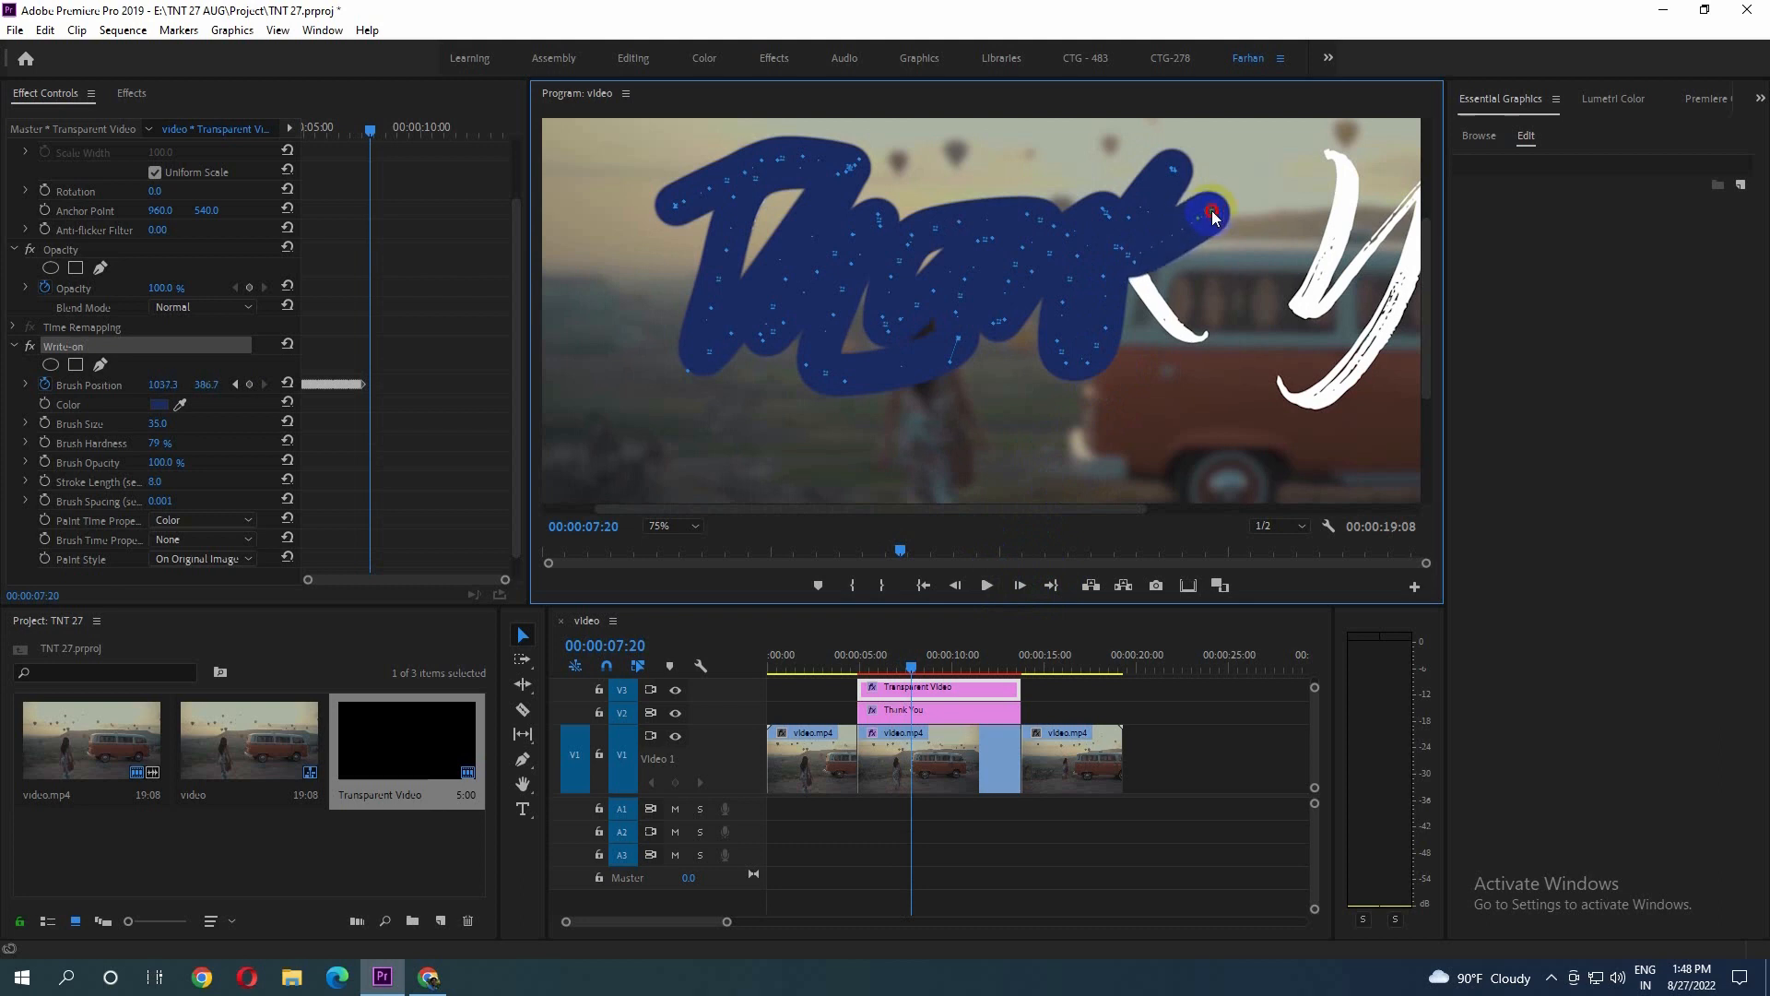
Keyframe the brush from the tip of the k's upper arm back to its middle junction at 00:00:07:22
click(1020, 587)
click(1020, 586)
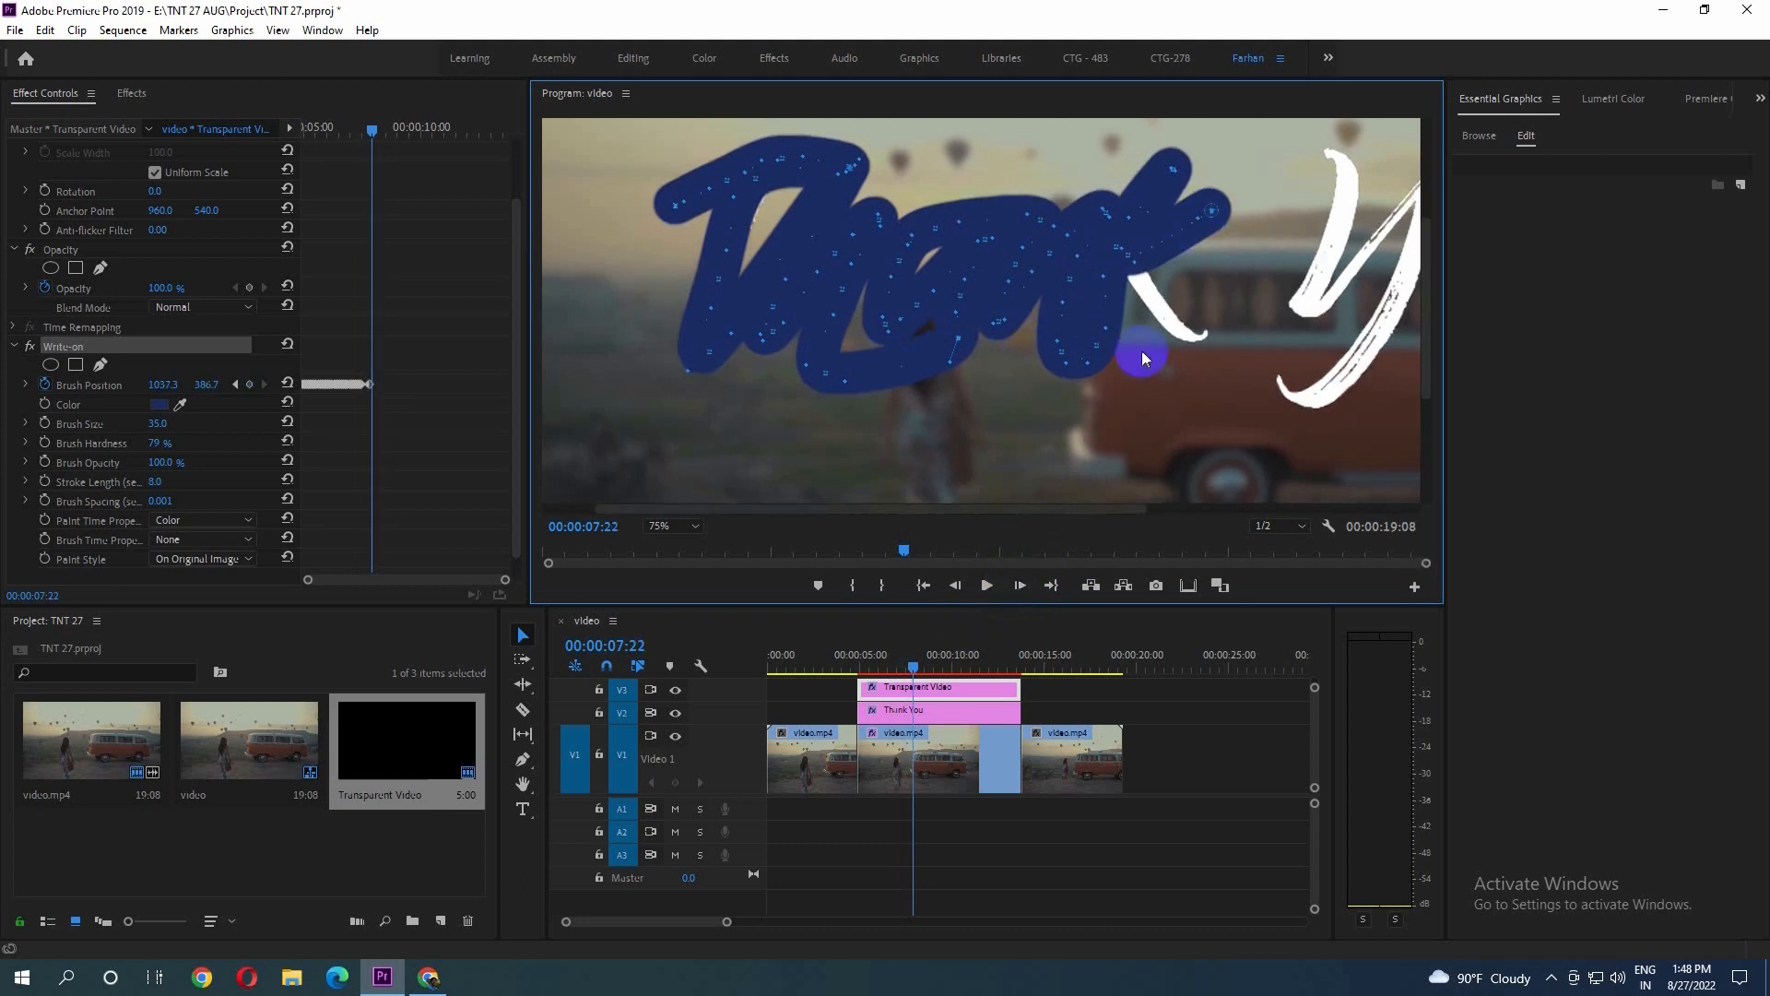
mouse_move(1178, 238)
mouse_down()
mouse_move(1136, 293)
mouse_move(1139, 275)
mouse_up()
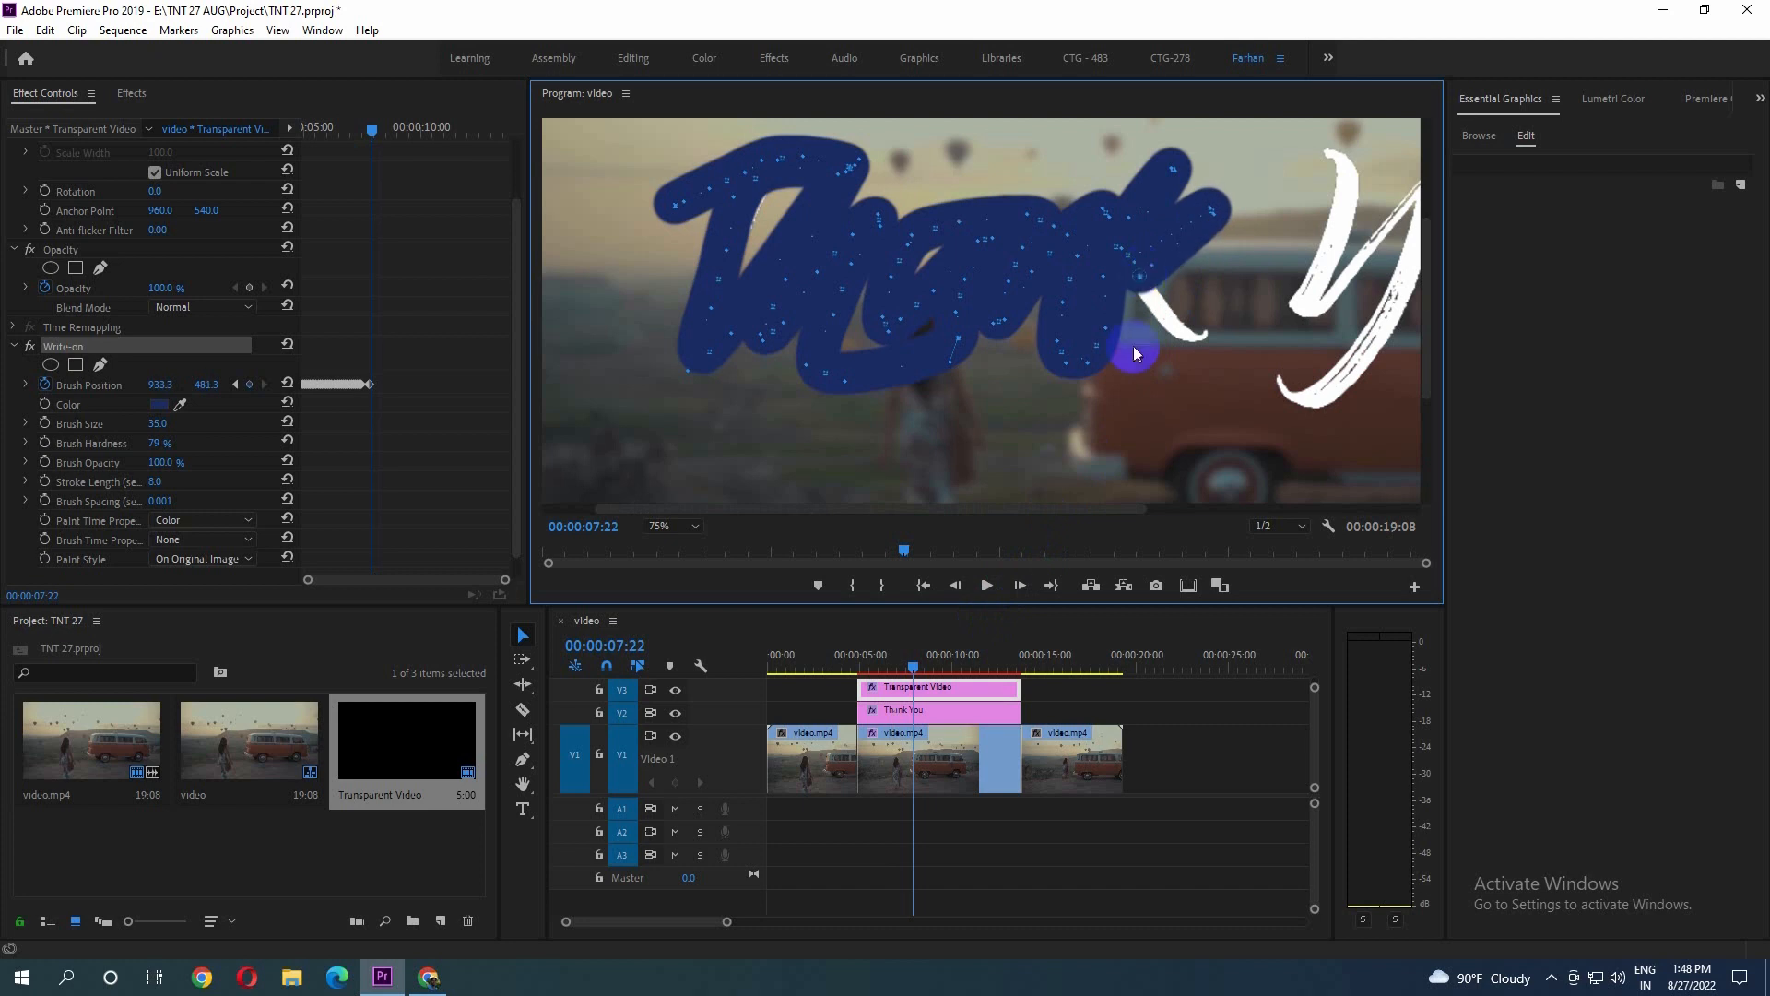
Keyframe the brush from the k's middle junction down its lower leg to the foot at 00:00:08:00
click(985, 586)
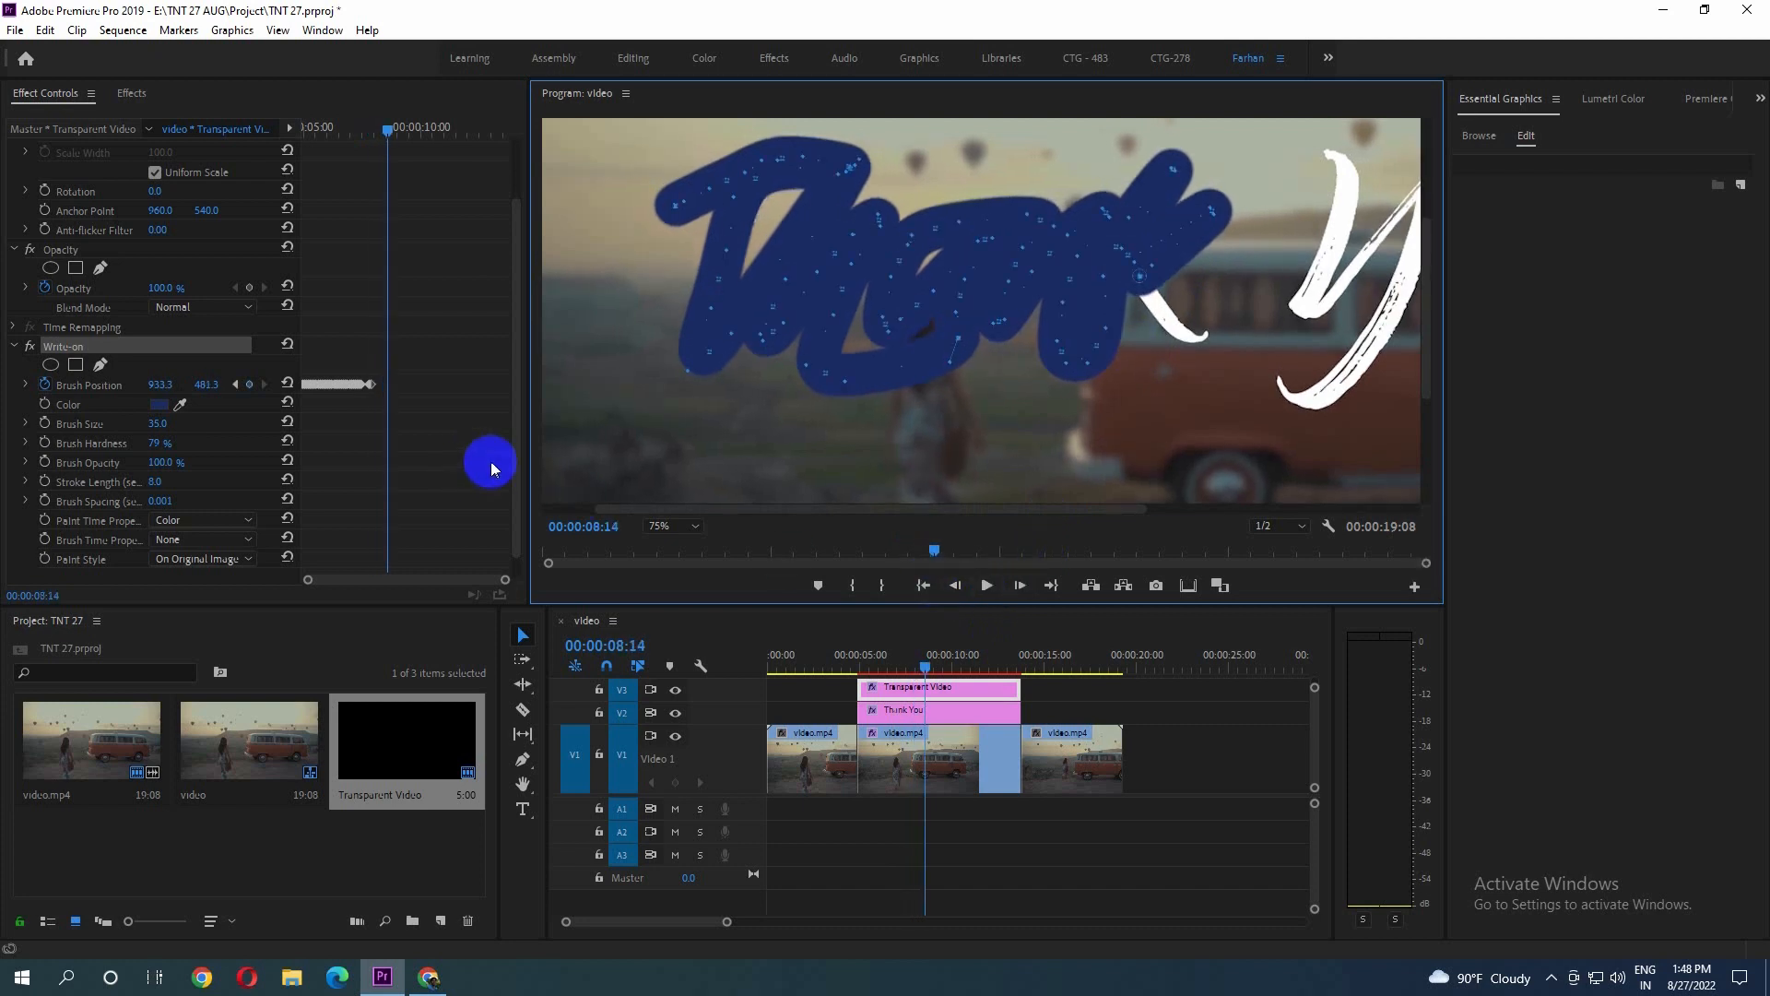
click(236, 383)
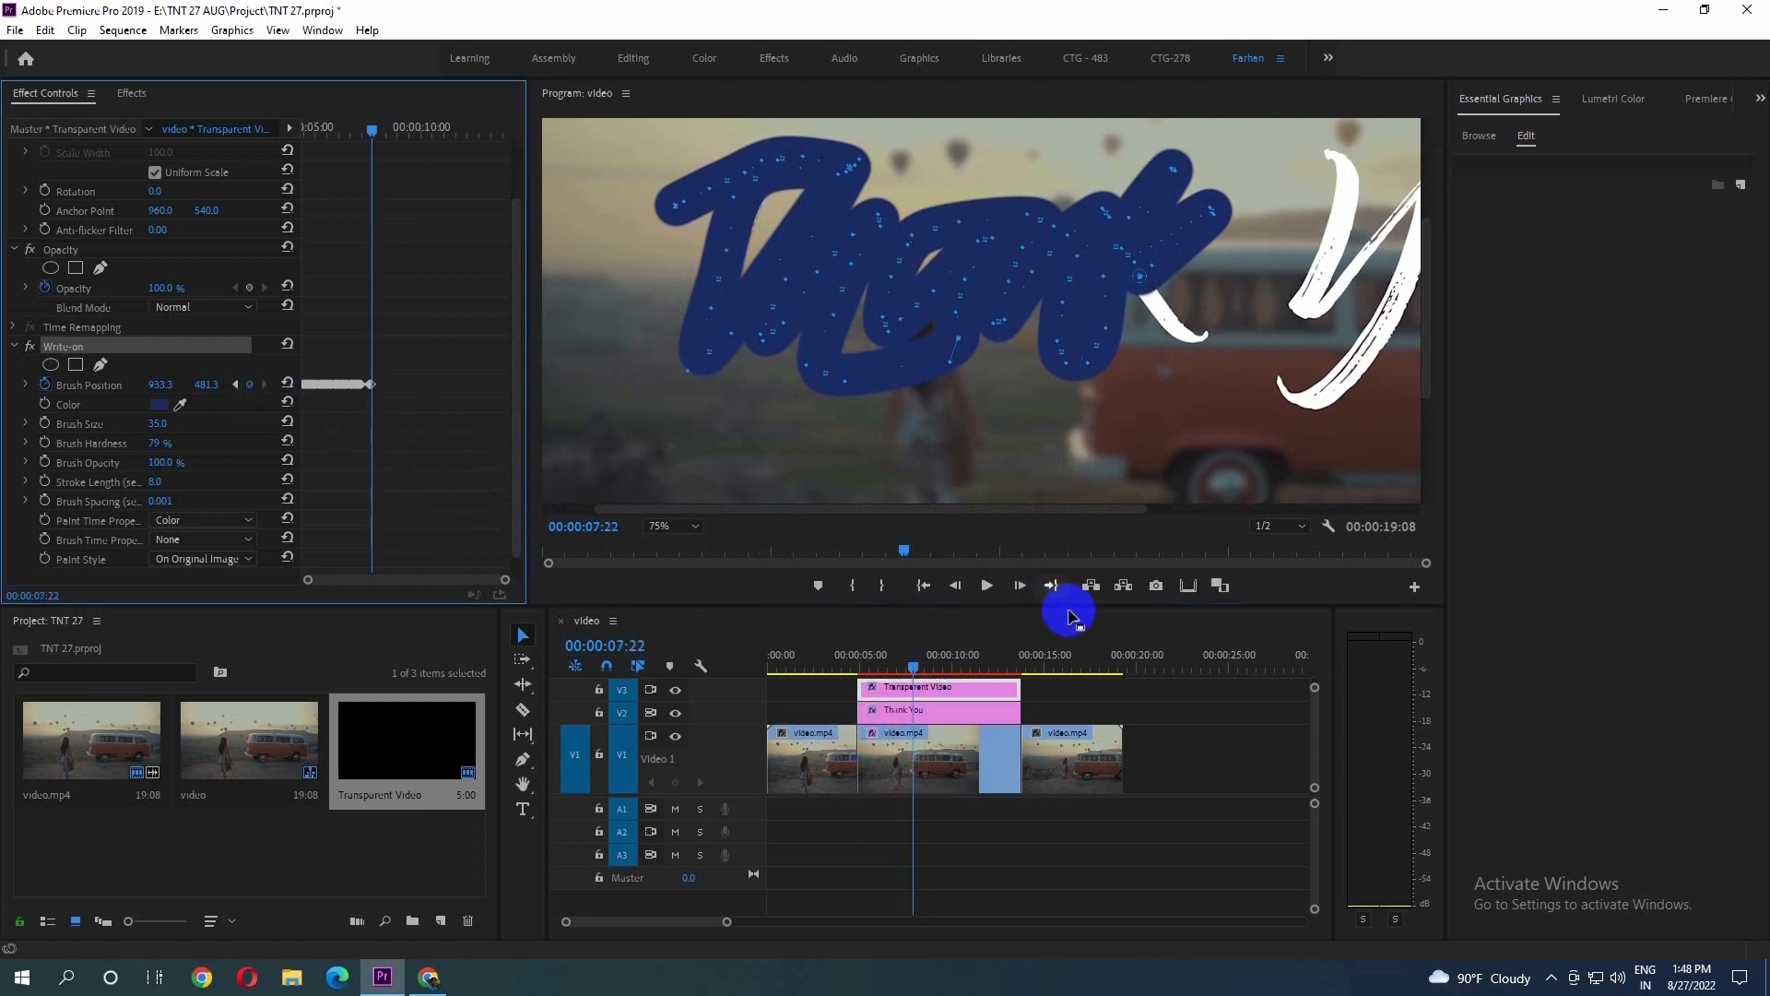
click(1023, 588)
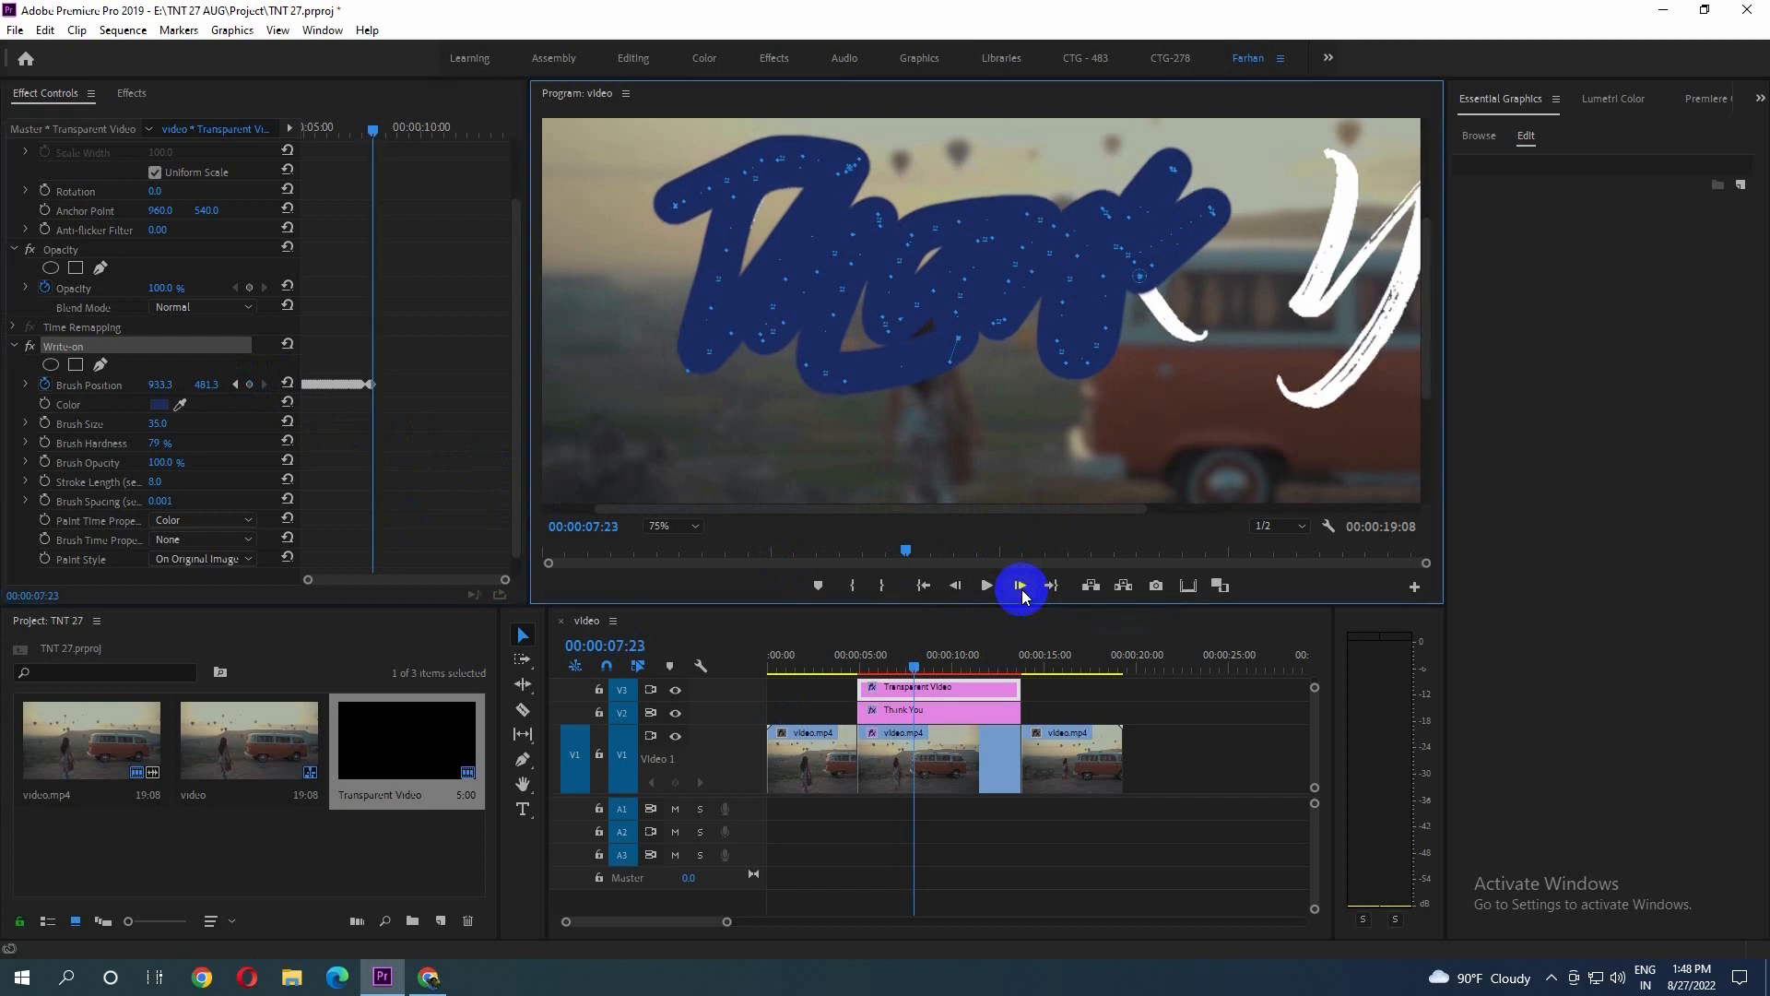
click(1023, 588)
drag(1164, 304, 1197, 333)
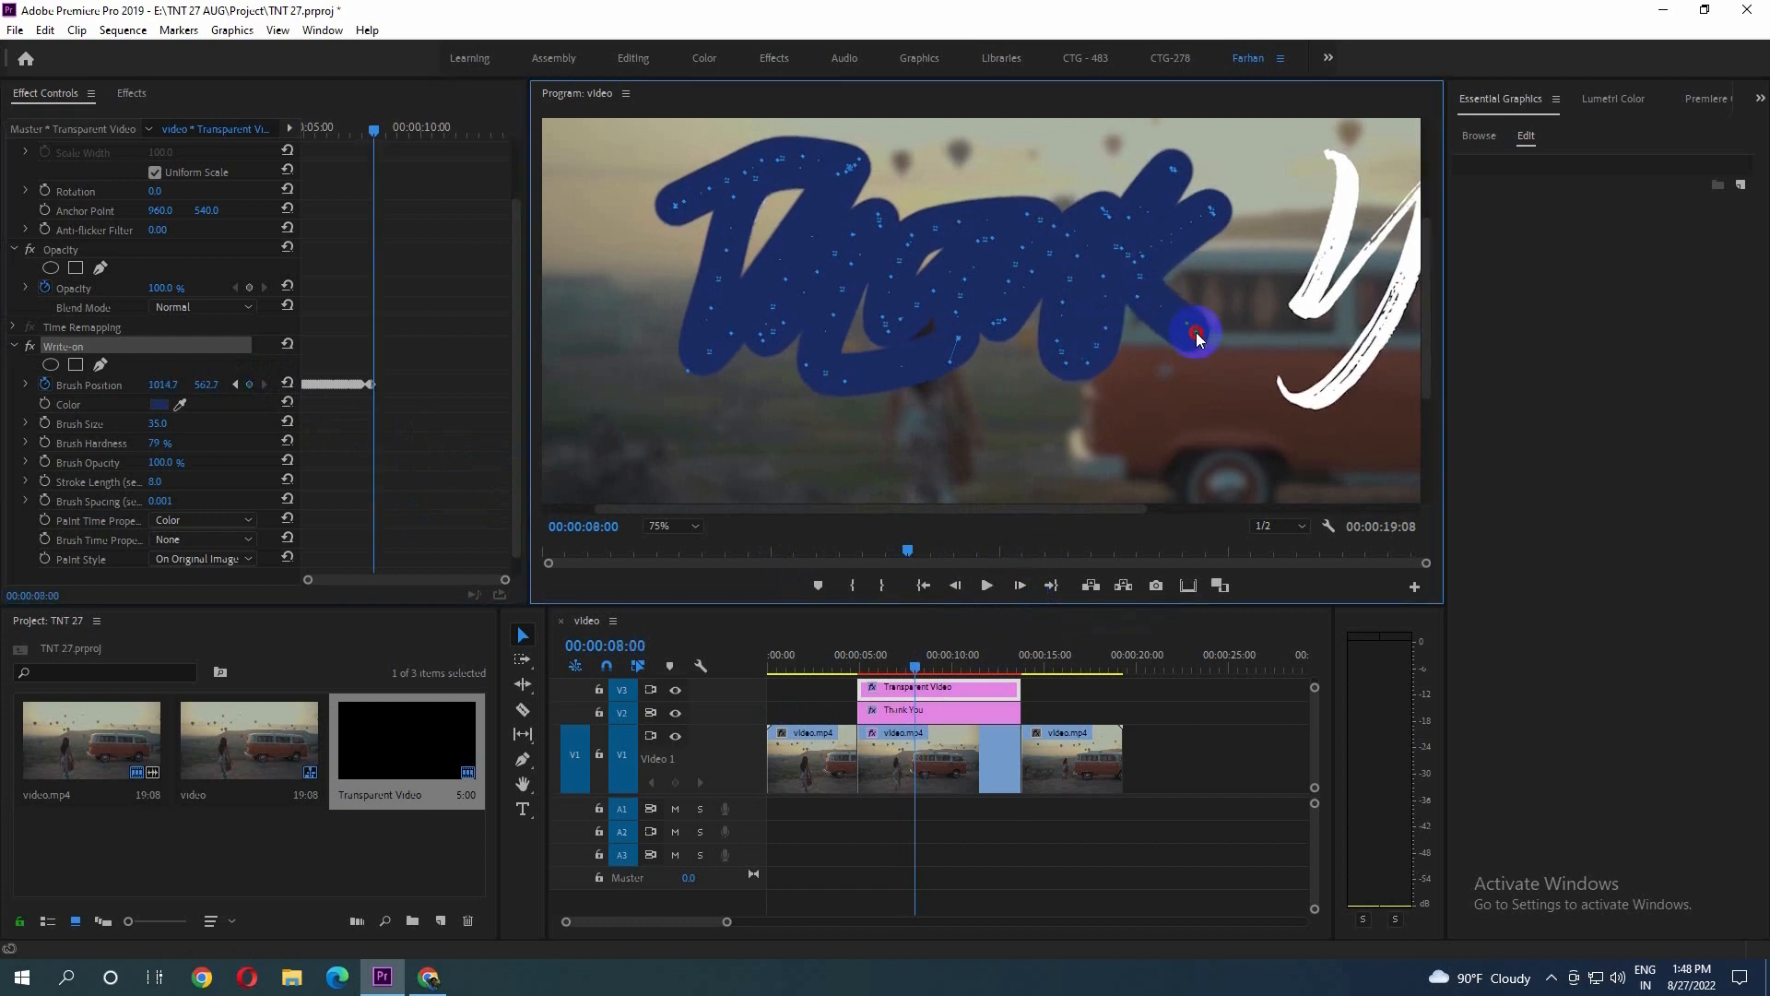
Keyframe the brush from the k's foot across to the upper-left tip of the Y at 00:00:08:02
click(1018, 586)
click(1019, 587)
drag(1025, 505, 1187, 496)
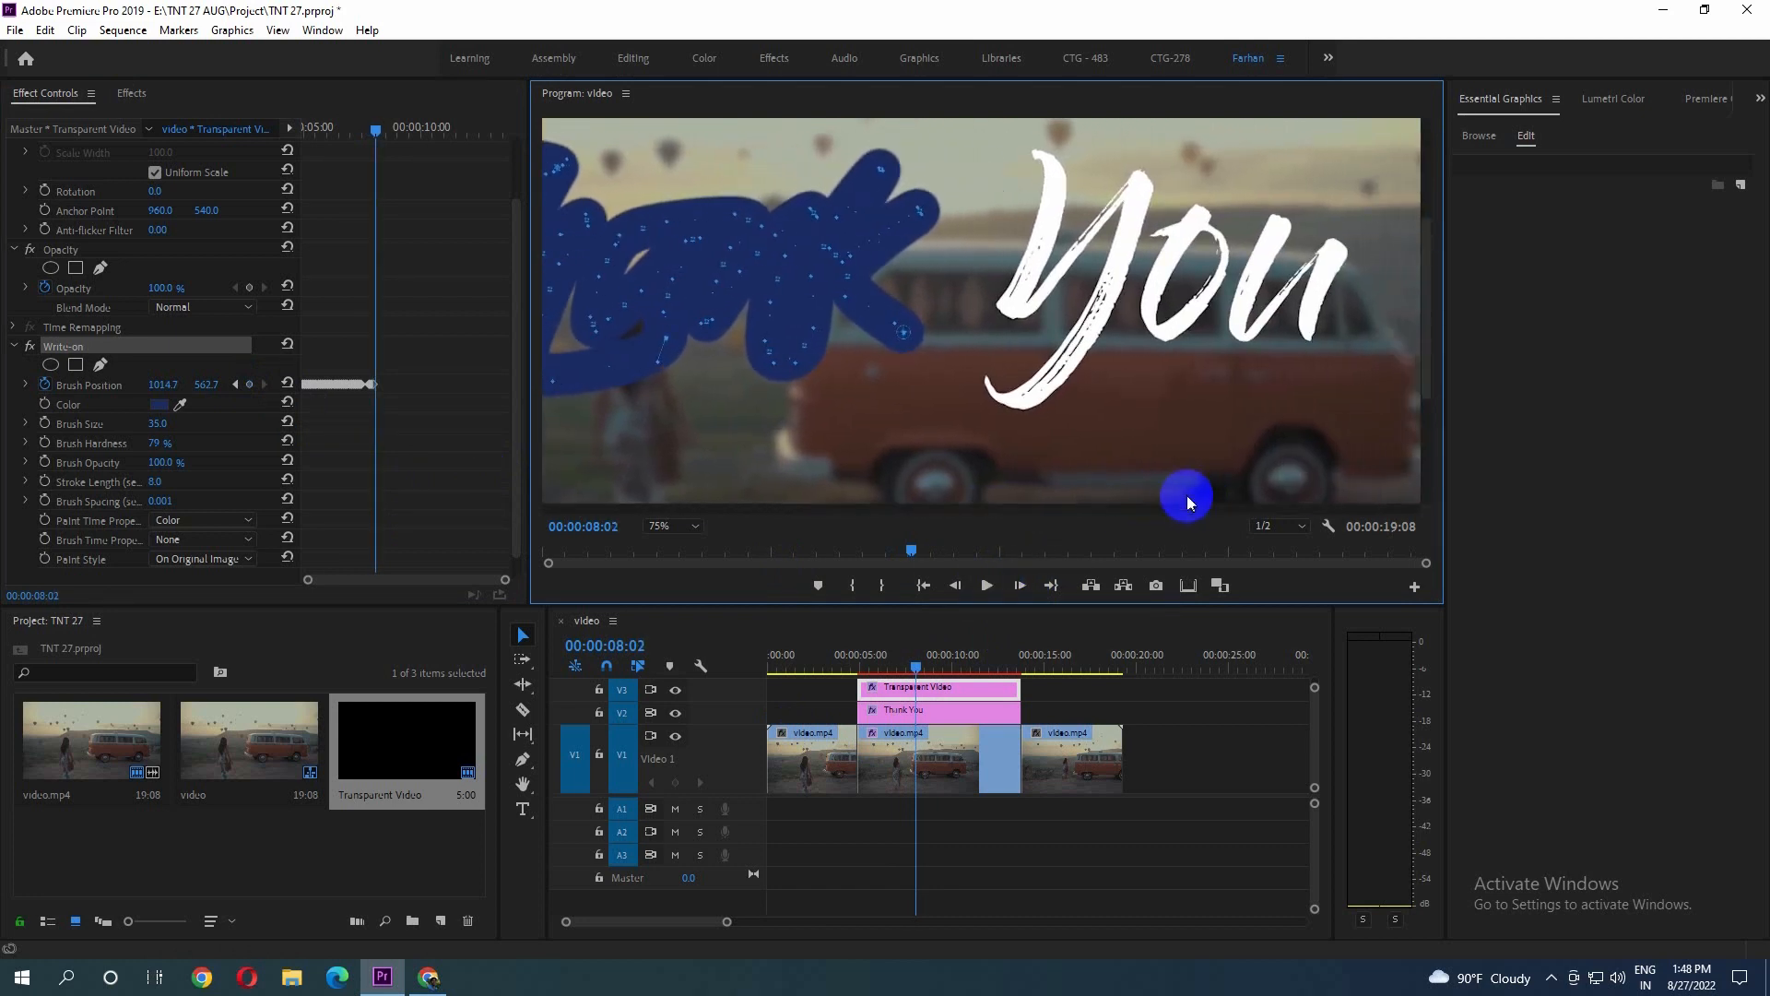
click(1020, 586)
click(958, 587)
drag(954, 269, 1035, 150)
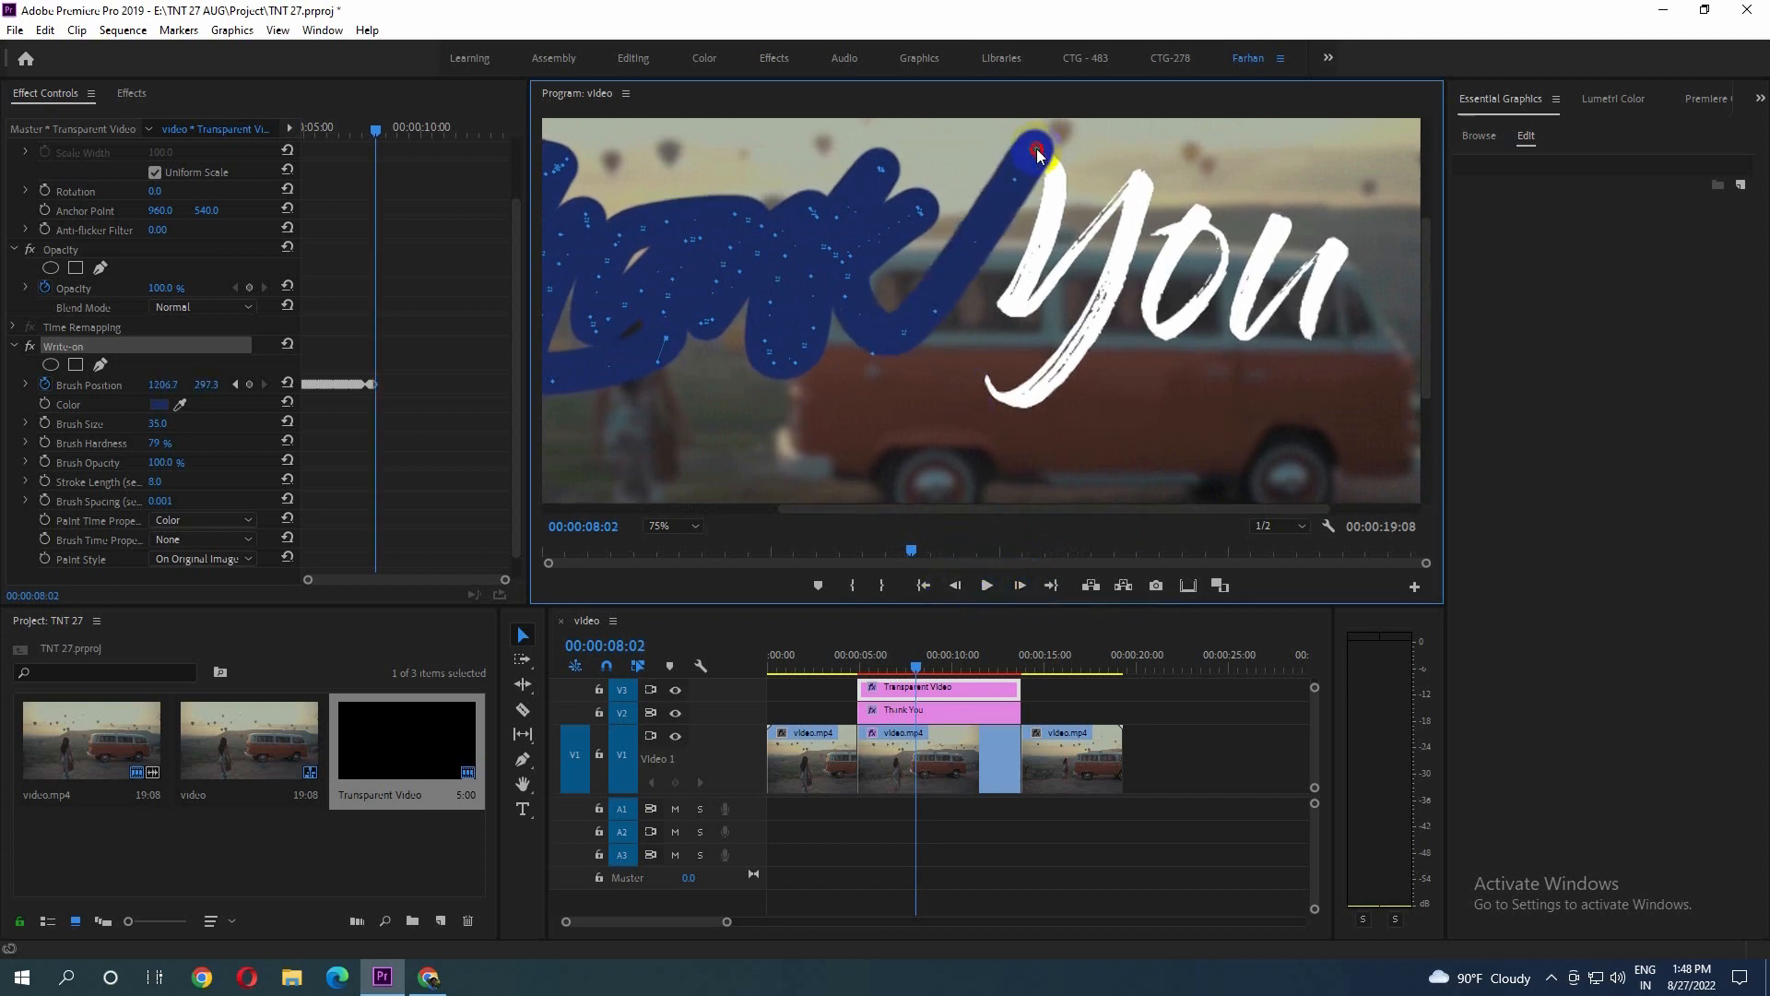
Keyframe the brush down the Y's left stroke at 00:00:08:04 and to the bottom of that stroke at 00:00:08:06
click(1019, 586)
click(1020, 586)
mouse_move(1063, 144)
mouse_down()
mouse_move(1042, 145)
mouse_move(1058, 196)
mouse_up()
click(1020, 587)
click(1019, 586)
drag(1049, 210, 1006, 317)
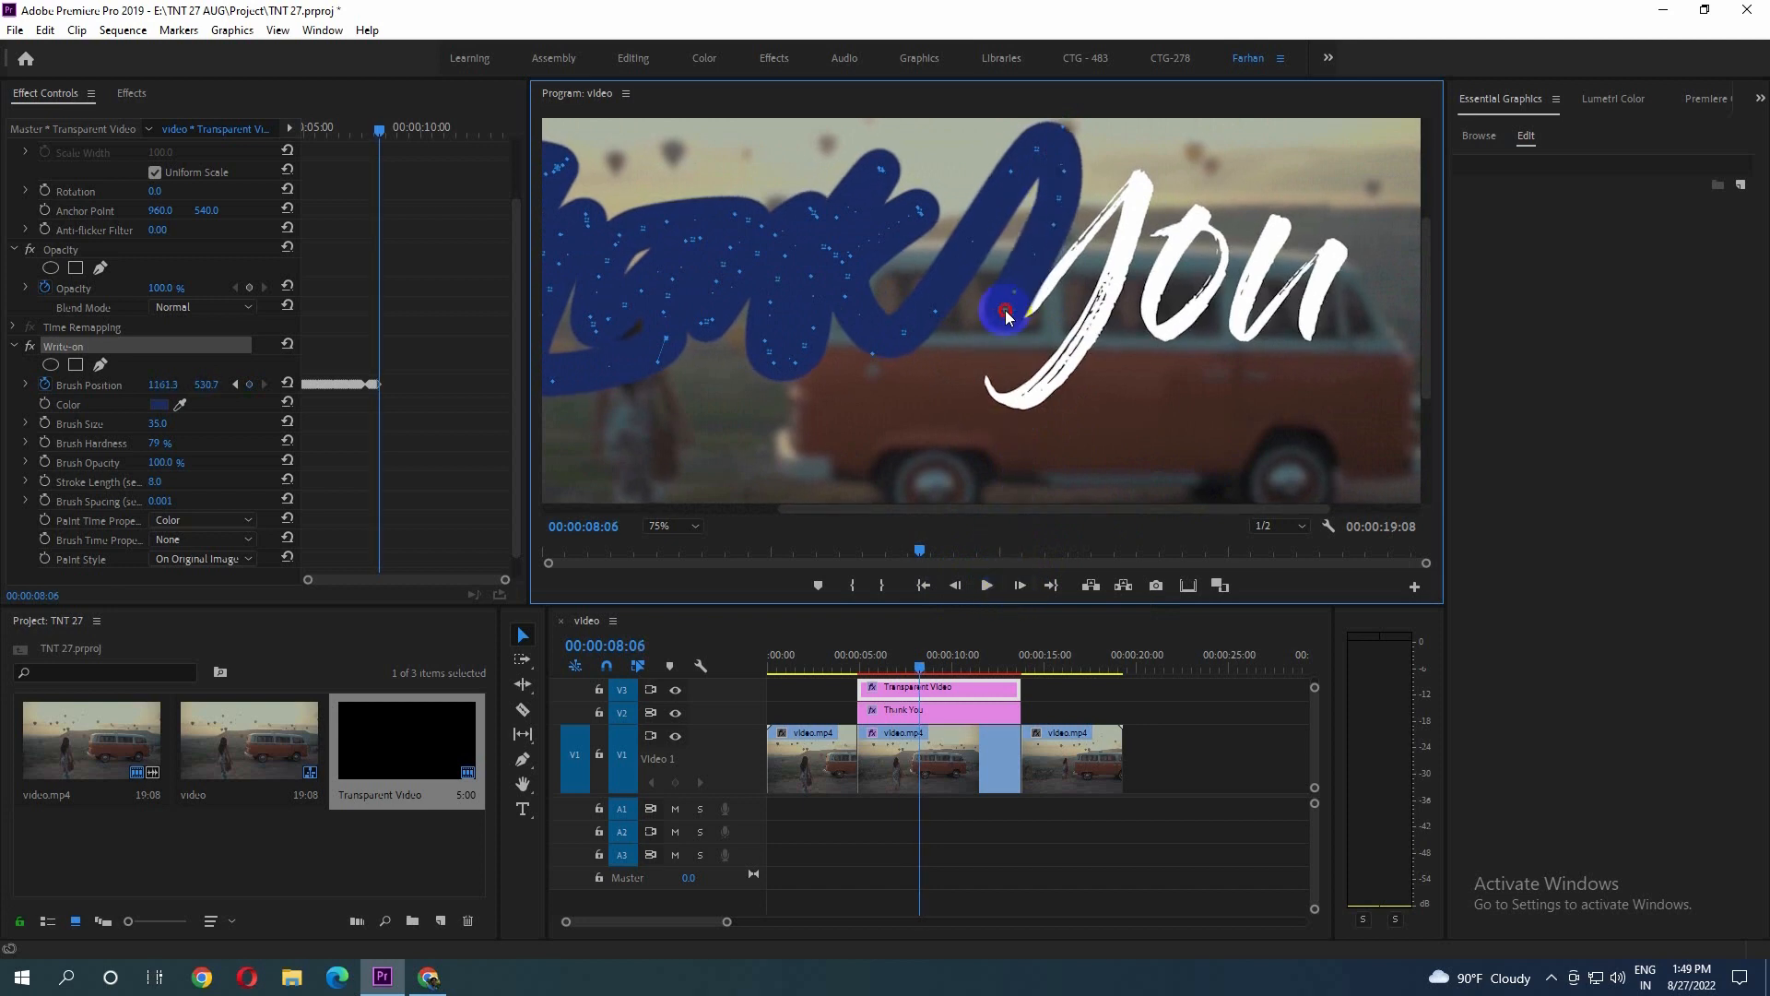
Keyframe the brush up the Y's connecting stroke at 00:00:08:08 and to its upper-right tip at 00:00:08:10
click(1018, 586)
click(1018, 586)
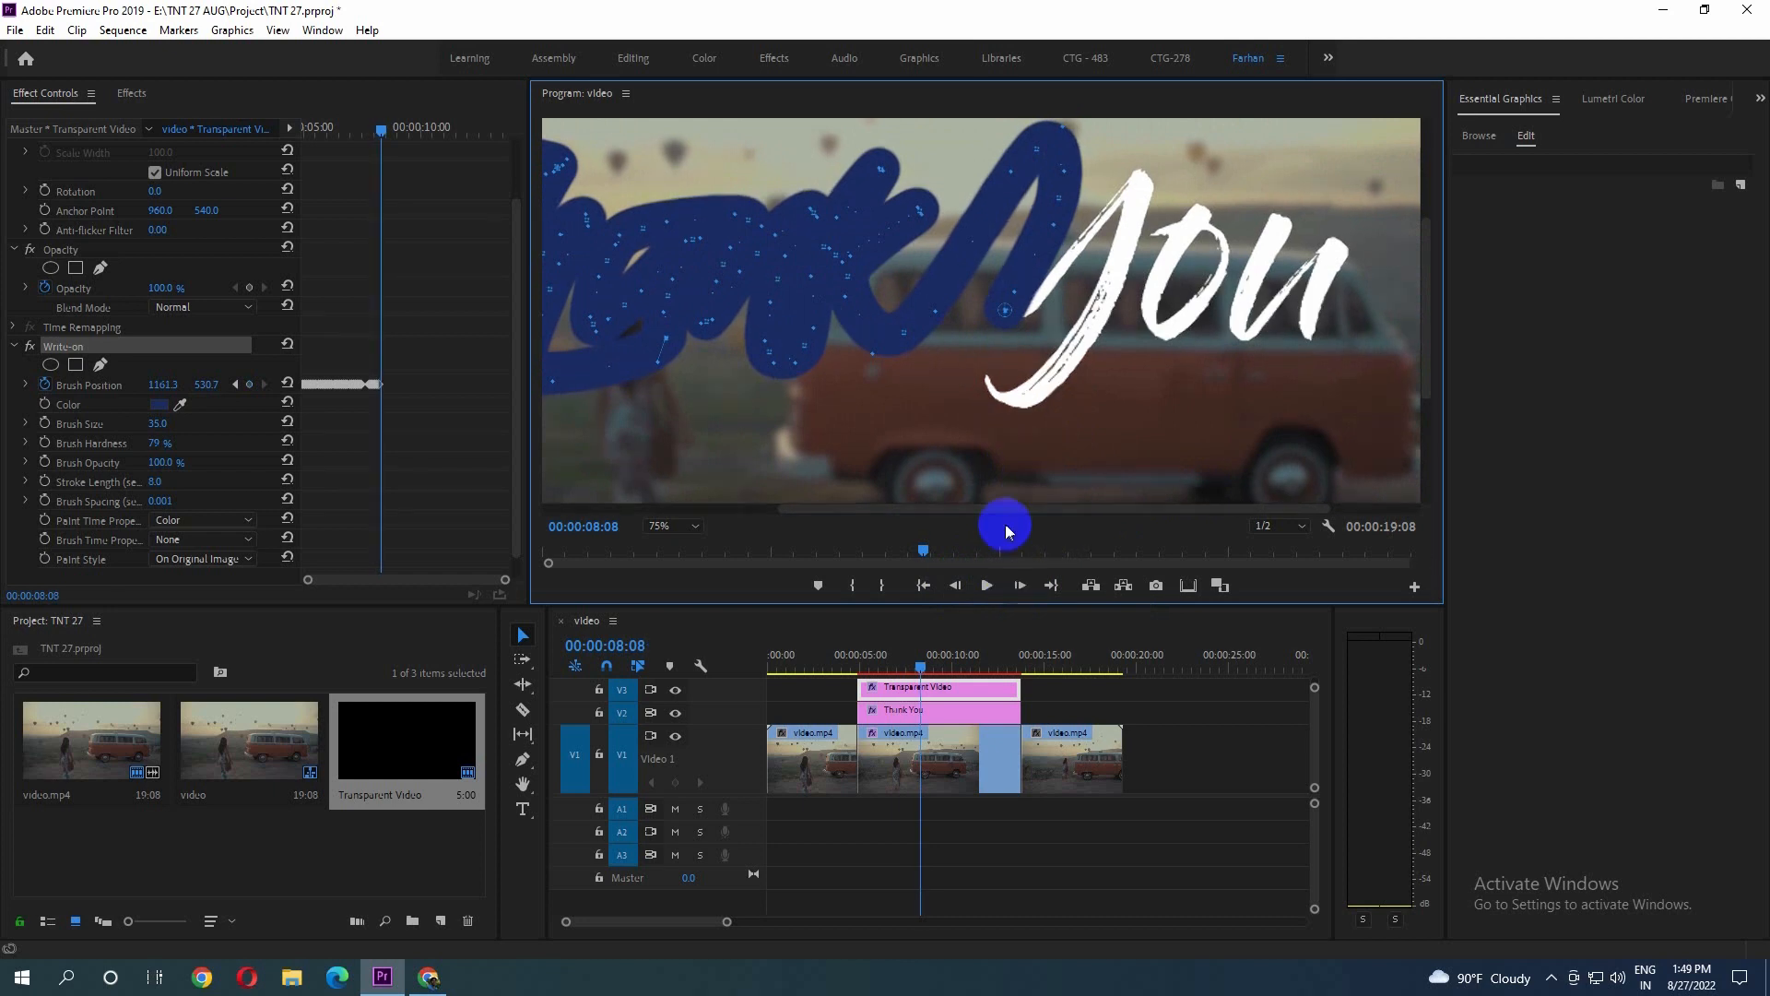
drag(1006, 307, 1086, 254)
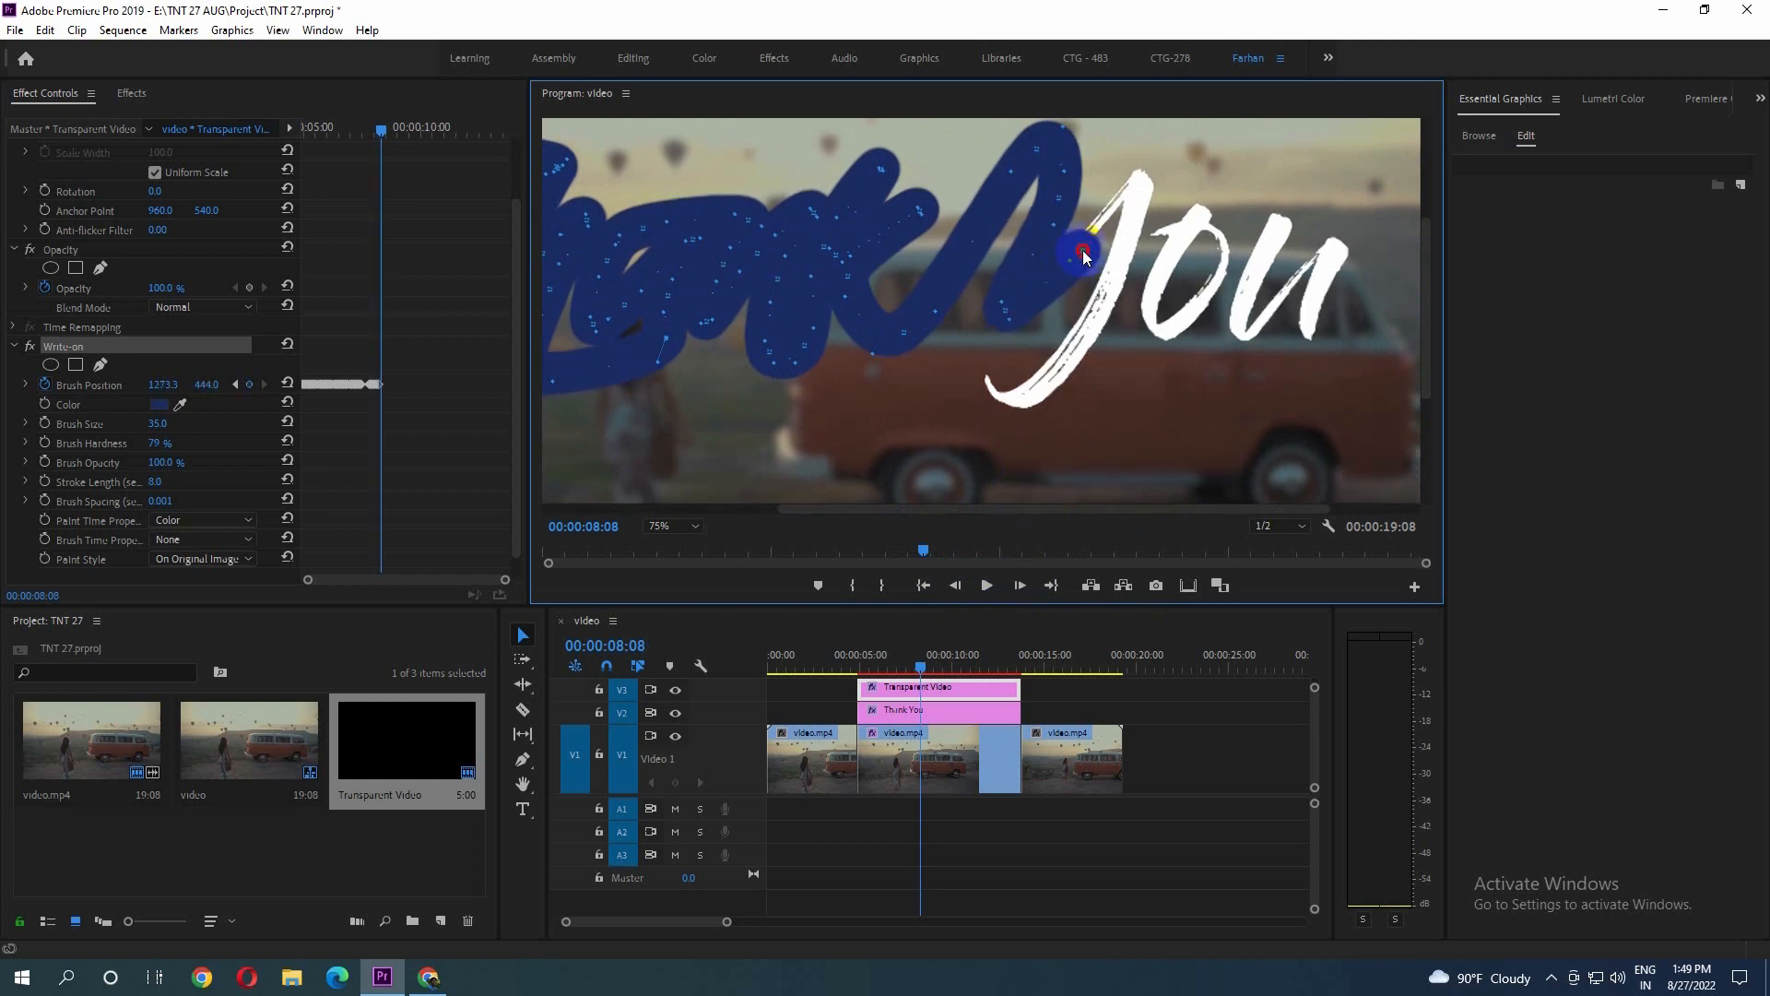
click(1025, 585)
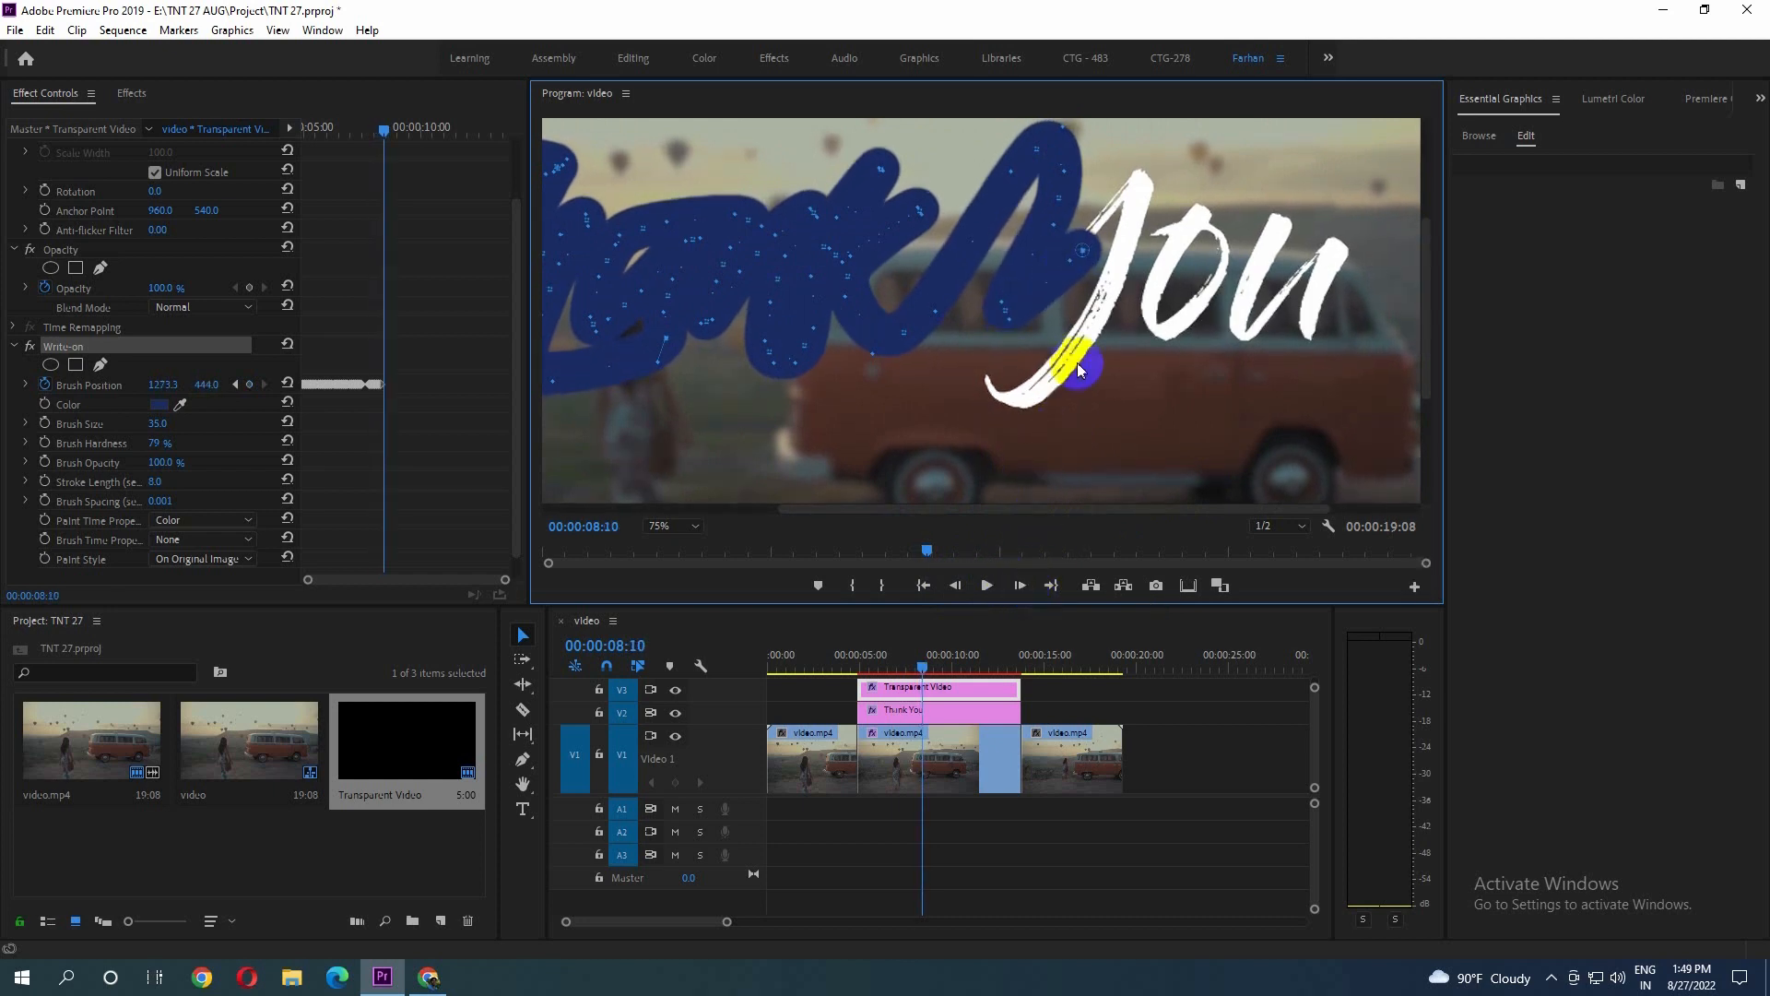
drag(1086, 251, 1139, 181)
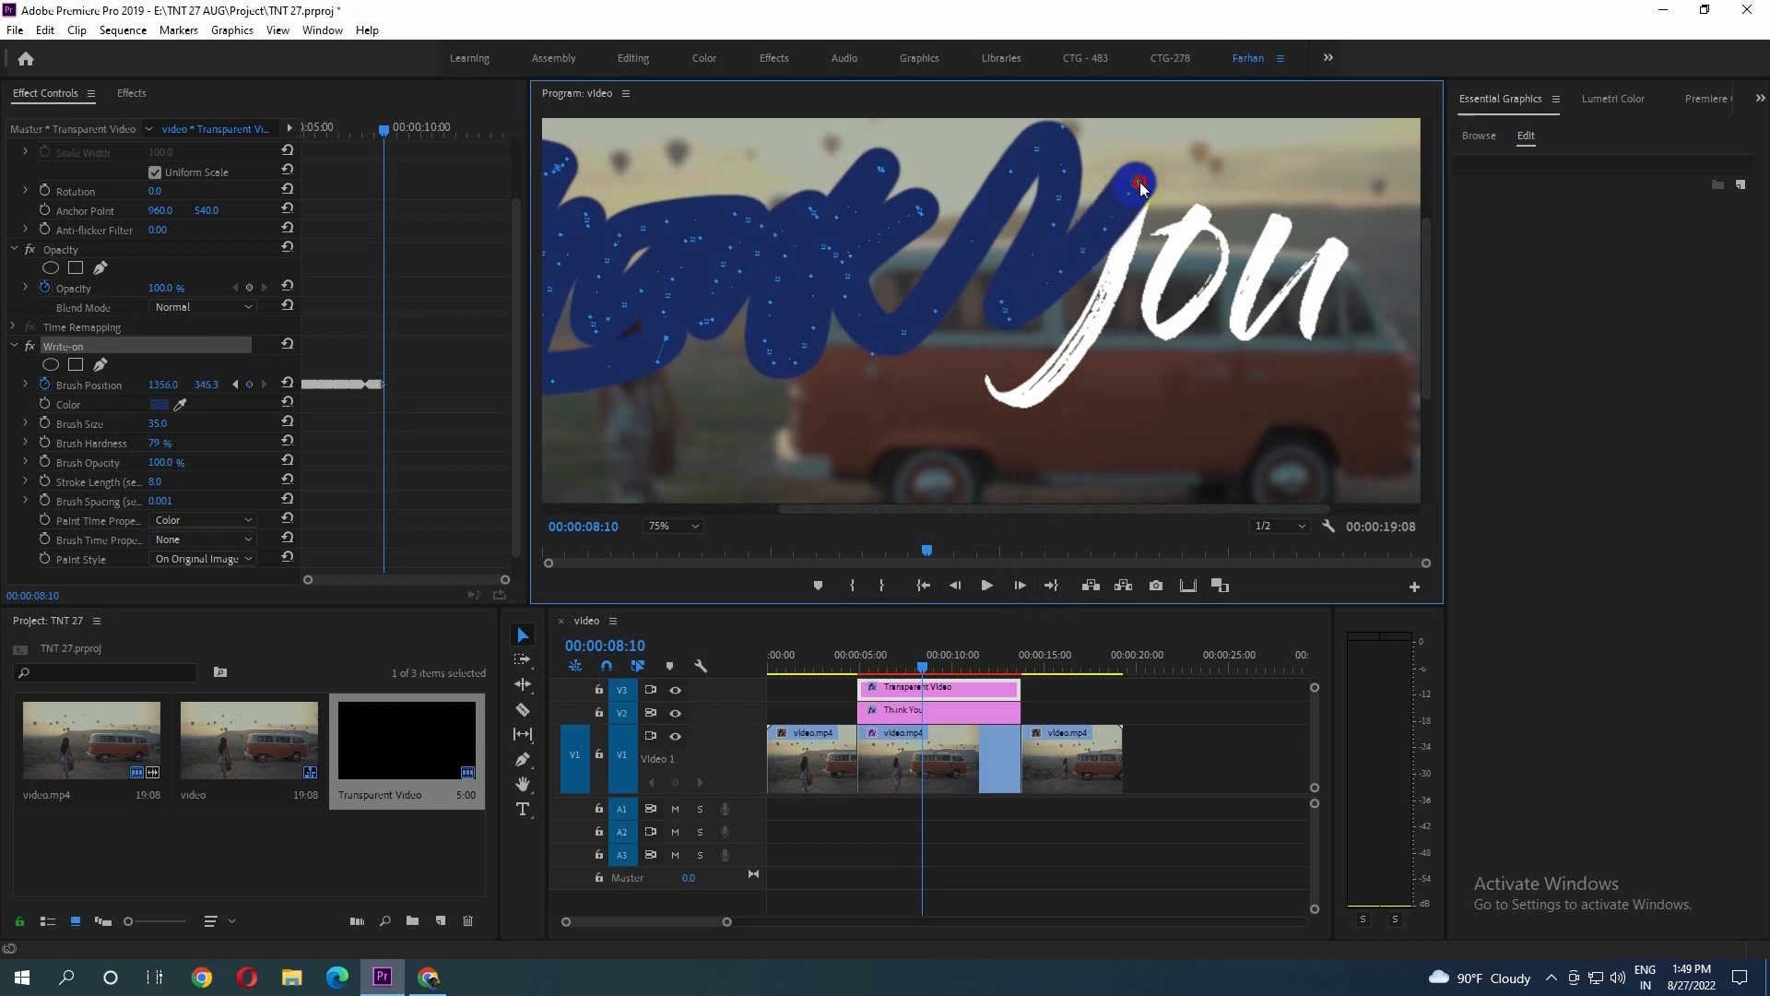
Keyframe the brush down the Y's long right stroke at 00:00:08:12 and to its lower part at 00:00:08:14
click(1019, 585)
click(1020, 584)
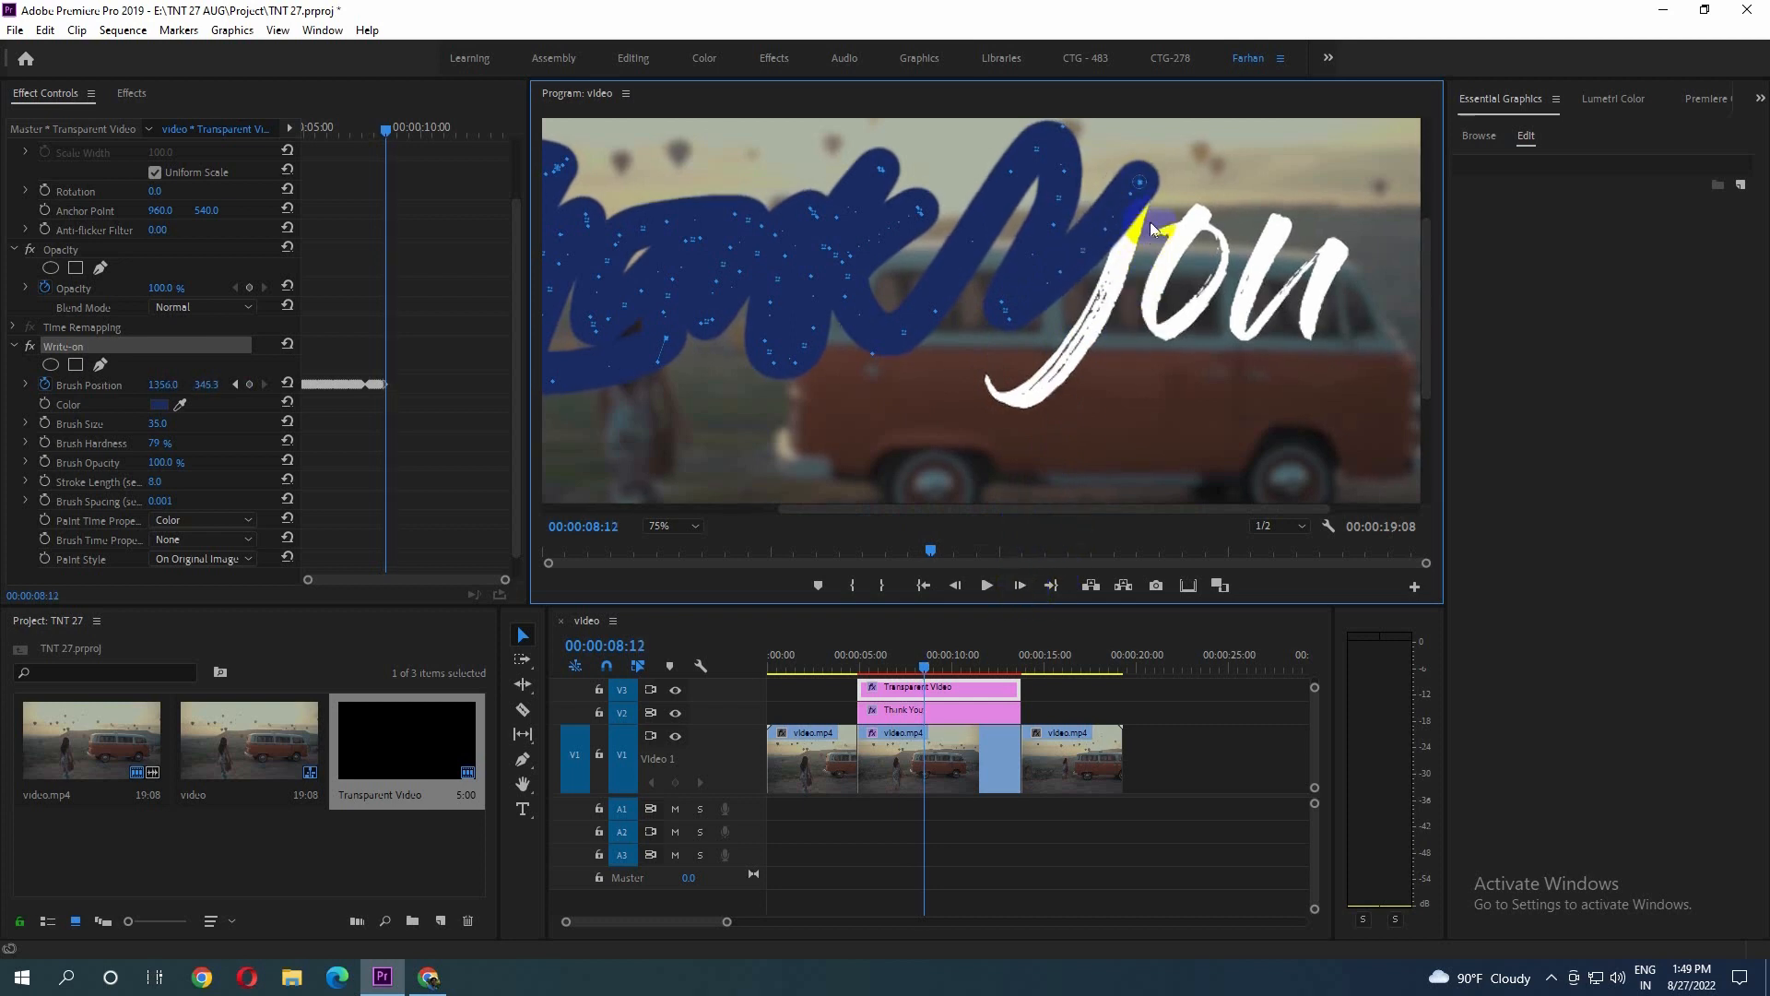
drag(1141, 185, 1121, 256)
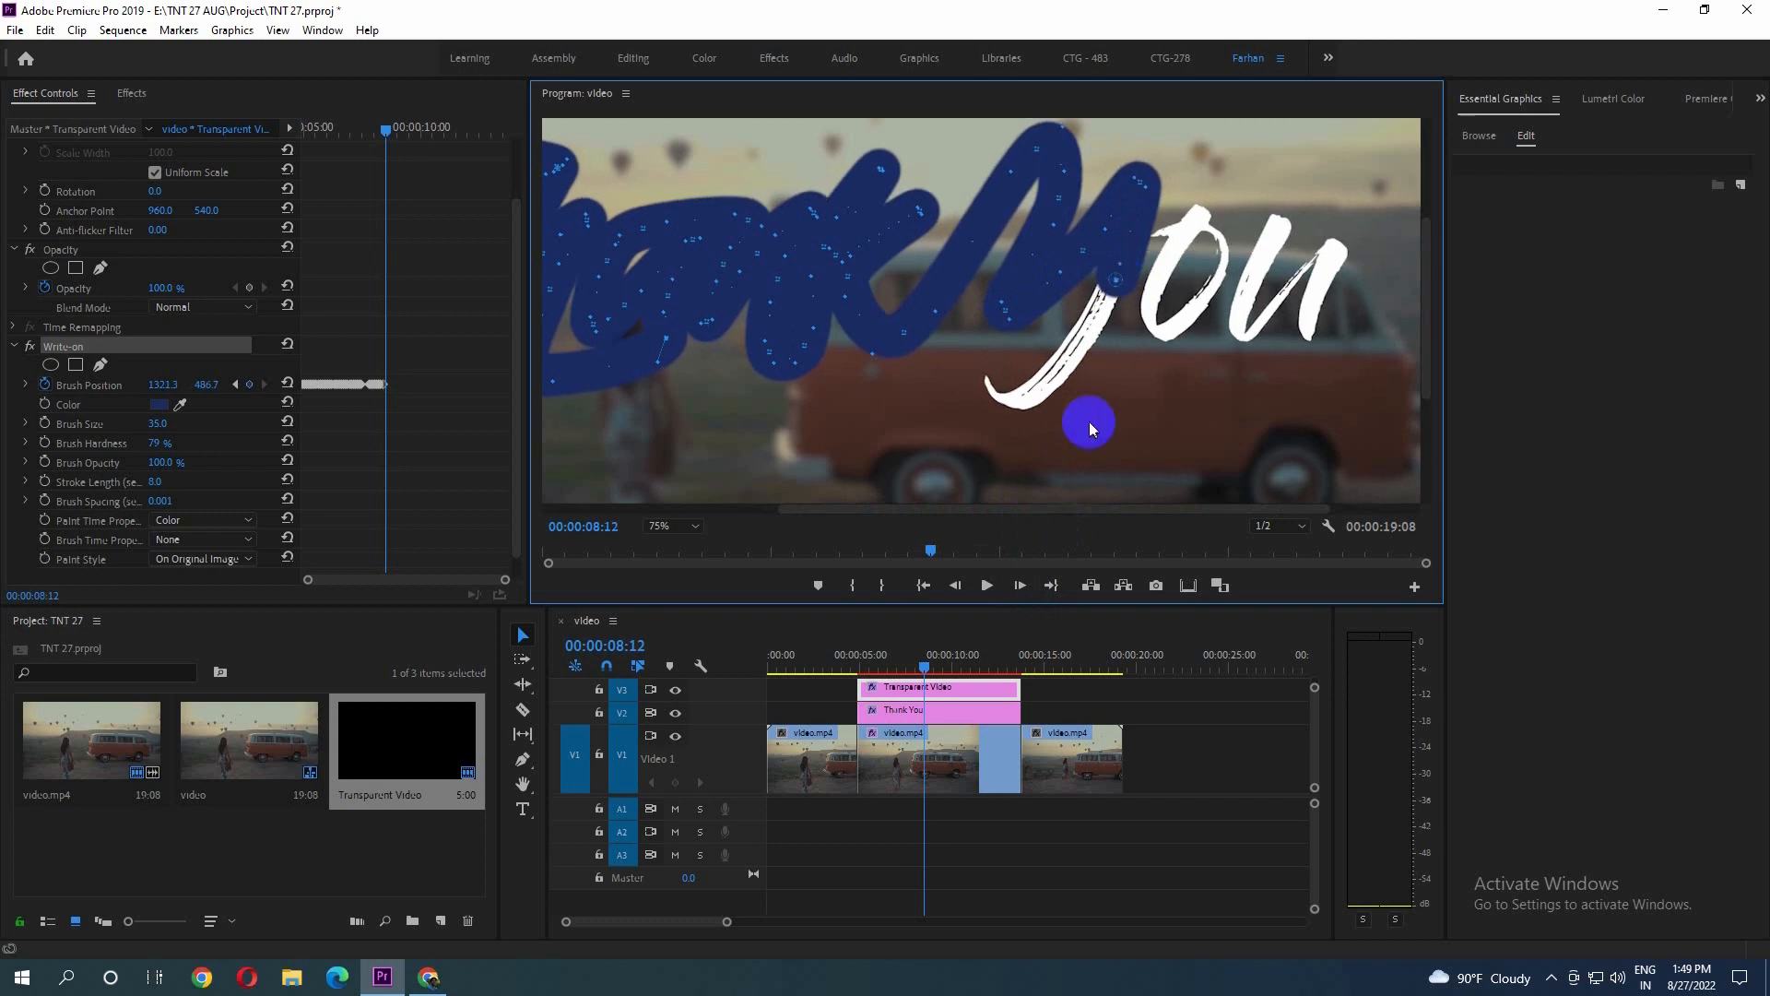
click(1020, 585)
click(1019, 585)
drag(1102, 312, 1072, 360)
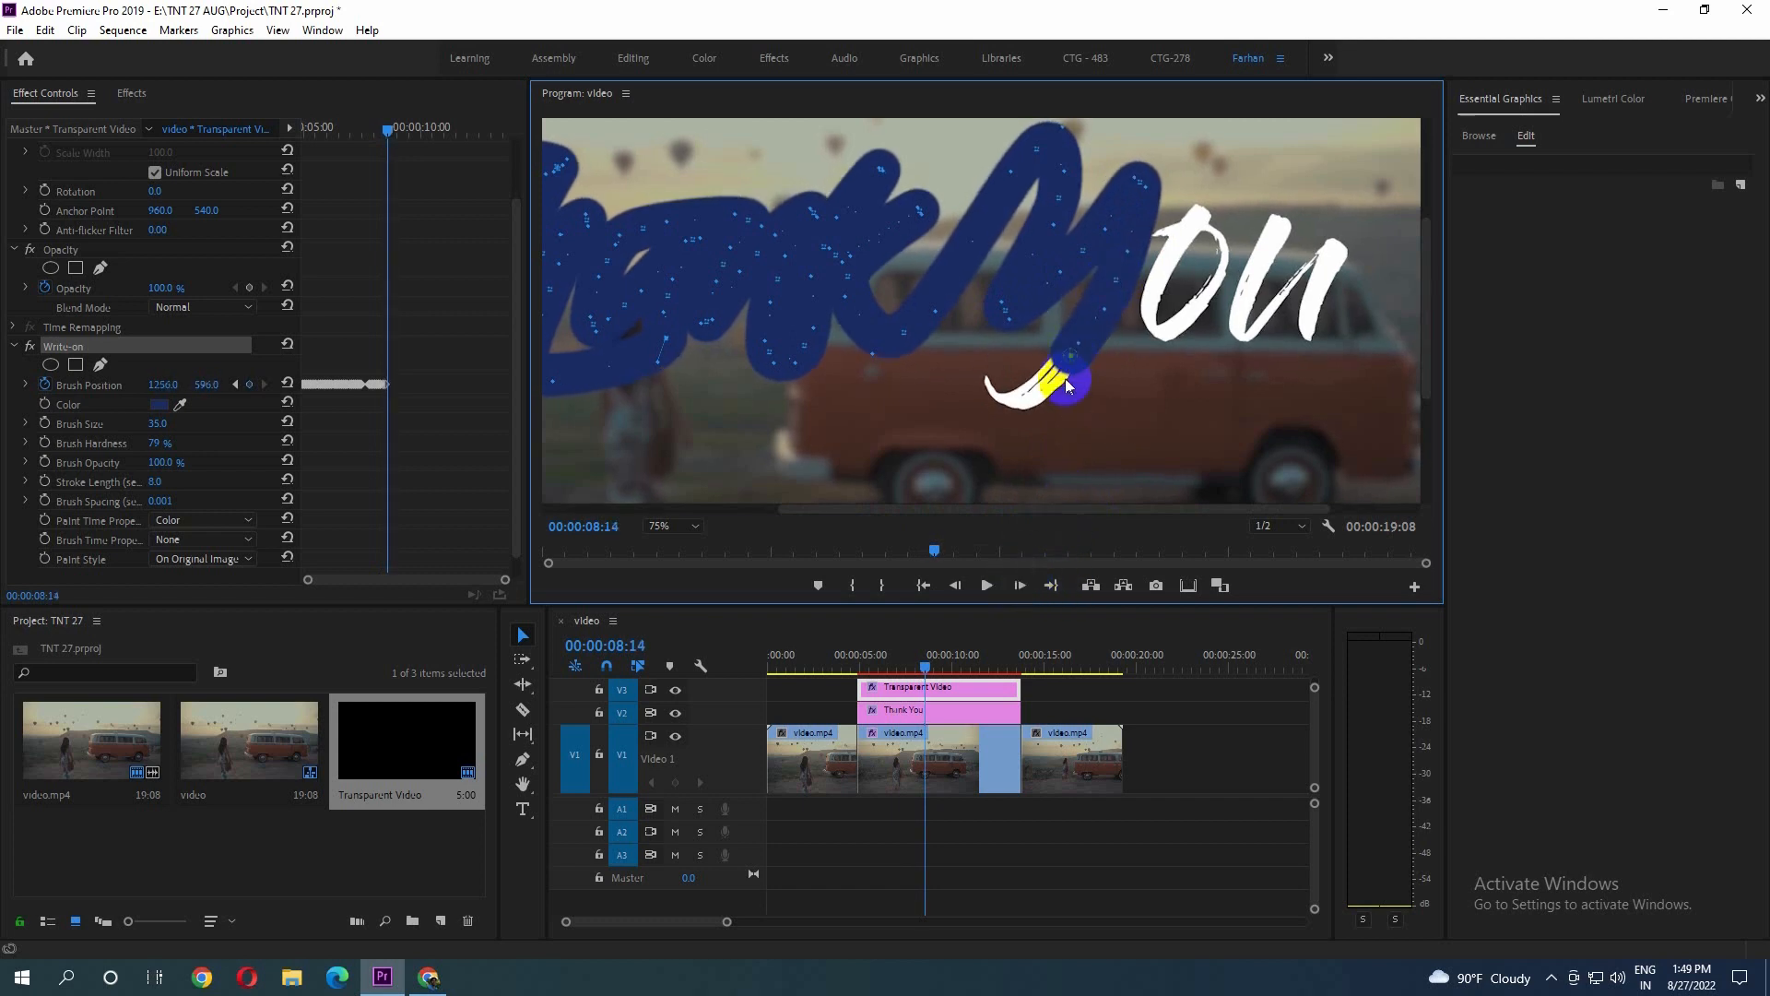
Keyframe the brush to the bottom of the Y's tail at 00:00:08:16 and to the tail's left end at 00:00:08:18
click(1017, 586)
click(1018, 586)
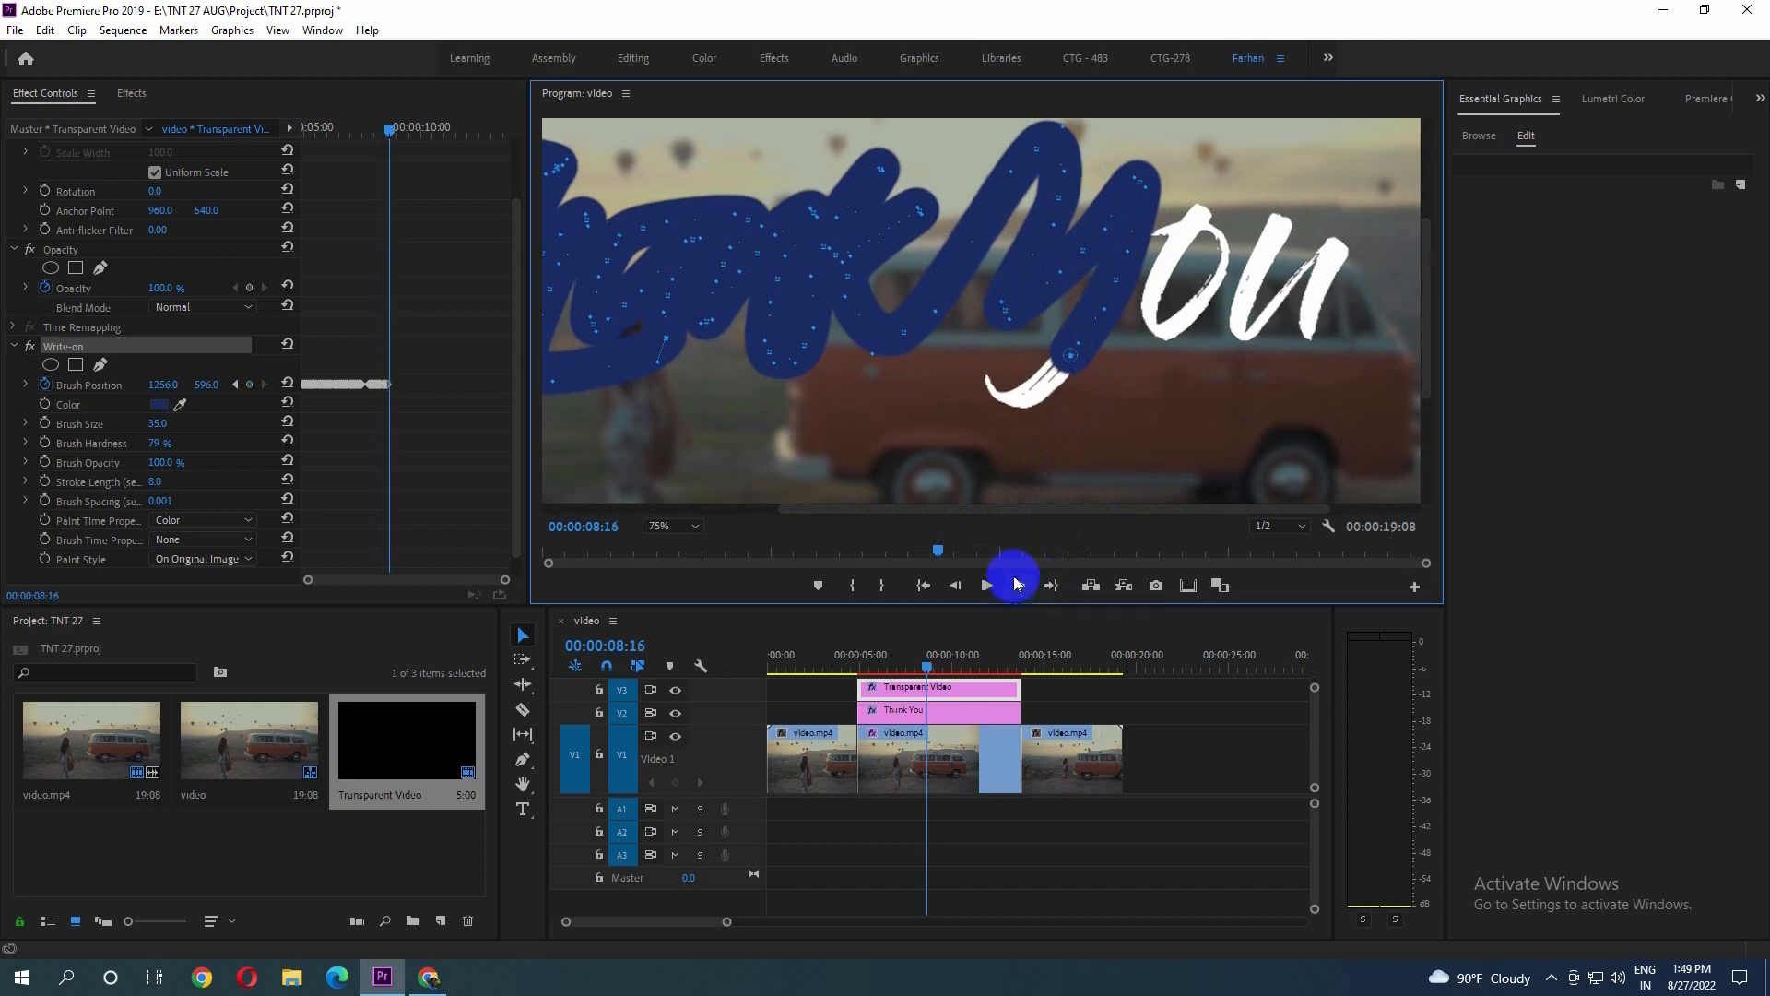
drag(1035, 375, 1026, 406)
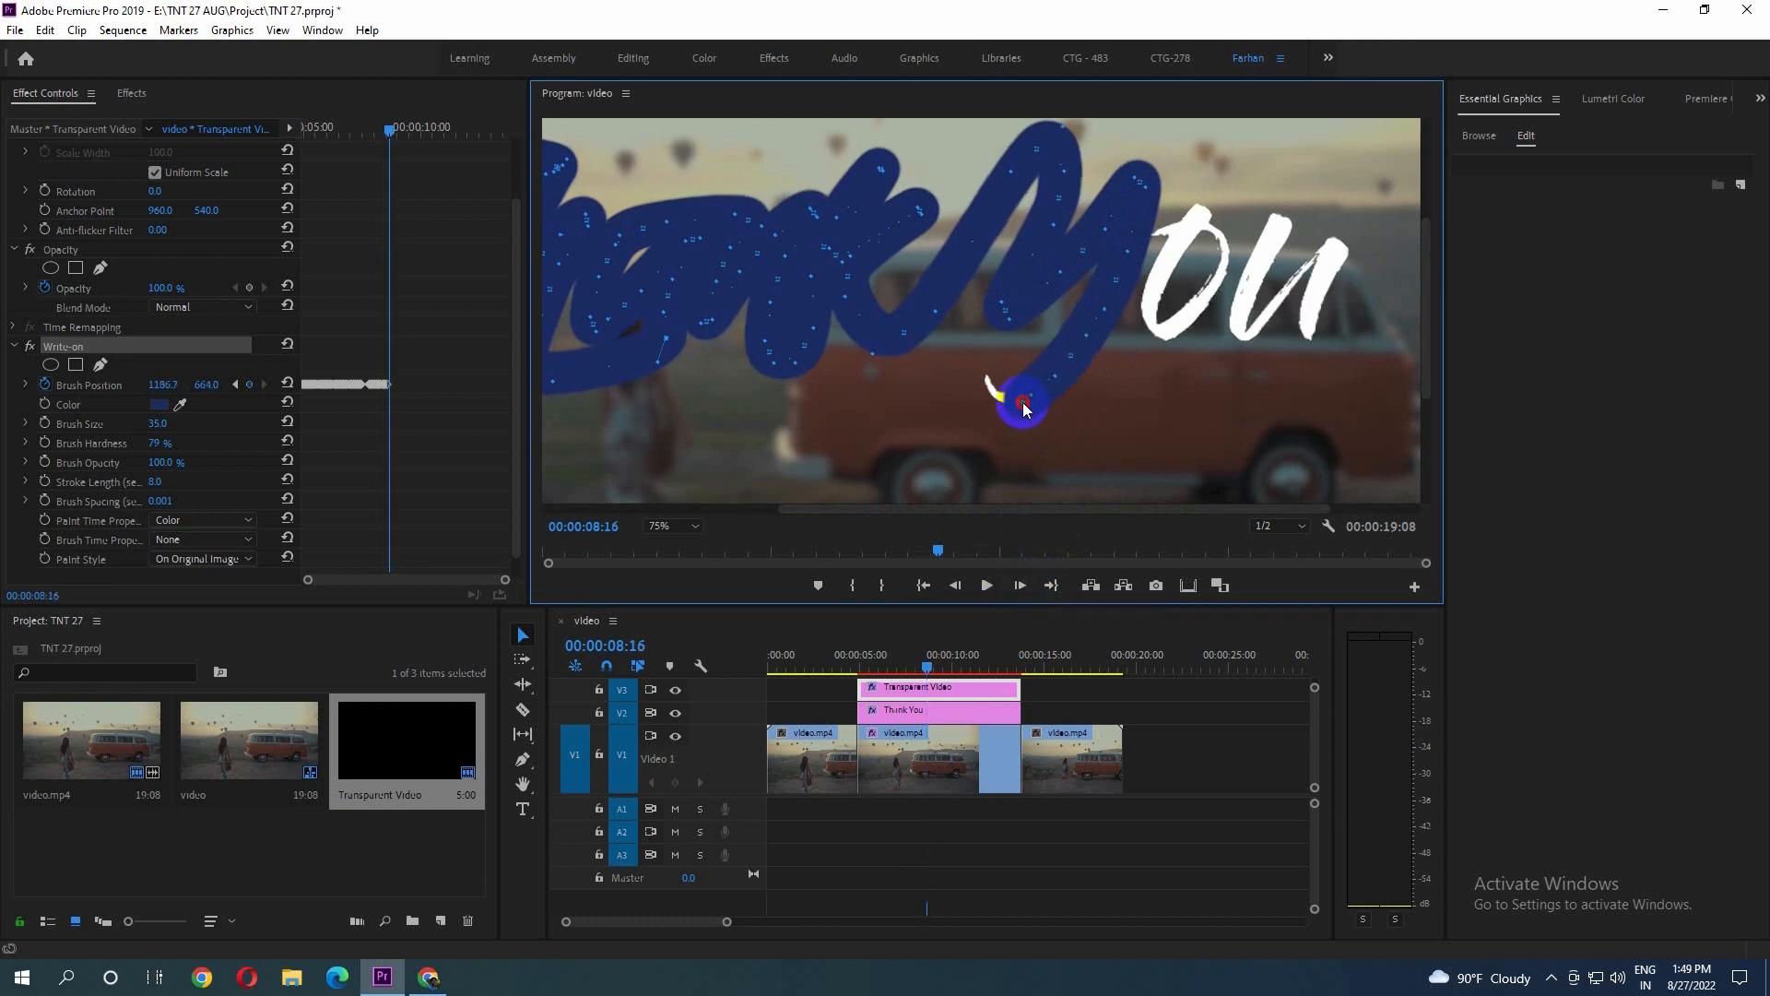
click(1020, 582)
click(1020, 586)
click(1020, 407)
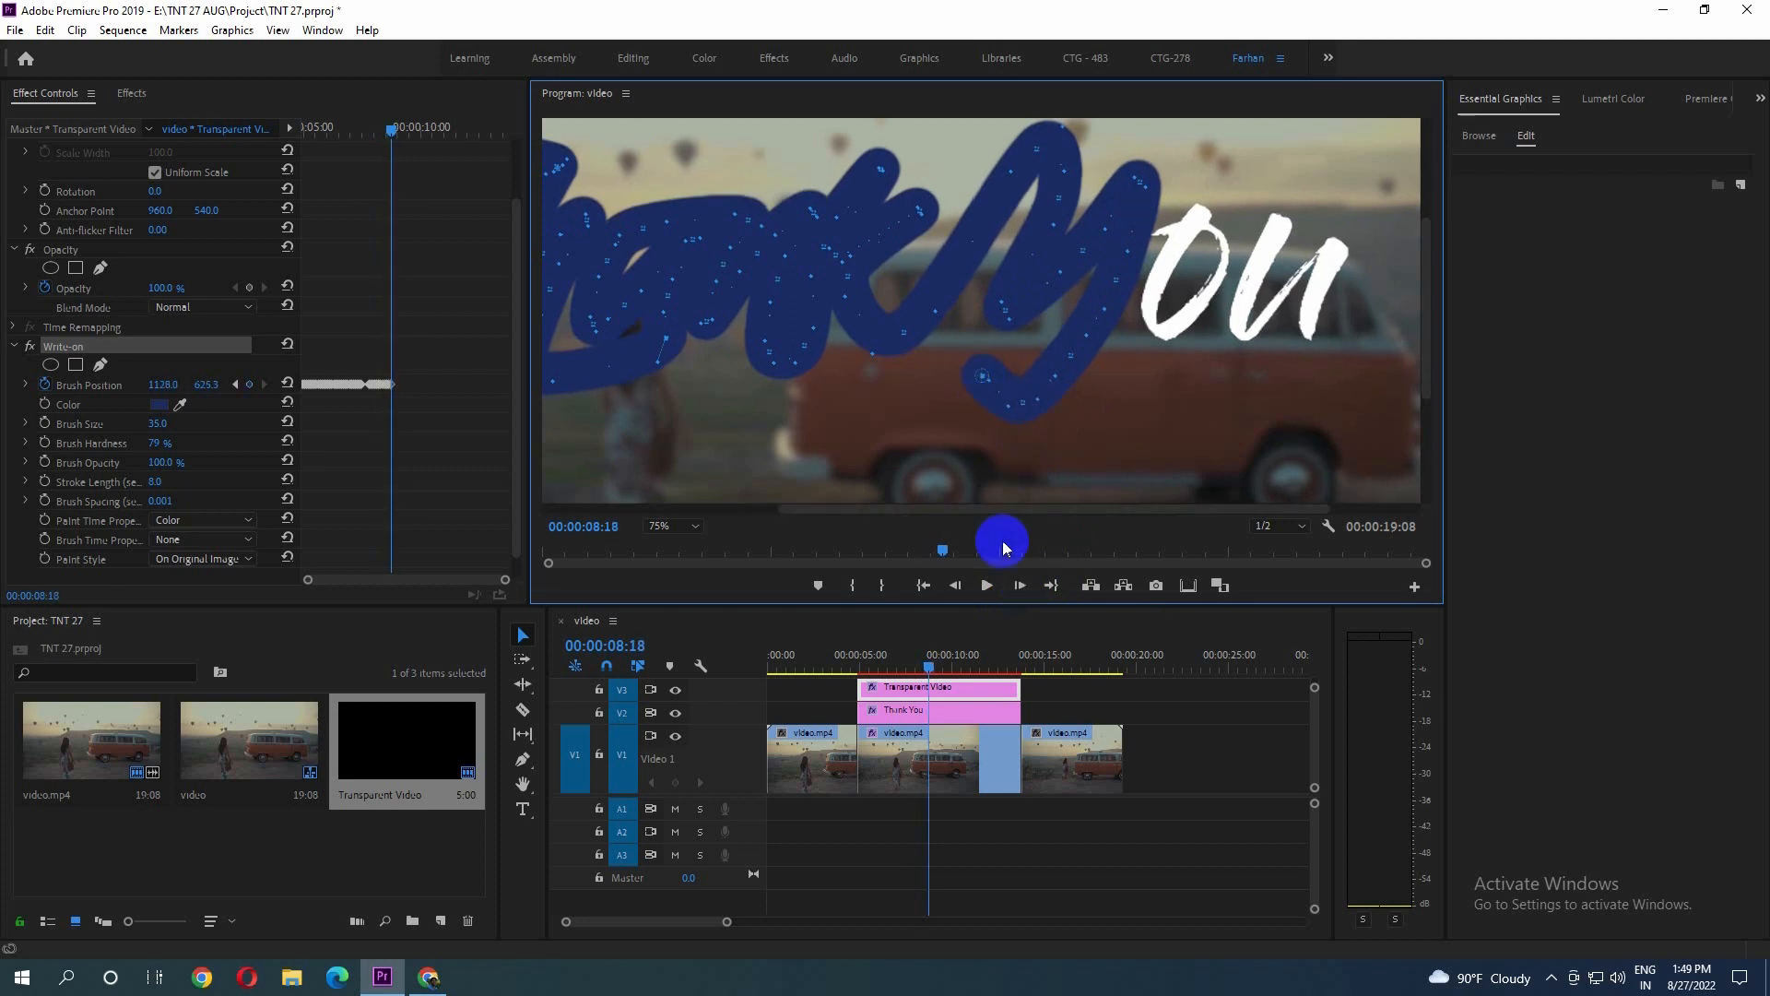
Keyframe the brush from the Y's tail back up to the upper-left edge of the o at 00:00:08:20
click(1019, 586)
click(1019, 585)
click(963, 421)
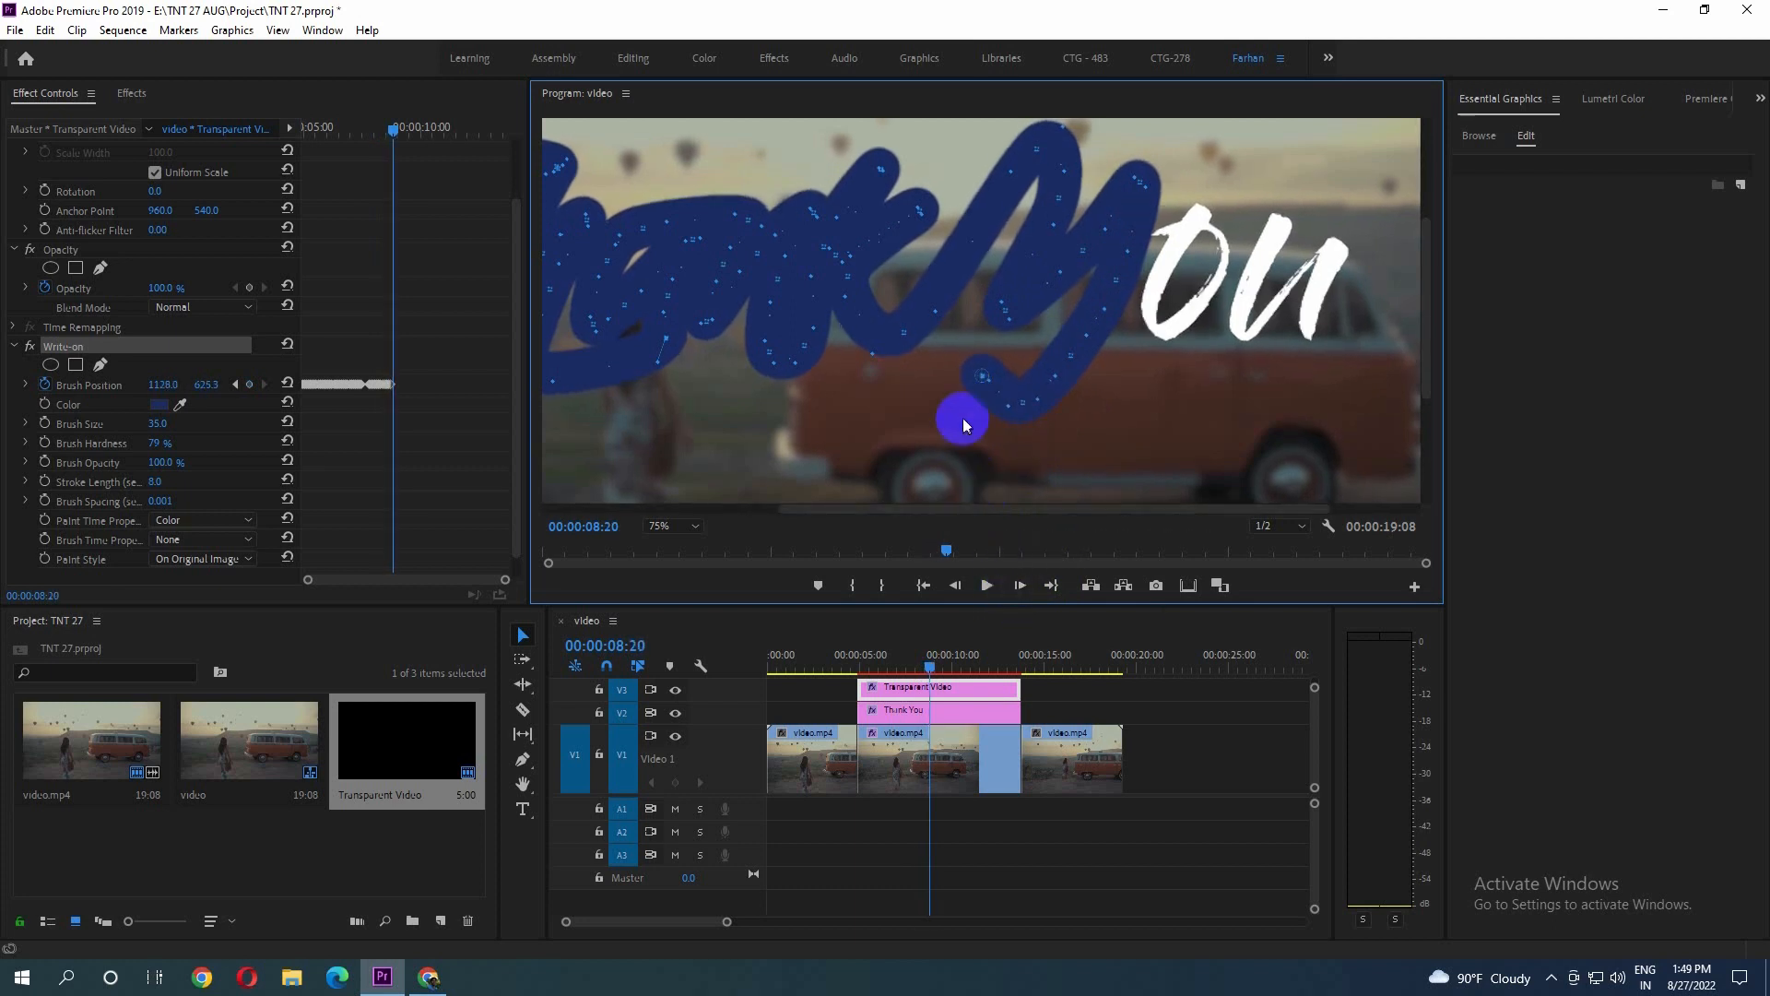
drag(1136, 268, 1155, 231)
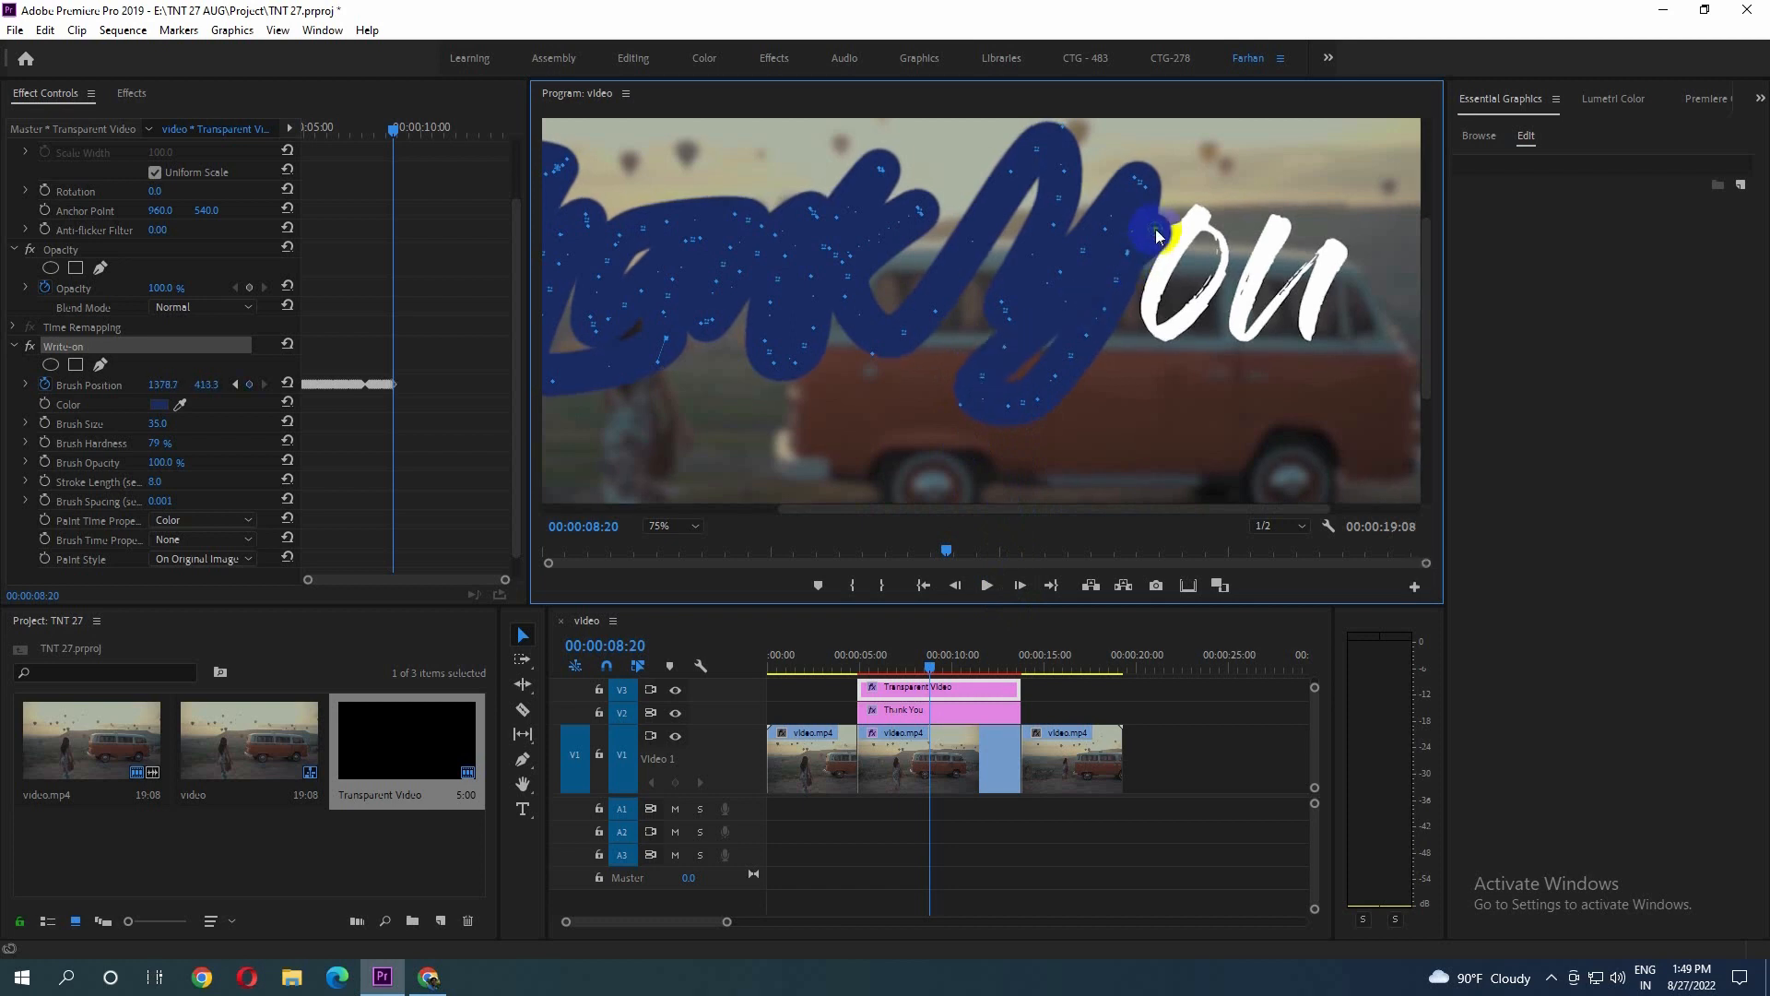
Keyframe the brush over the o's top at 00:00:08:22 and down its right side at 00:00:09:00
click(1019, 587)
click(1019, 587)
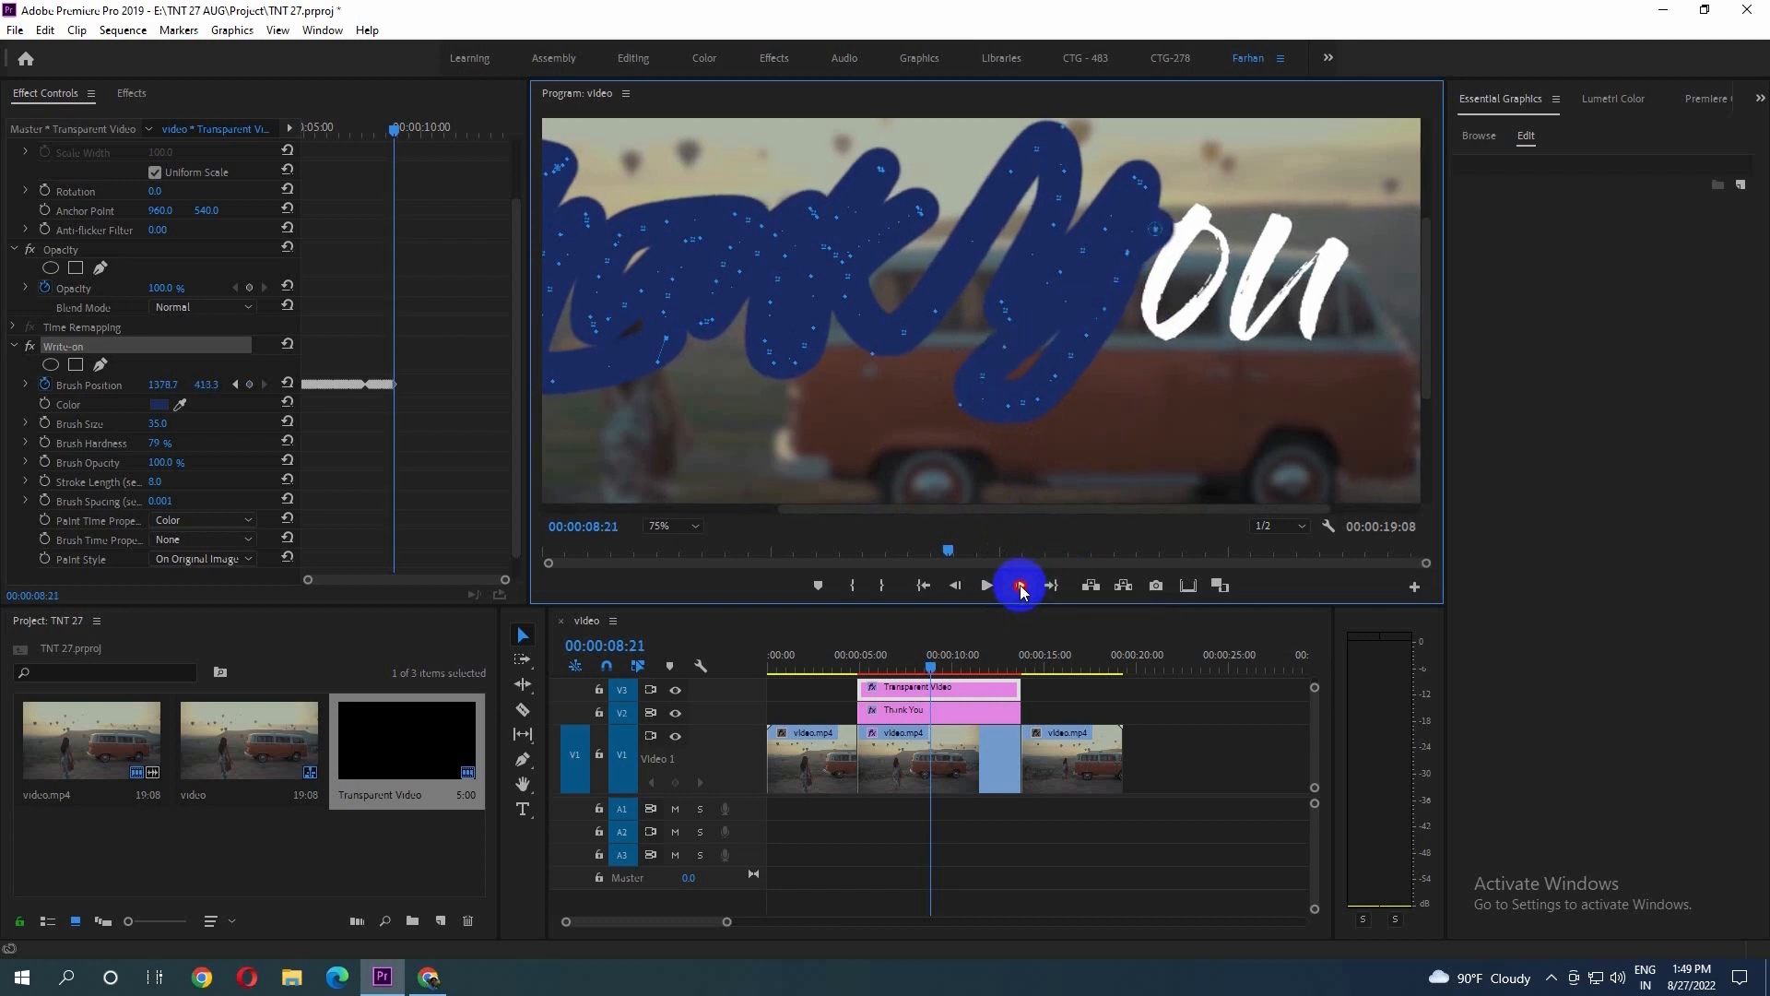
drag(1158, 236, 1193, 225)
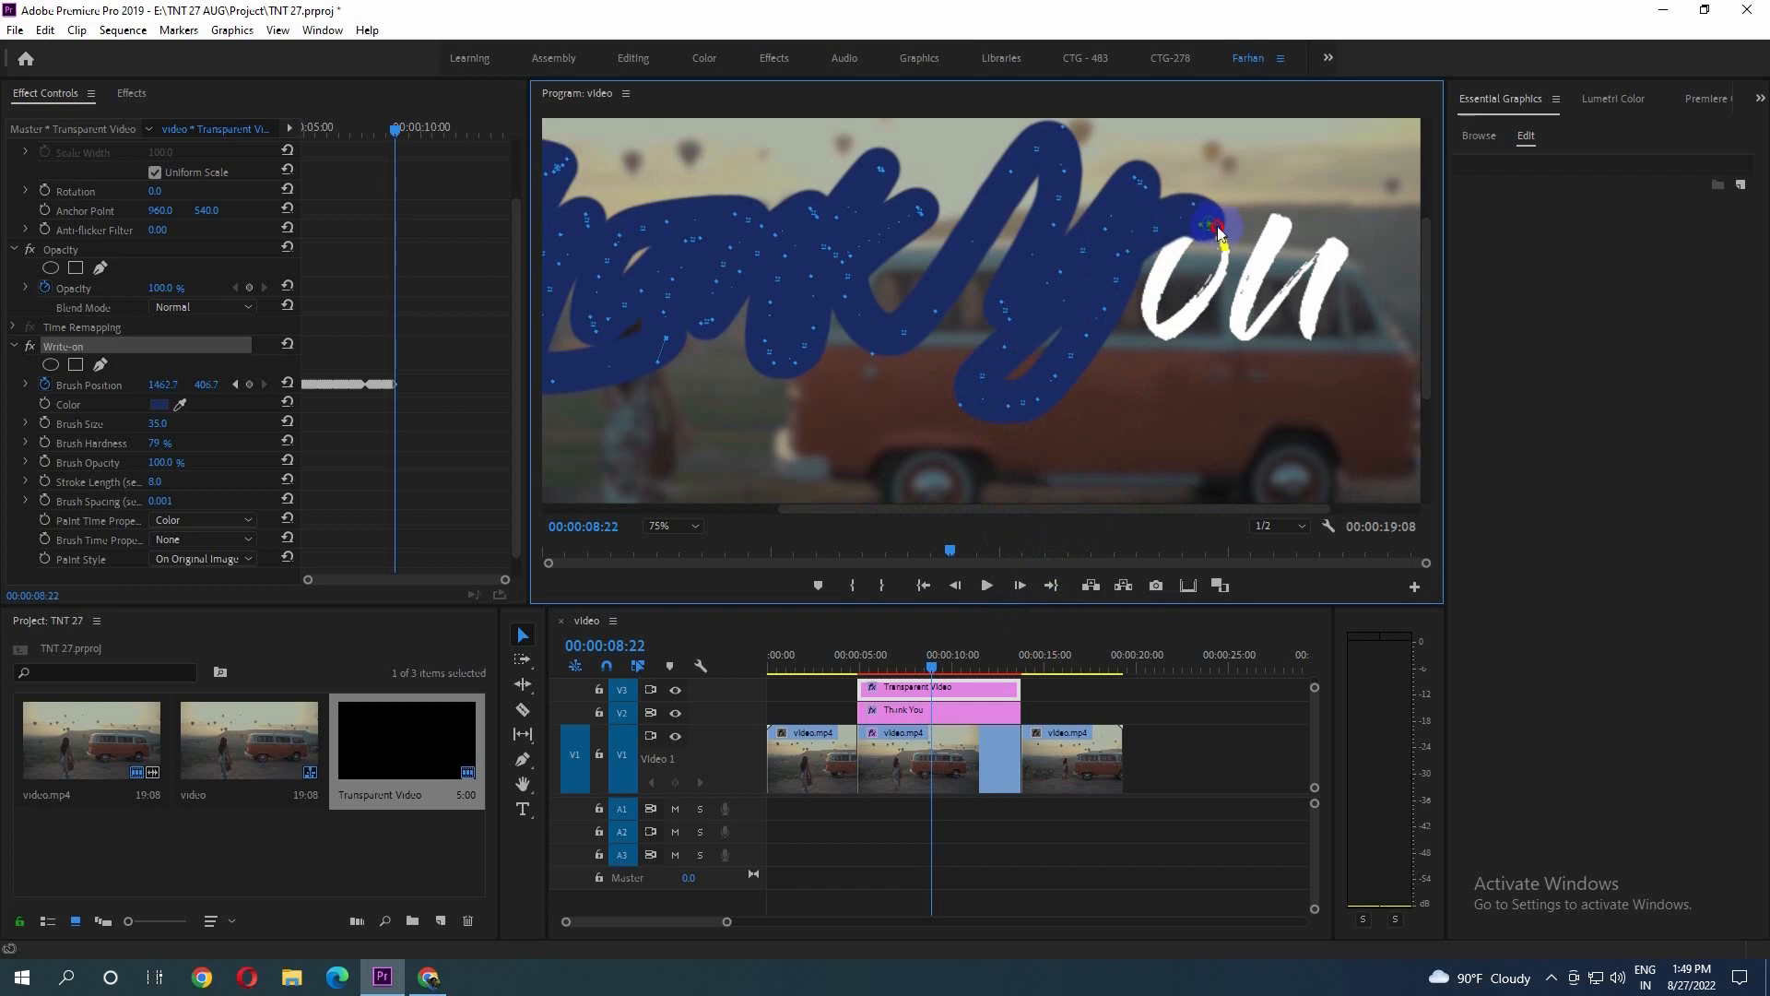
click(1020, 586)
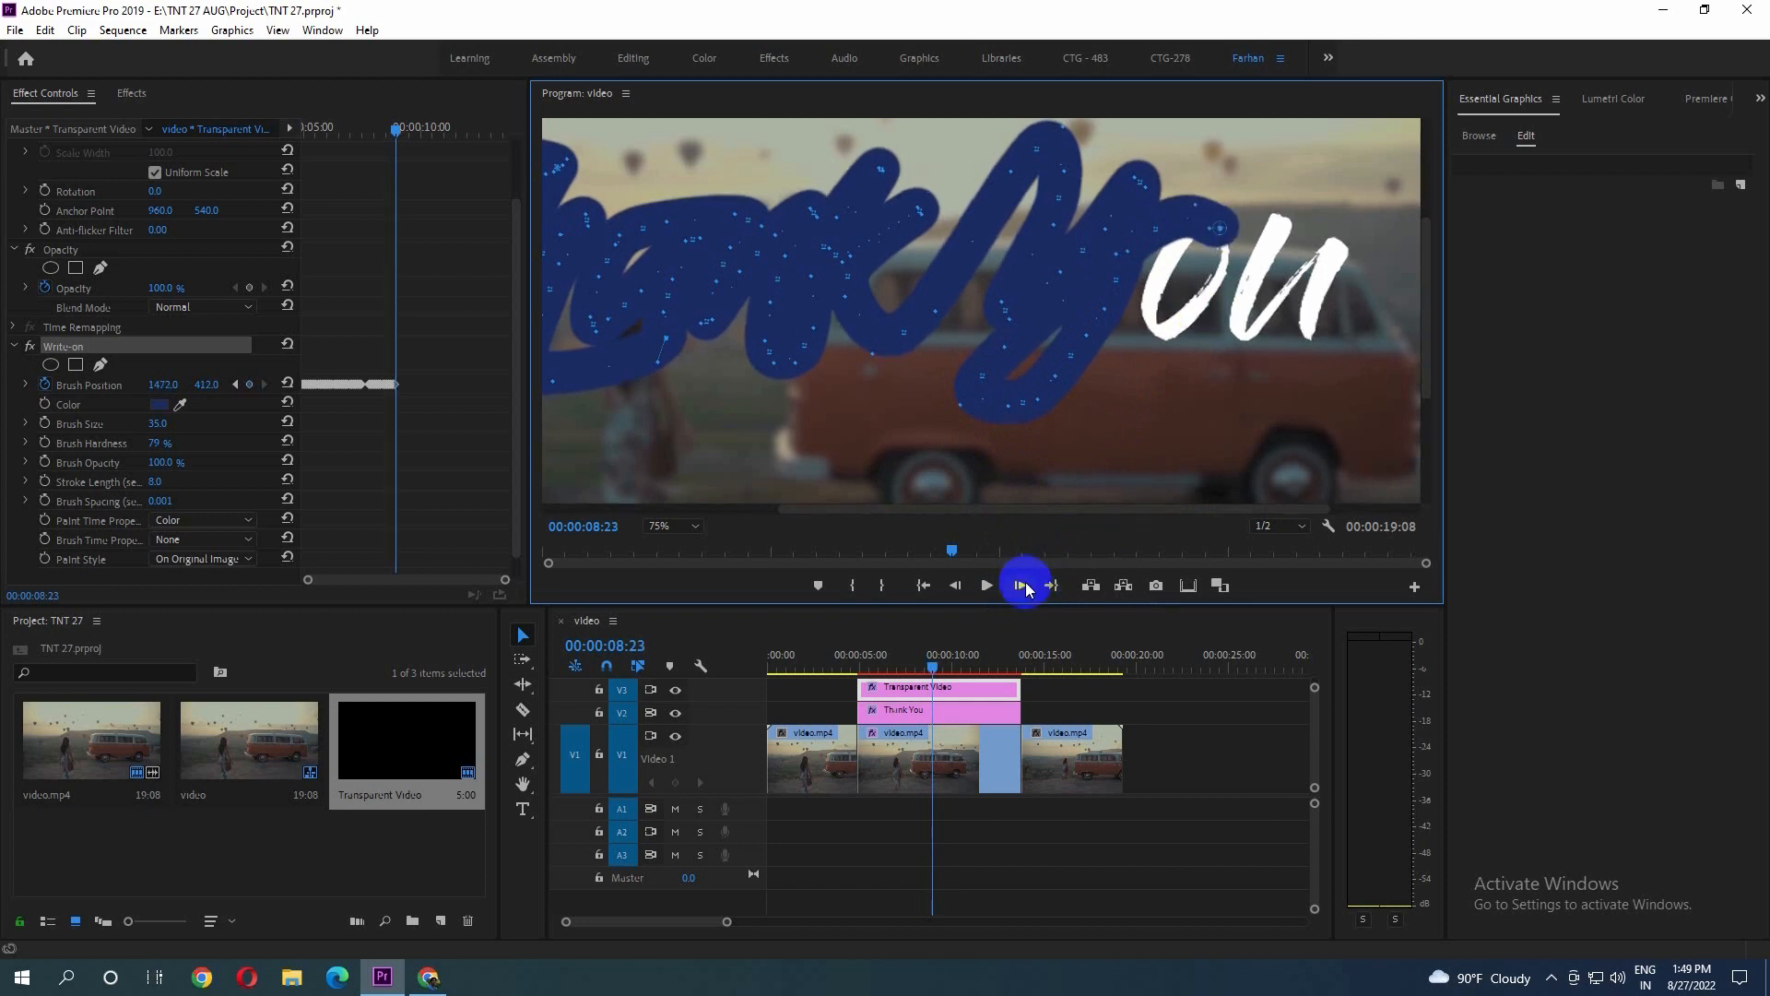
drag(1225, 230, 1209, 307)
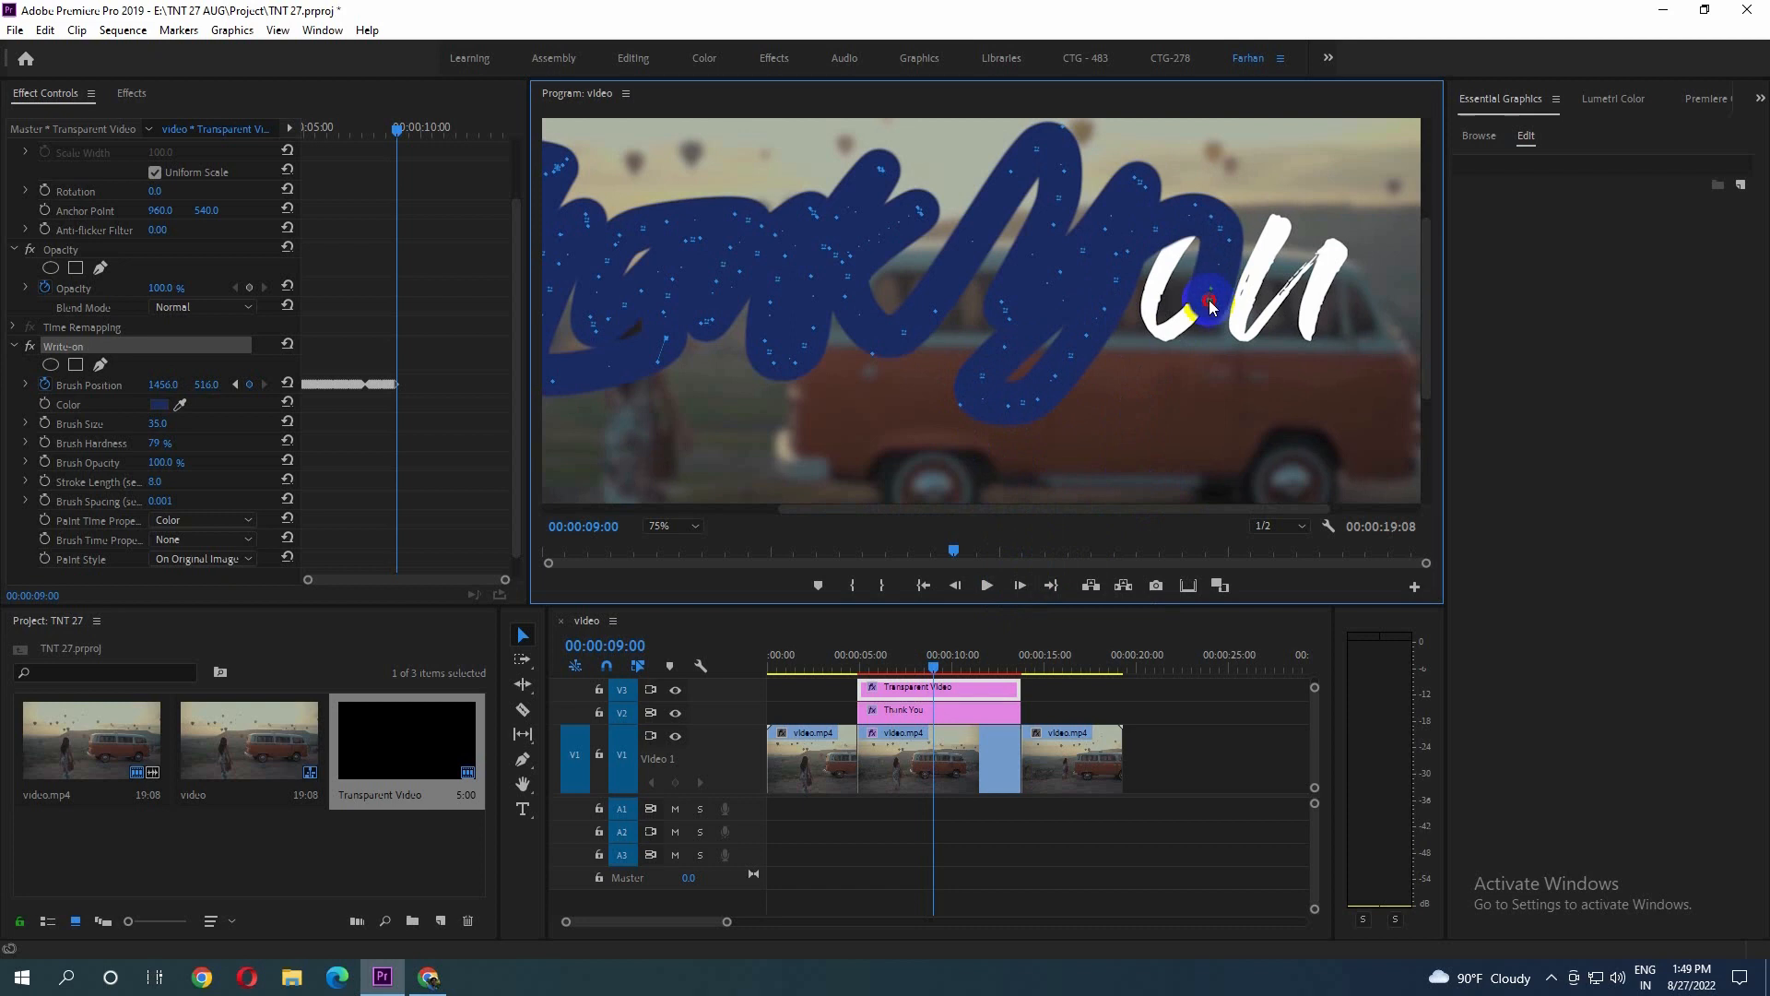
Keyframe the brush around the o's bottom at 00:00:09:02 and back up its left side to the top at 00:00:09:04
double_click(1020, 585)
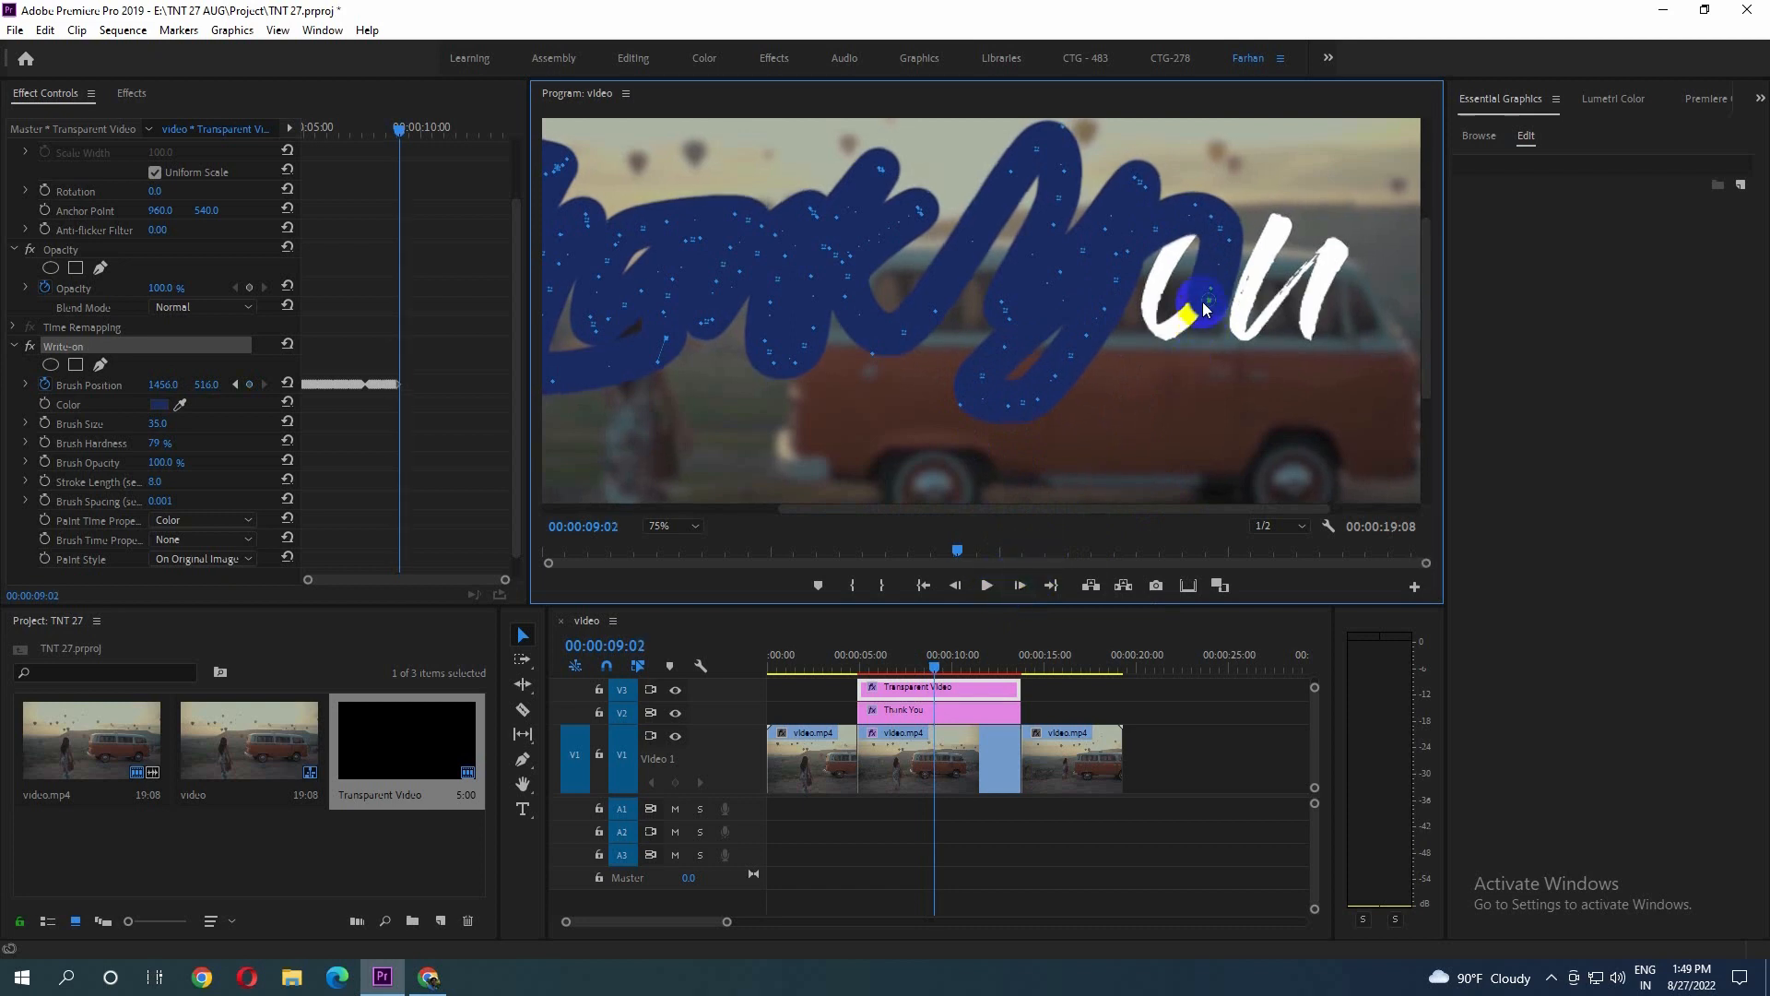
double_click(1018, 587)
drag(1147, 324, 1186, 232)
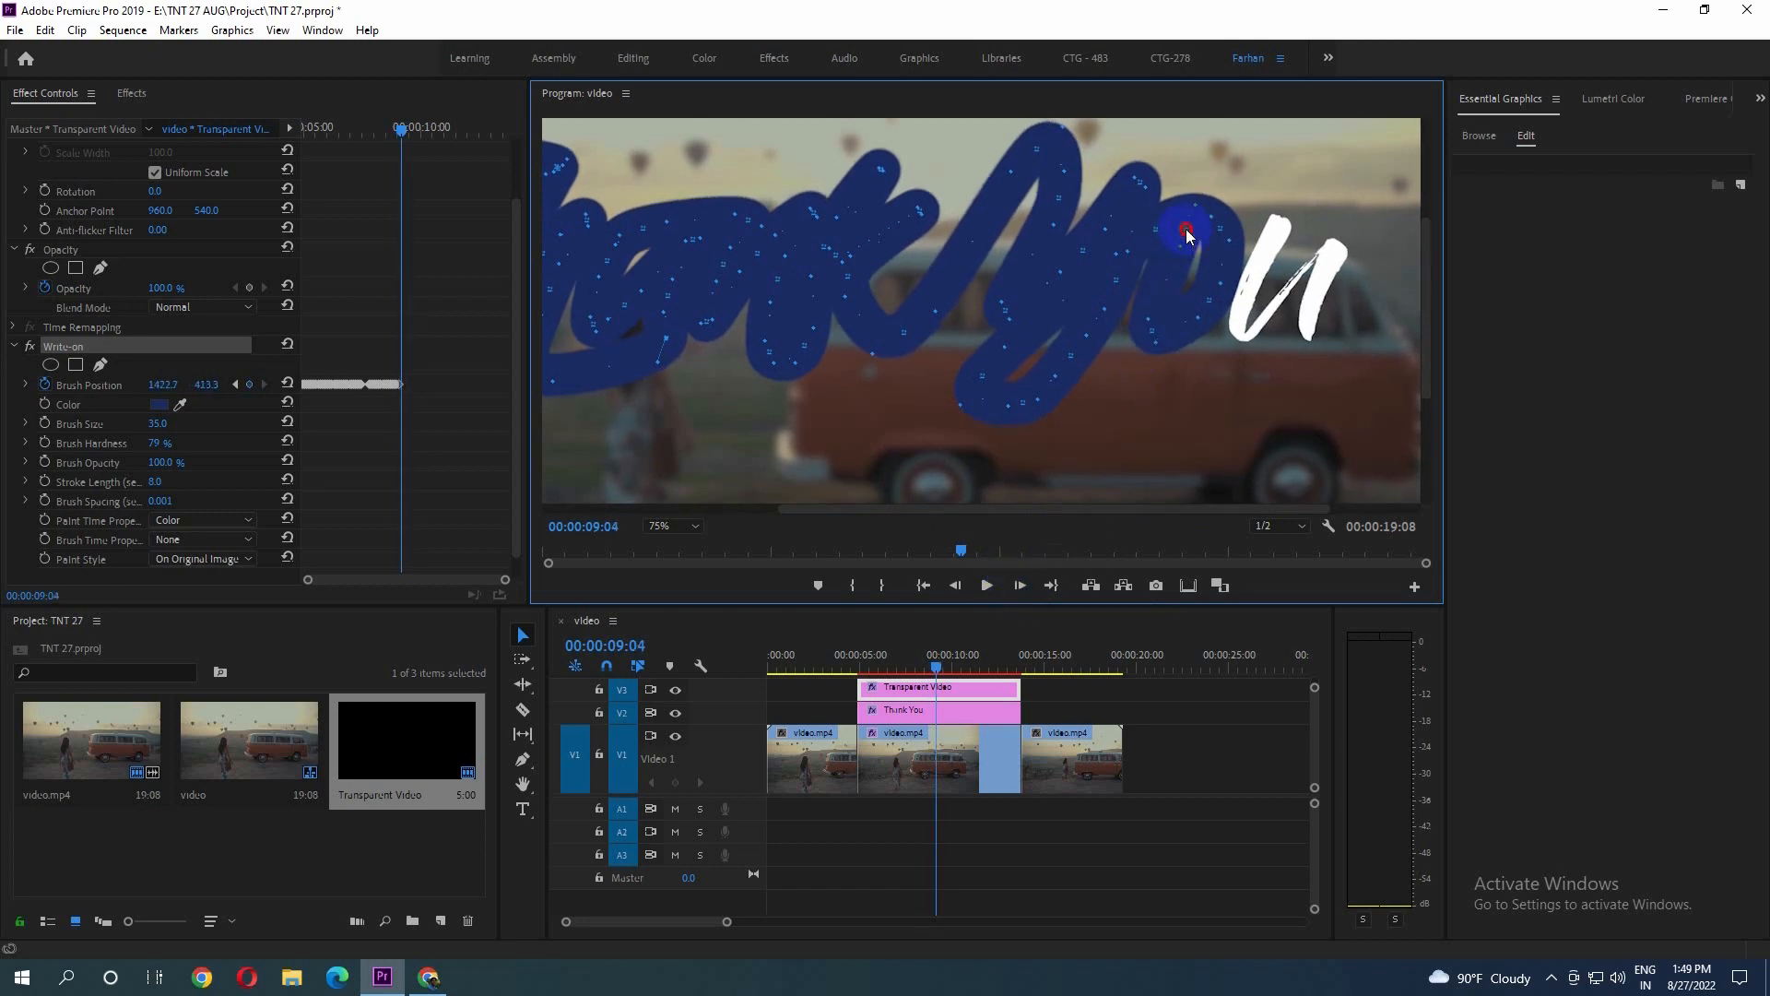
Keyframe the brush to the u's upper-left tip at 00:00:09:06 and down its left leg to the foot, ending at 00:00:09:12
double_click(1040, 564)
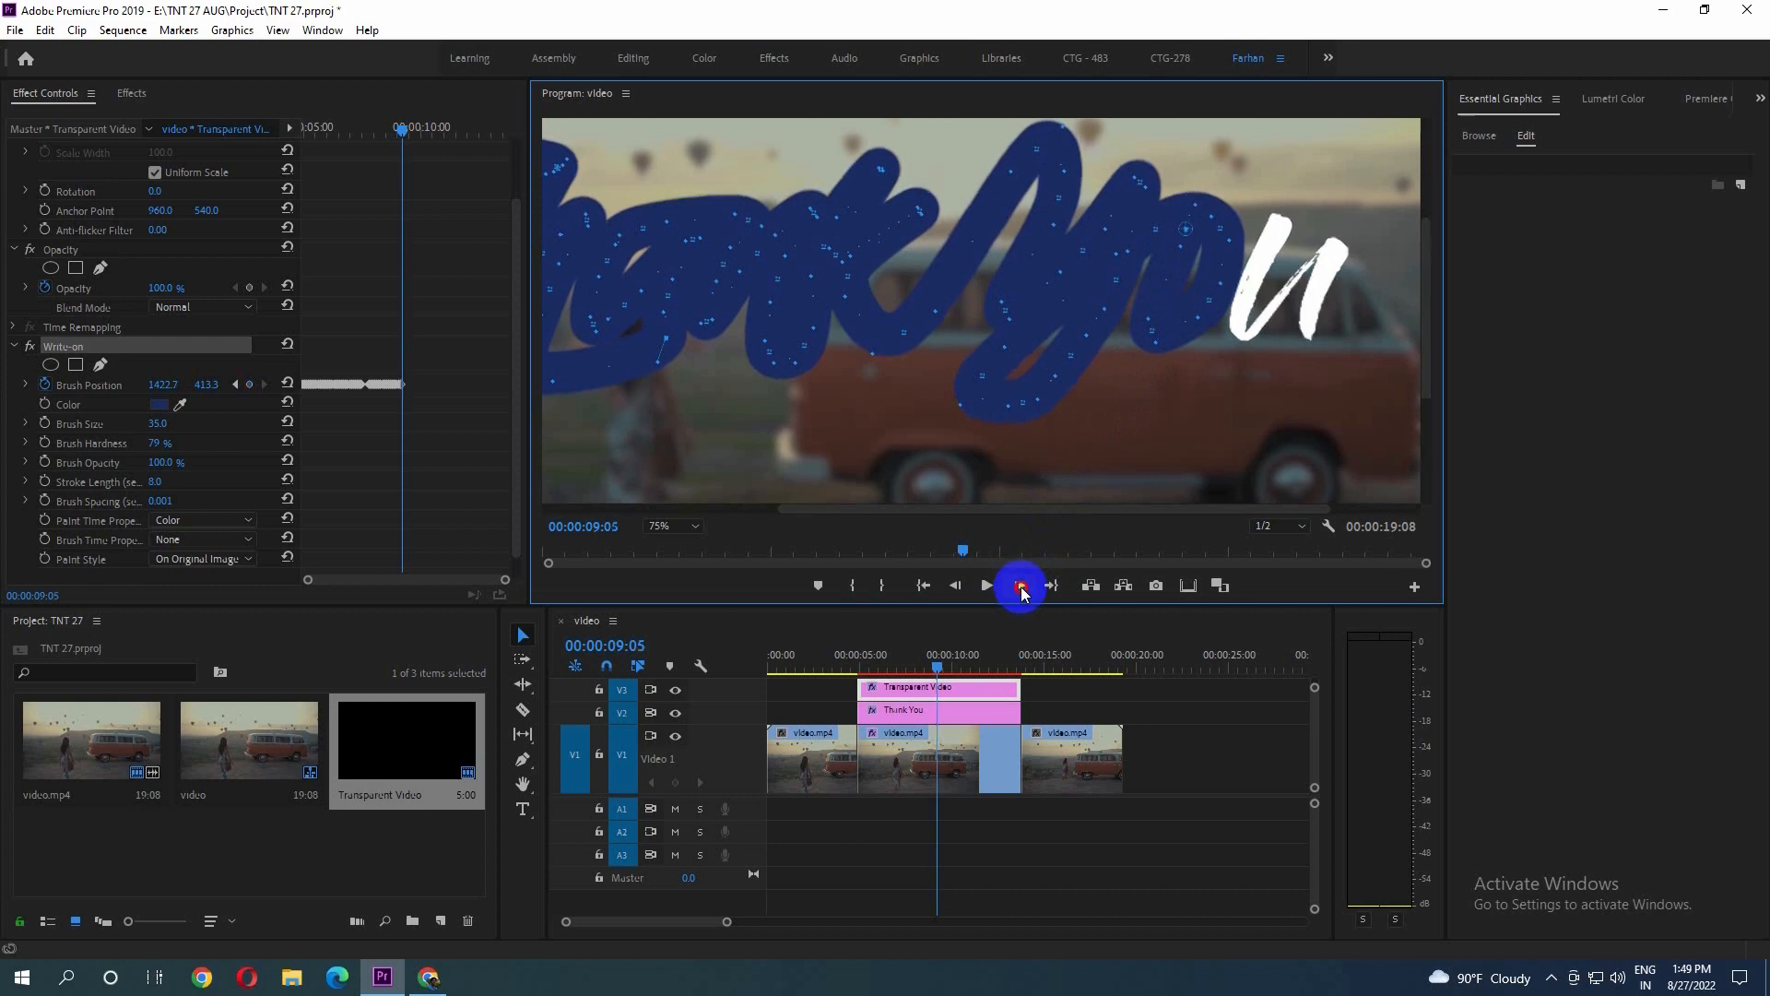
drag(1183, 230, 1292, 197)
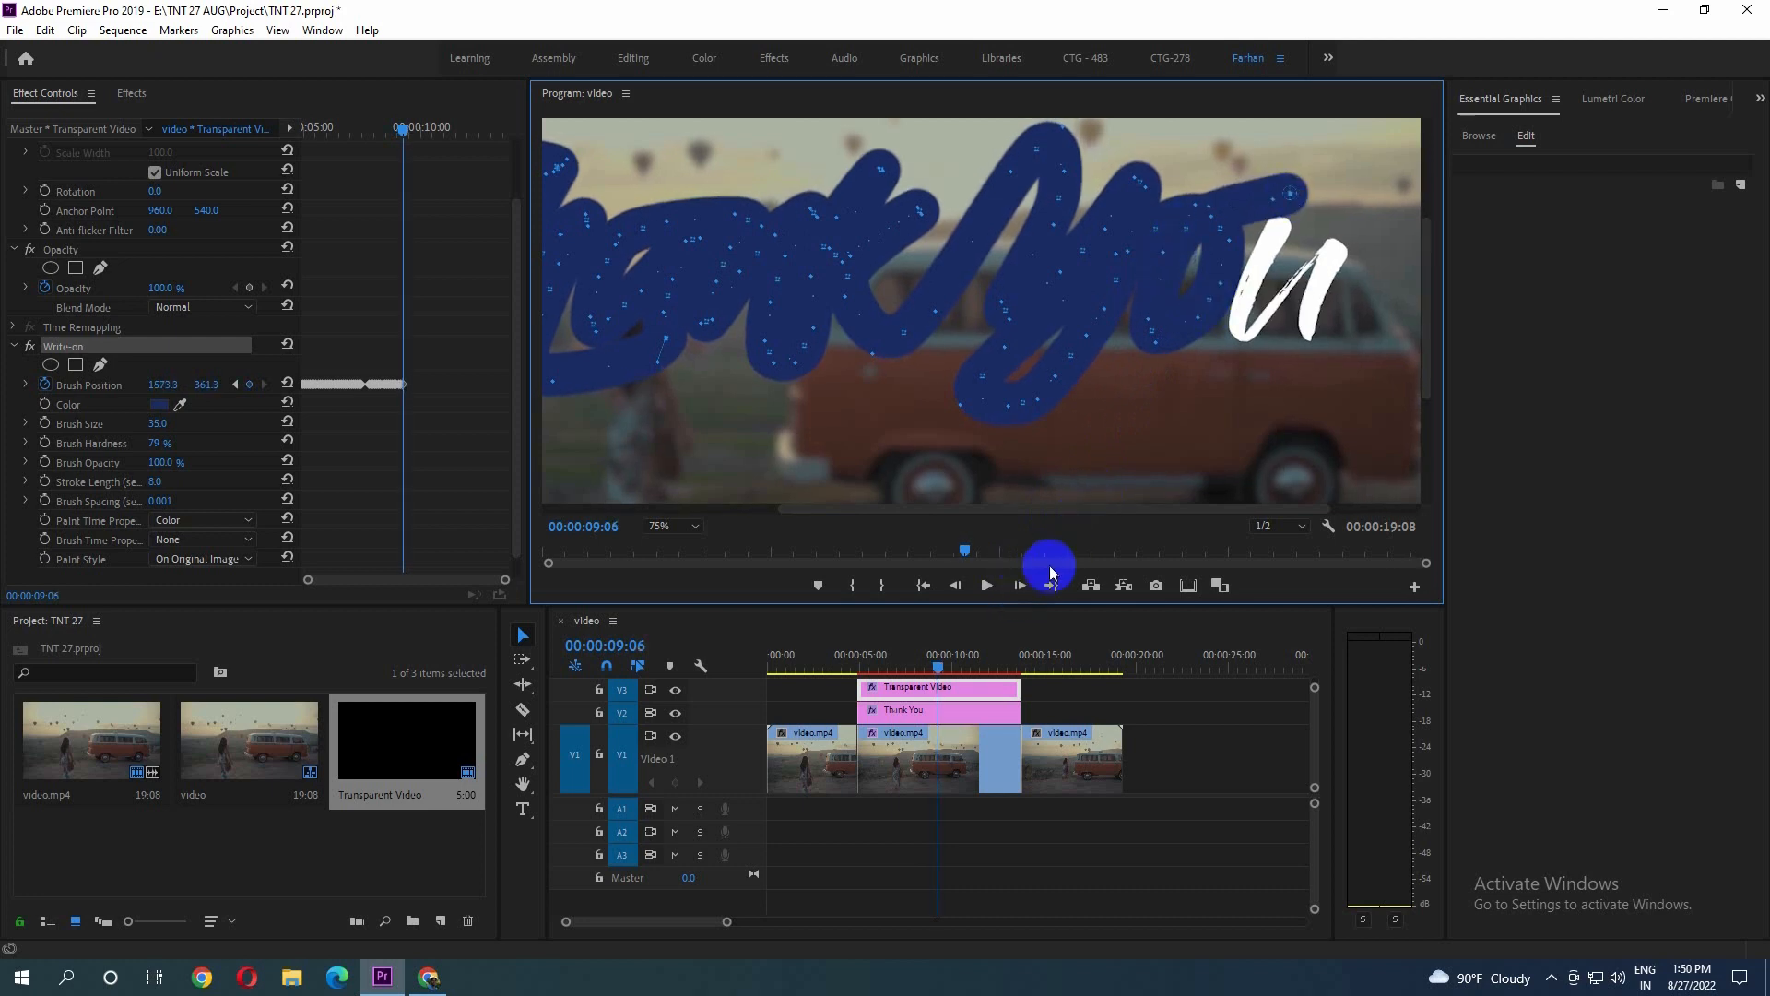
double_click(1021, 588)
drag(1288, 202, 1269, 266)
click(1019, 586)
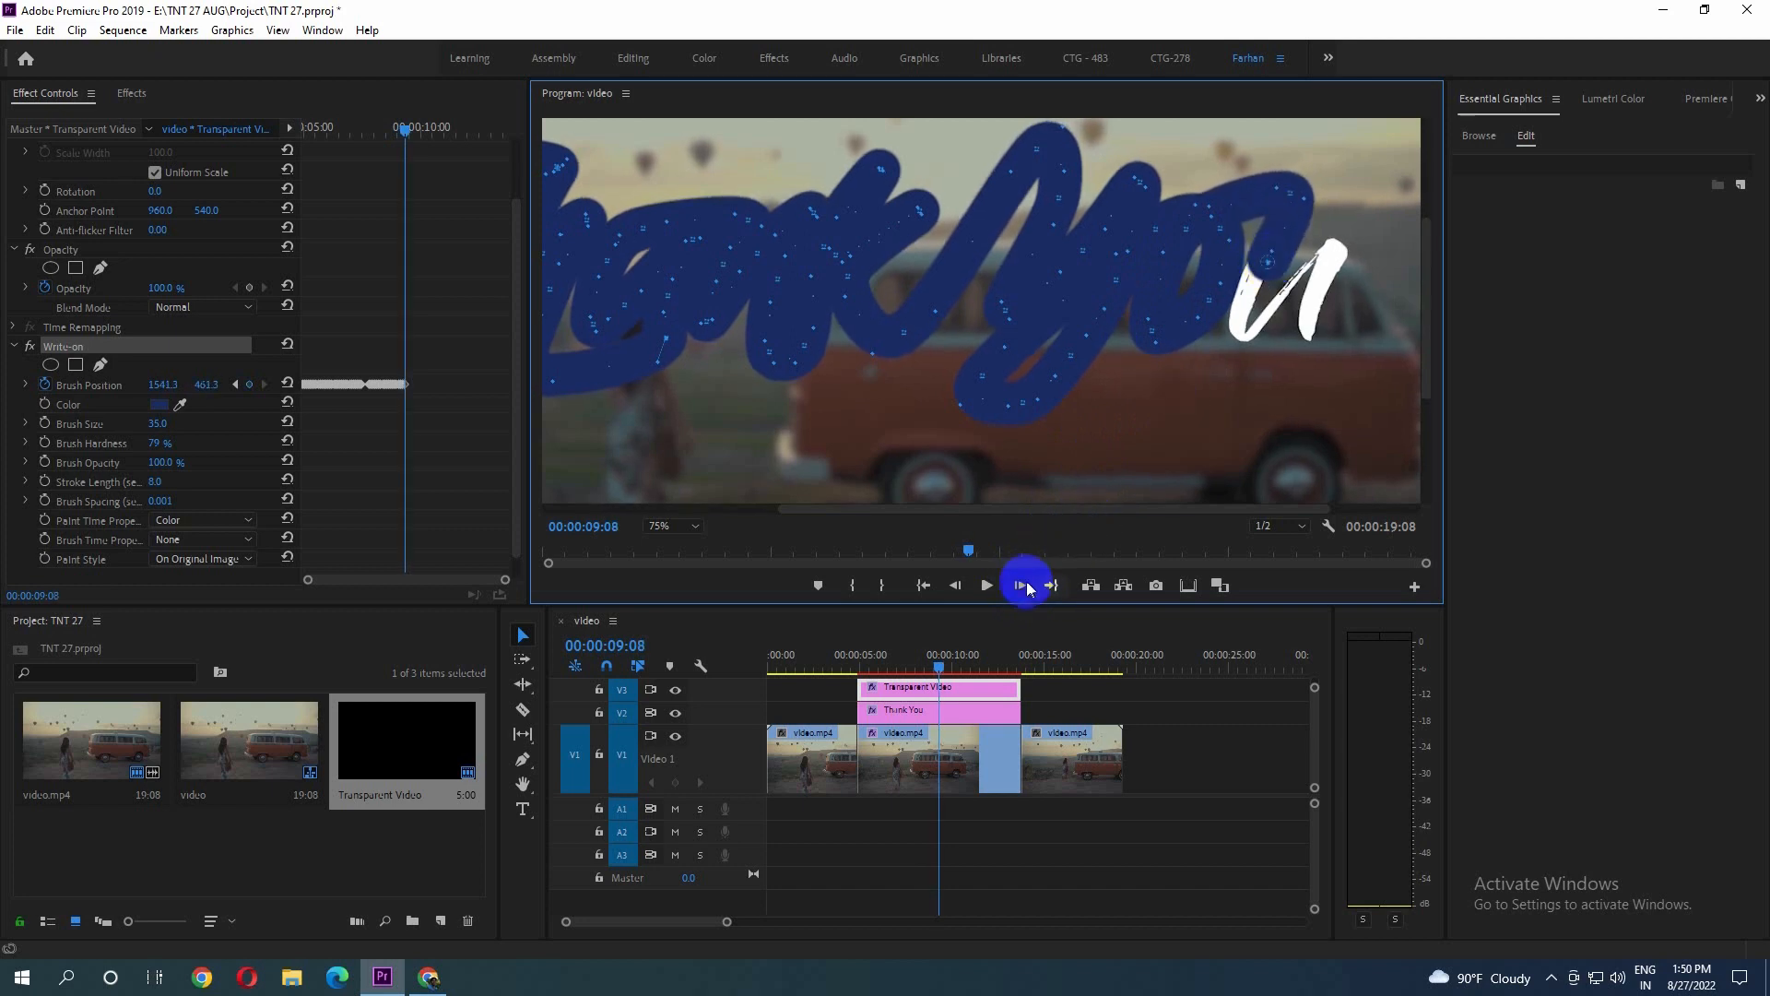
click(1020, 587)
drag(1253, 290, 1242, 321)
click(1021, 585)
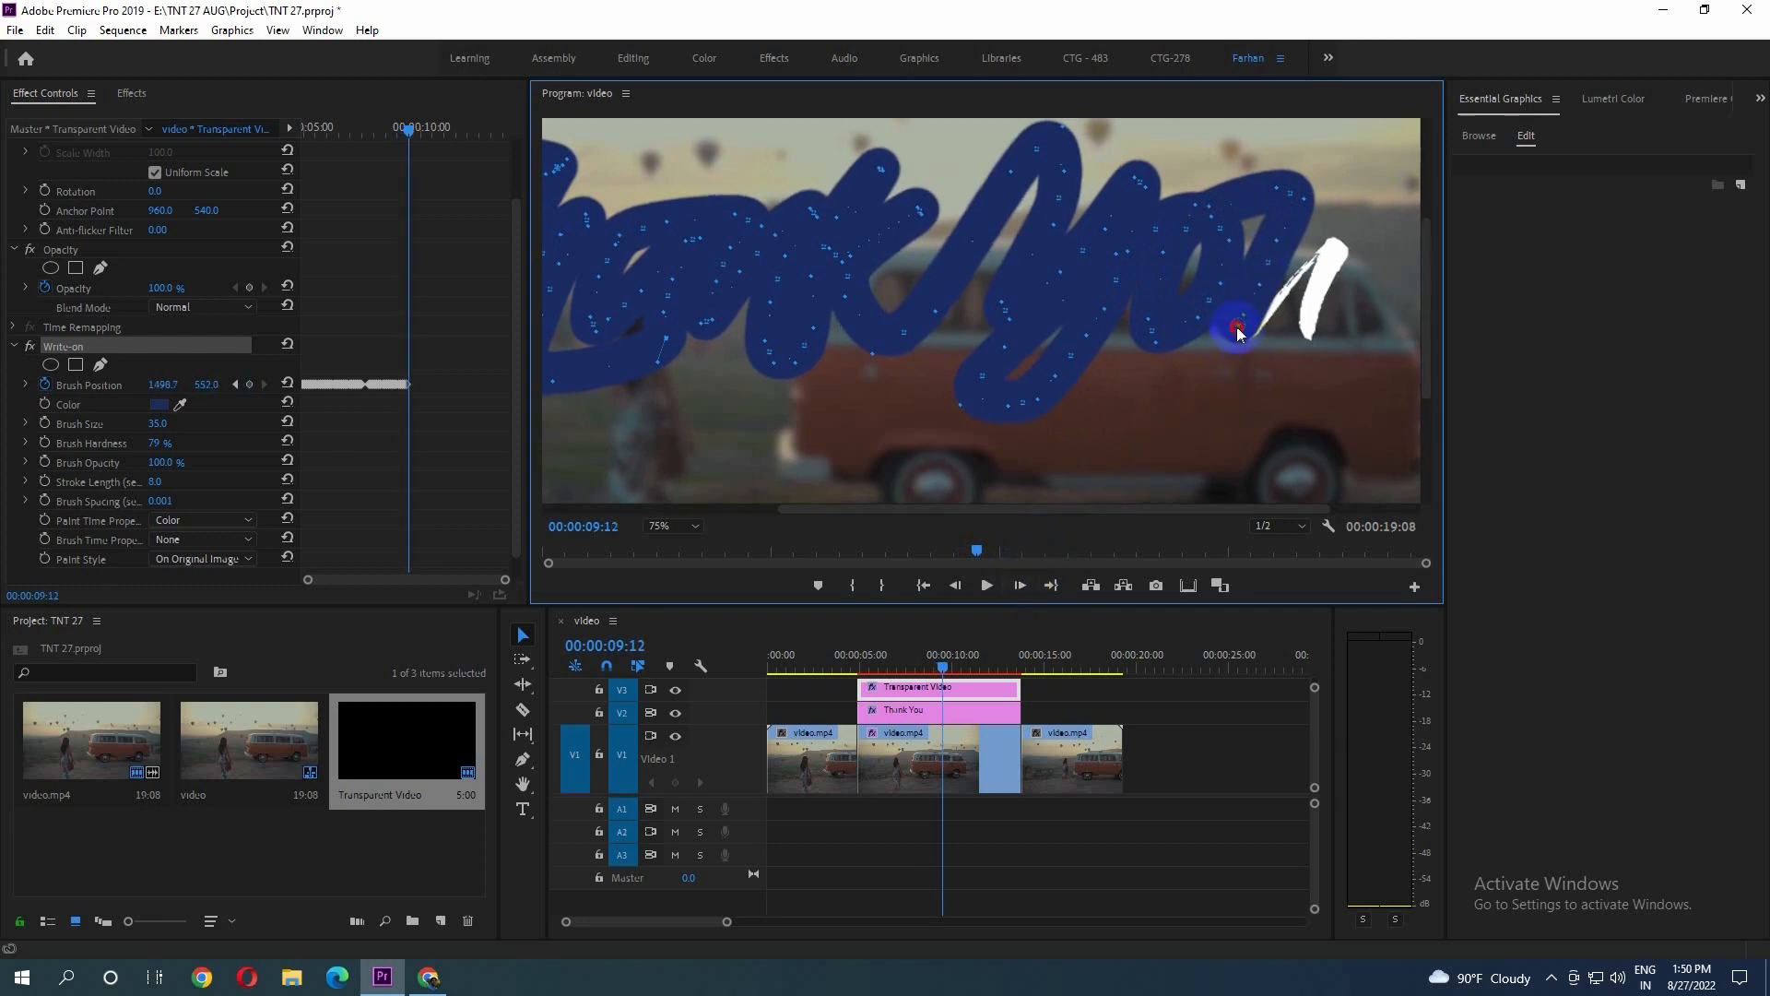
Keyframe the brush to the top of the u's right leg at 00:00:09:14 and down to its foot at 00:00:09:16
click(1019, 586)
click(1019, 586)
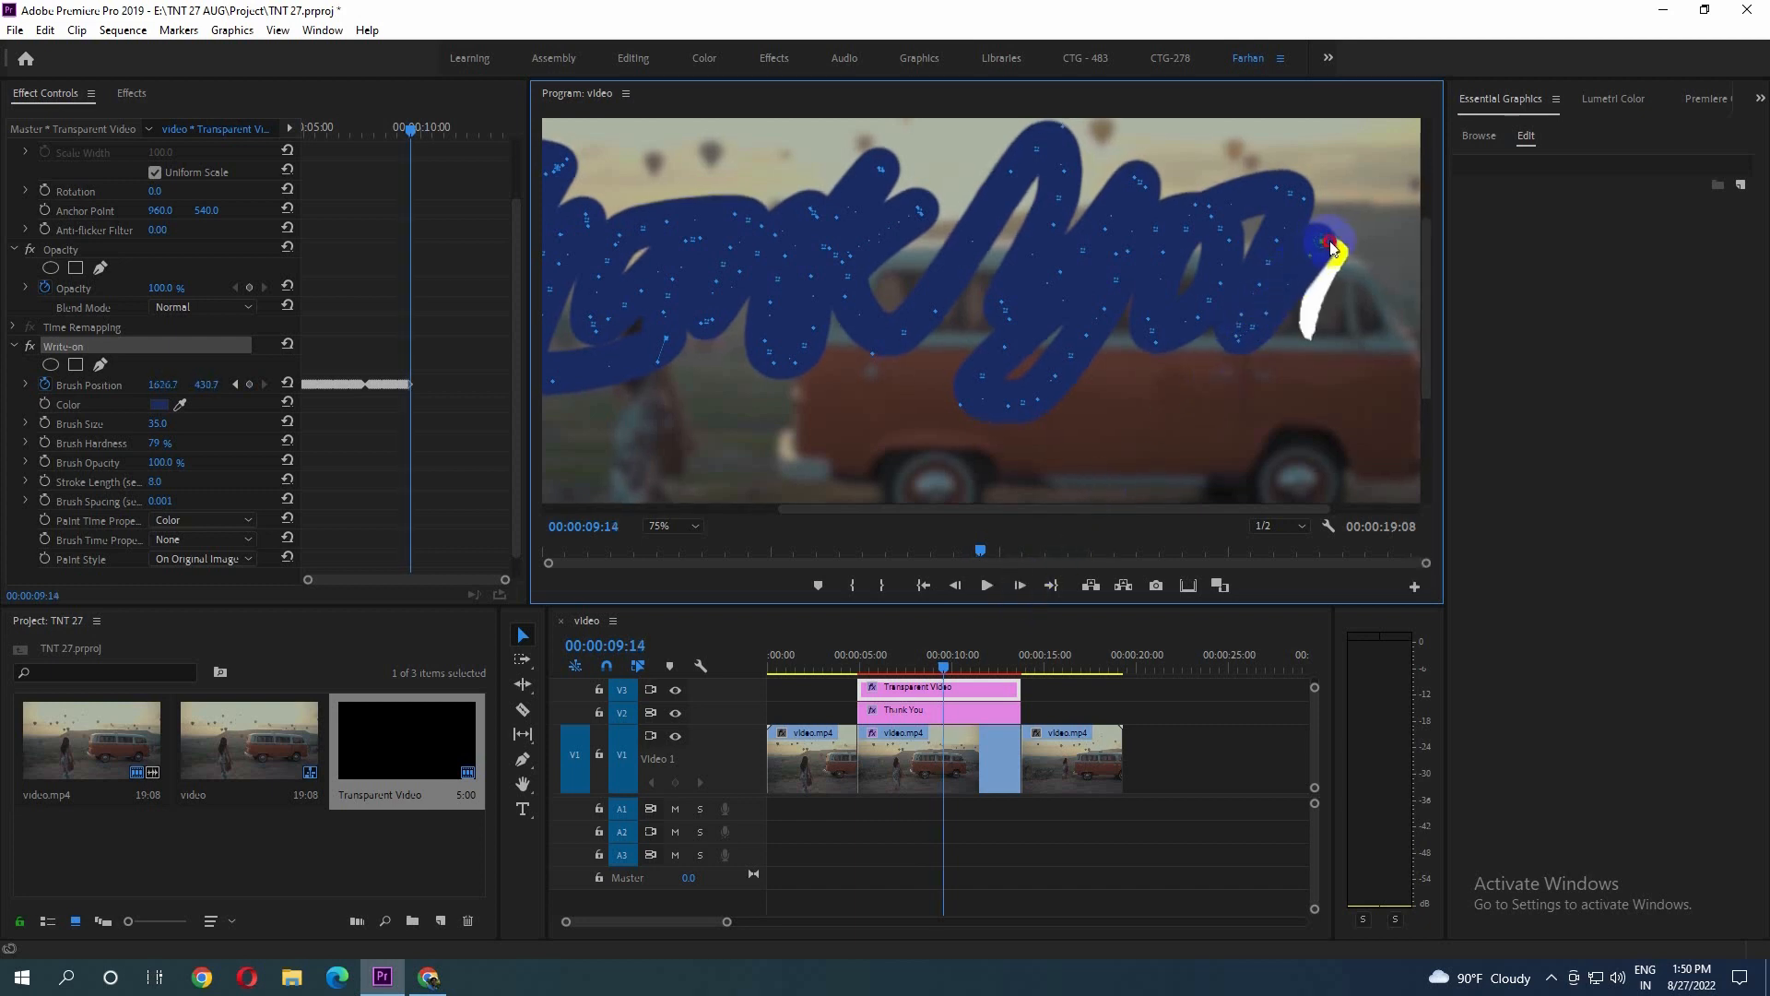
drag(1343, 242, 1346, 244)
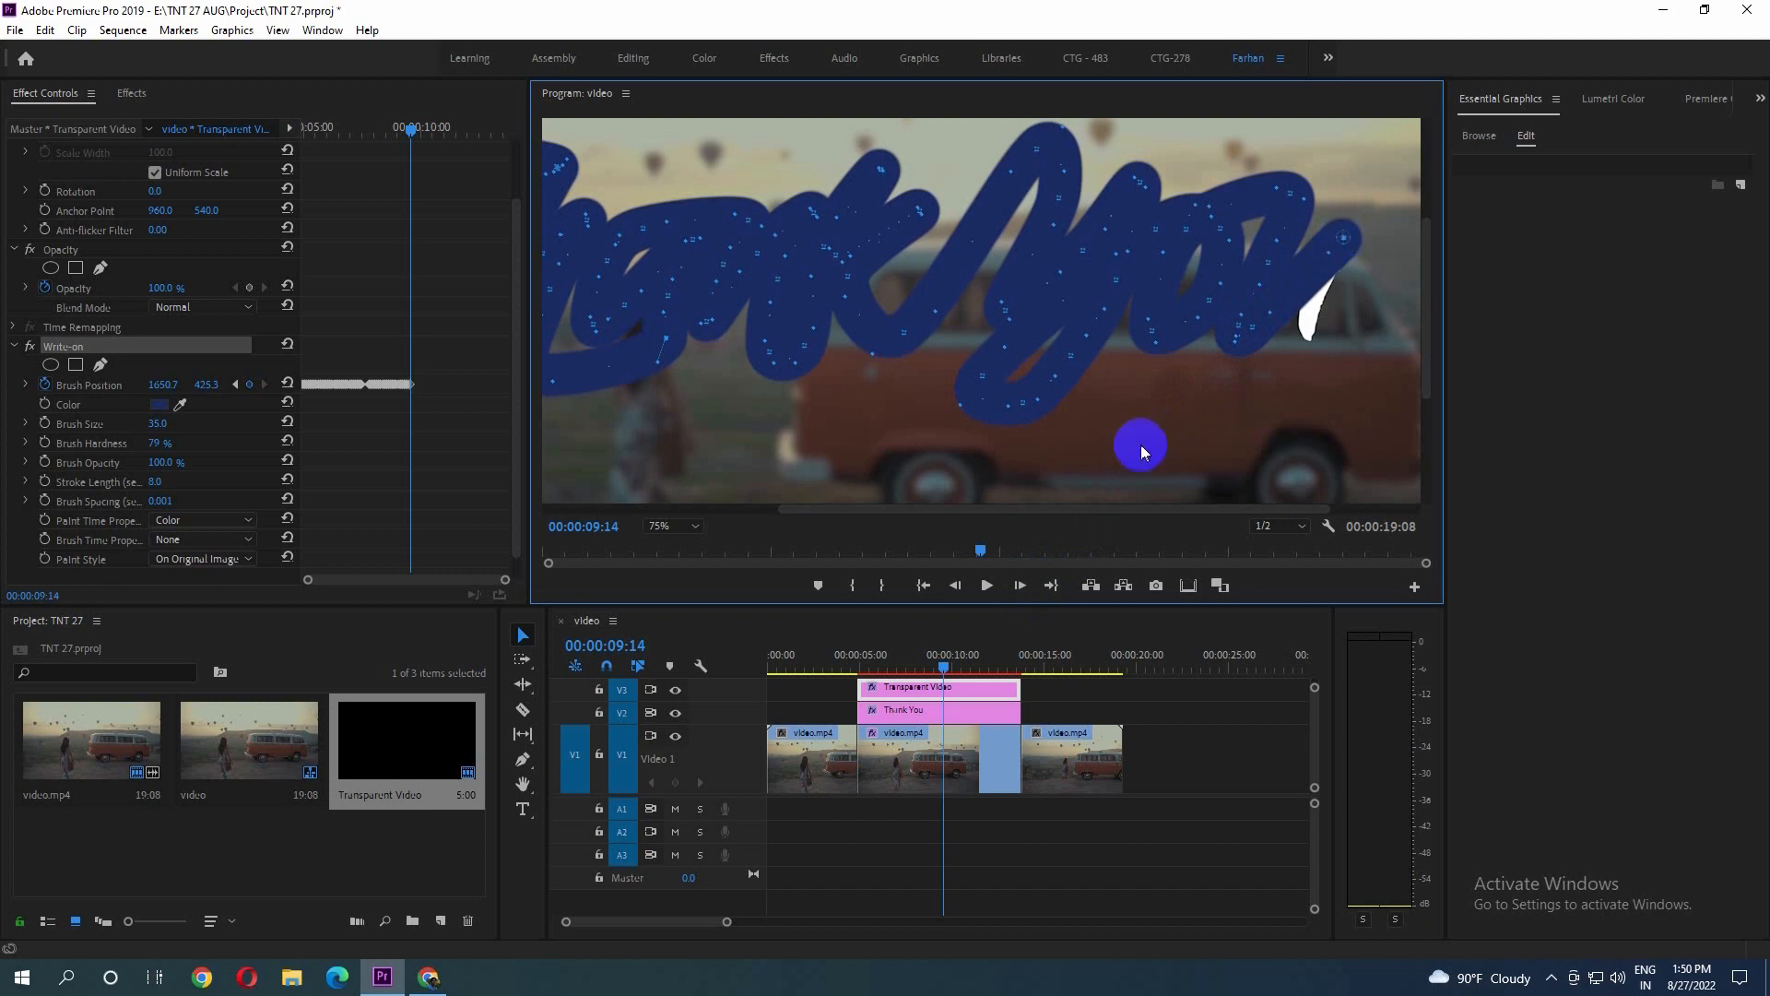
click(1020, 586)
click(1020, 585)
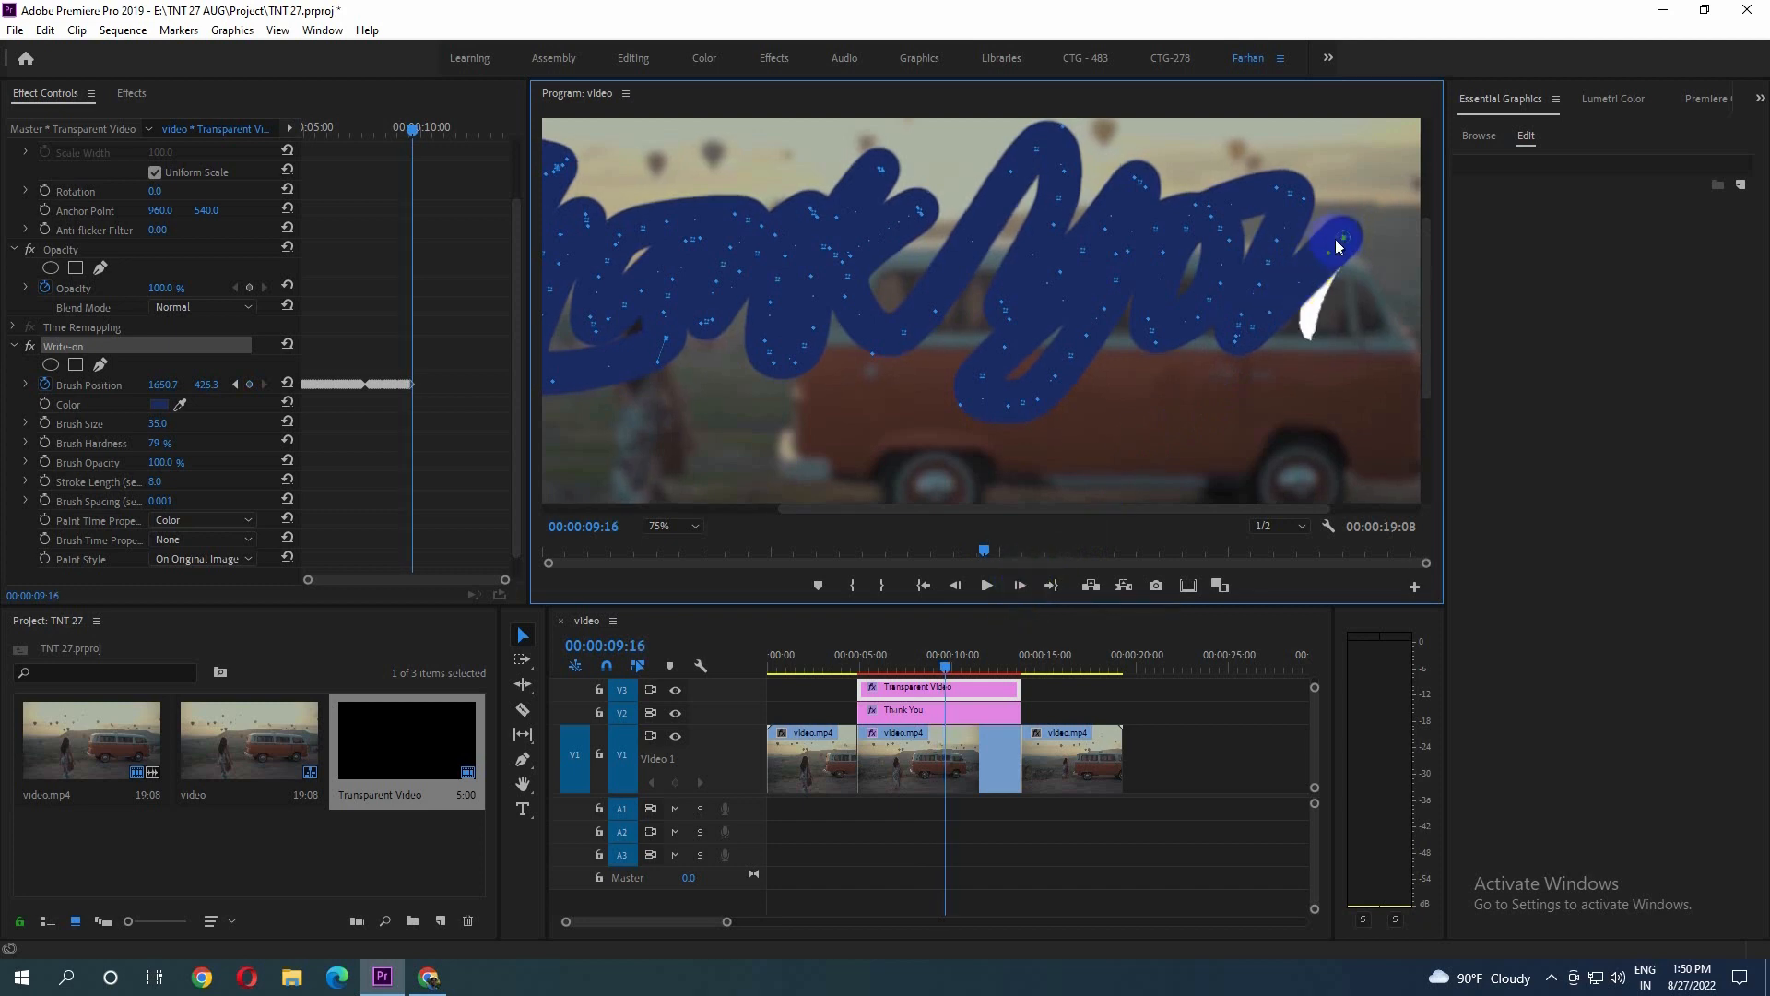
drag(1325, 276, 1311, 346)
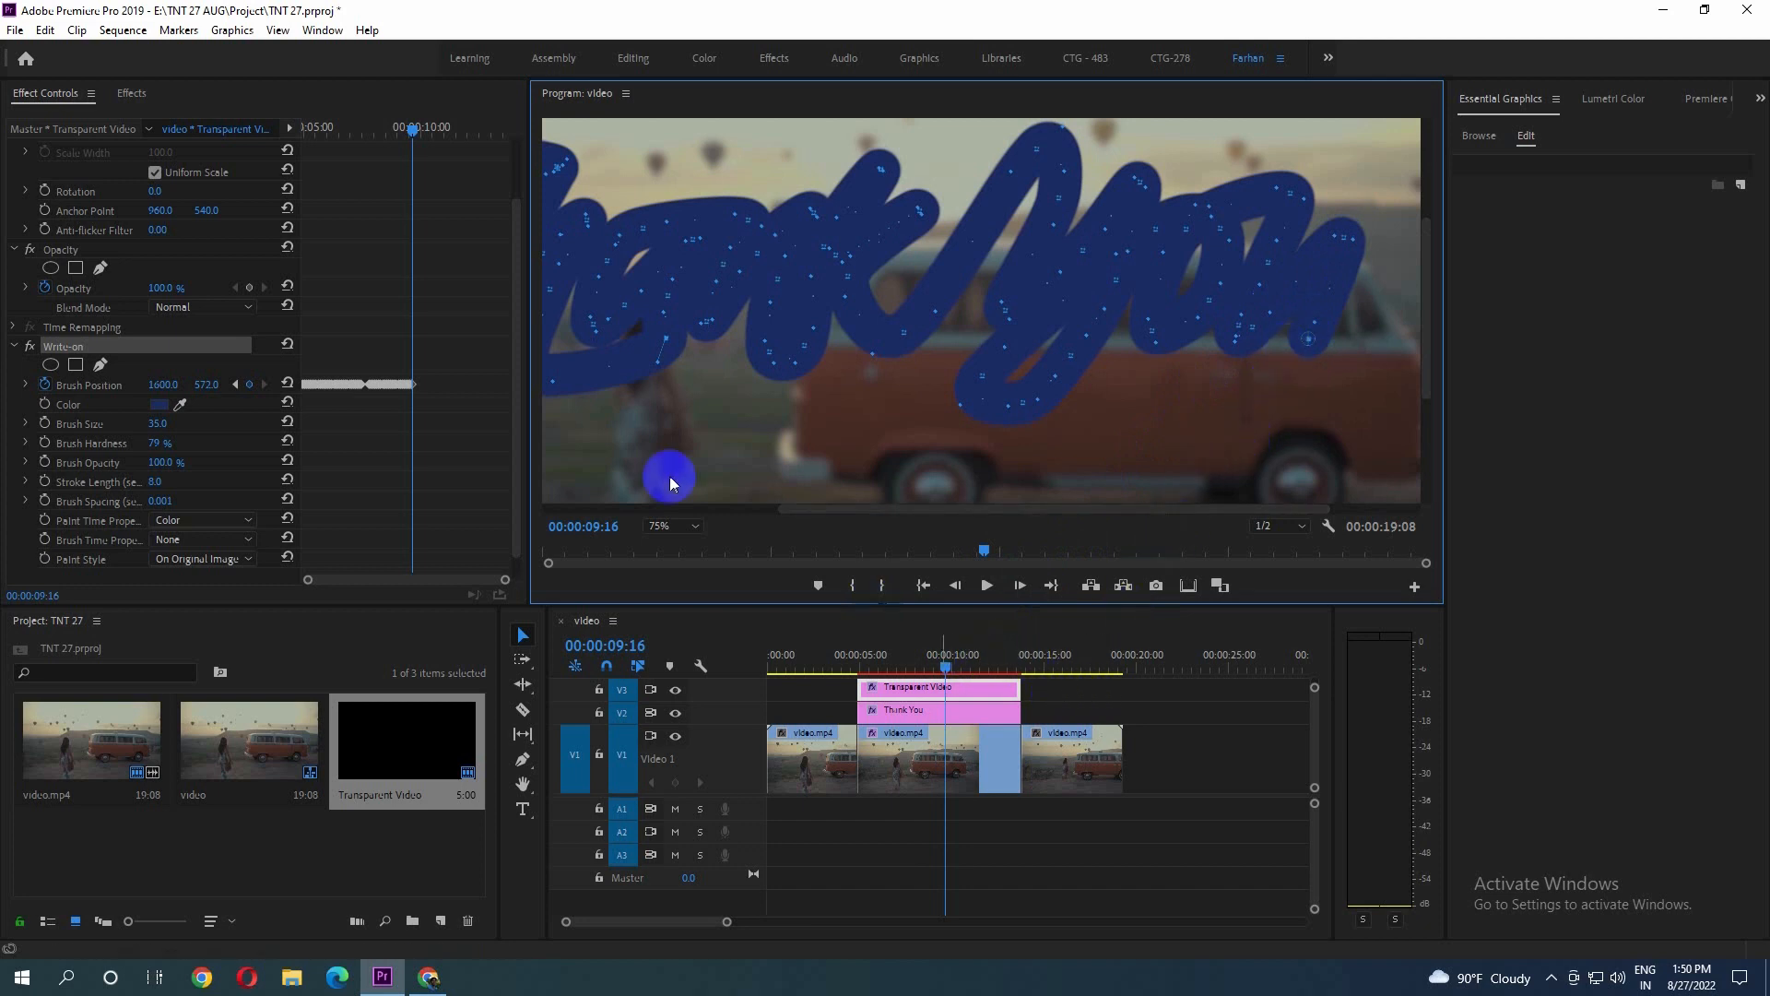
Search the effects for "track" and apply Track Matte Key to the Thank You clip
mouse_move(972, 656)
mouse_down()
mouse_move(840, 693)
mouse_move(962, 683)
mouse_up()
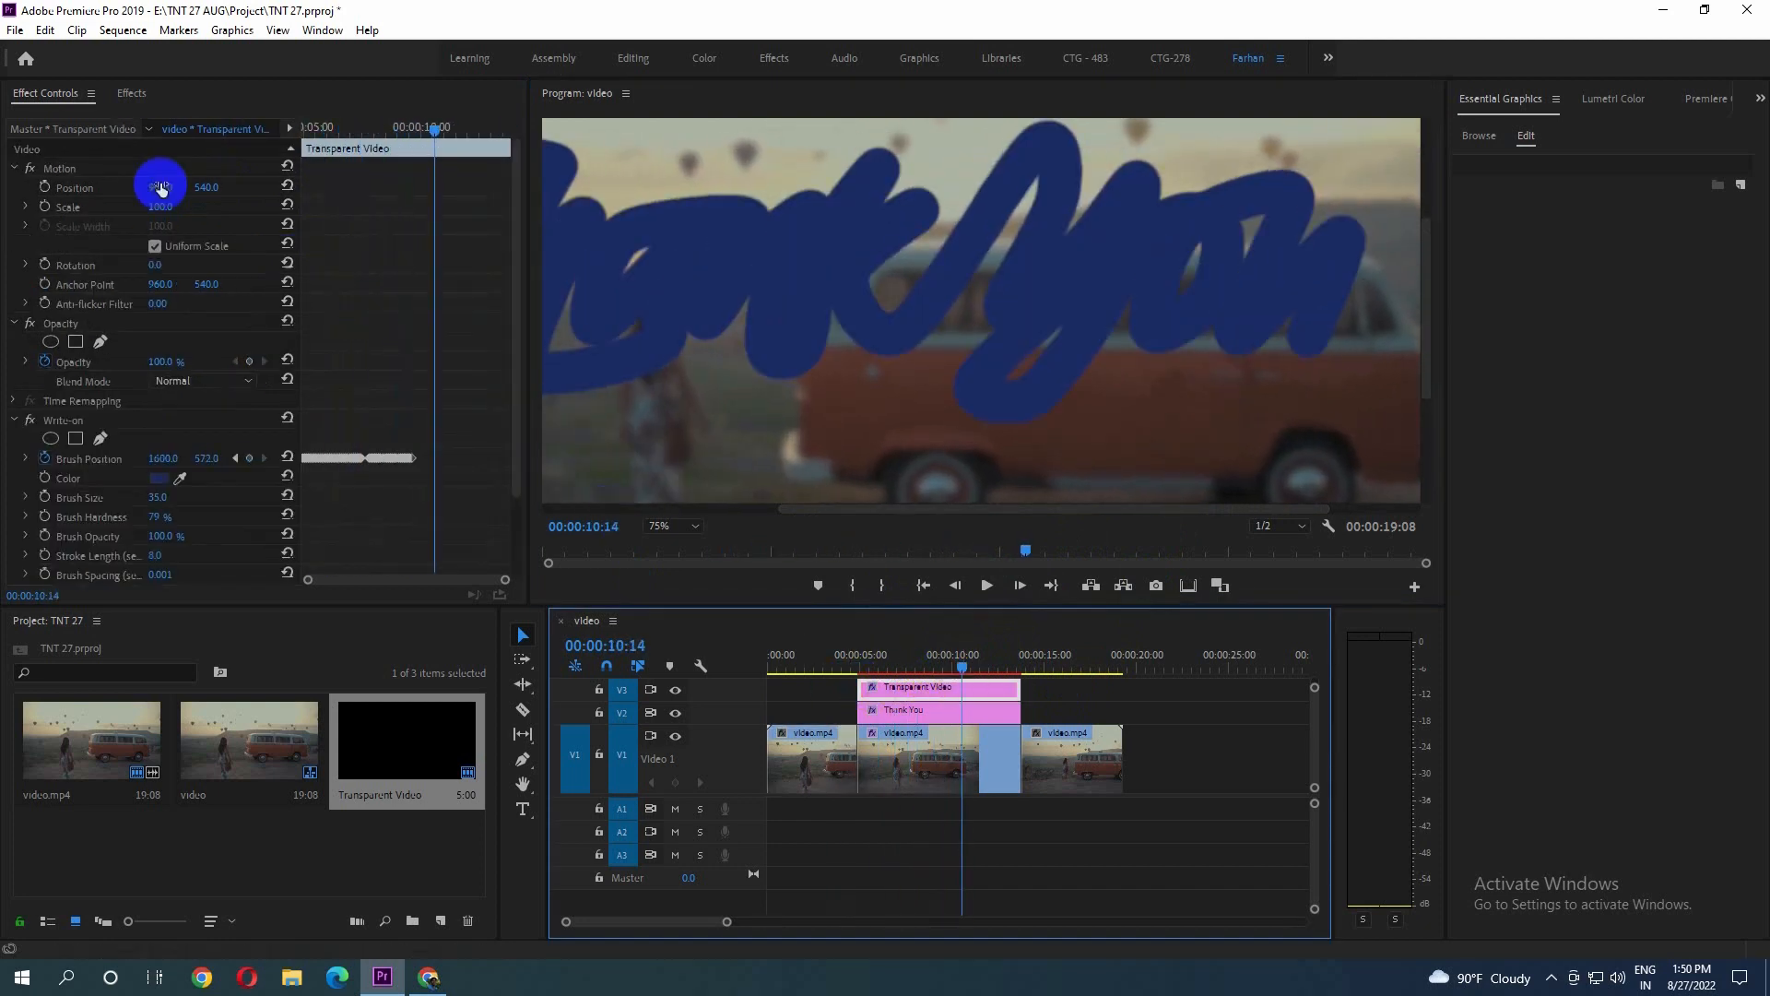
click(130, 92)
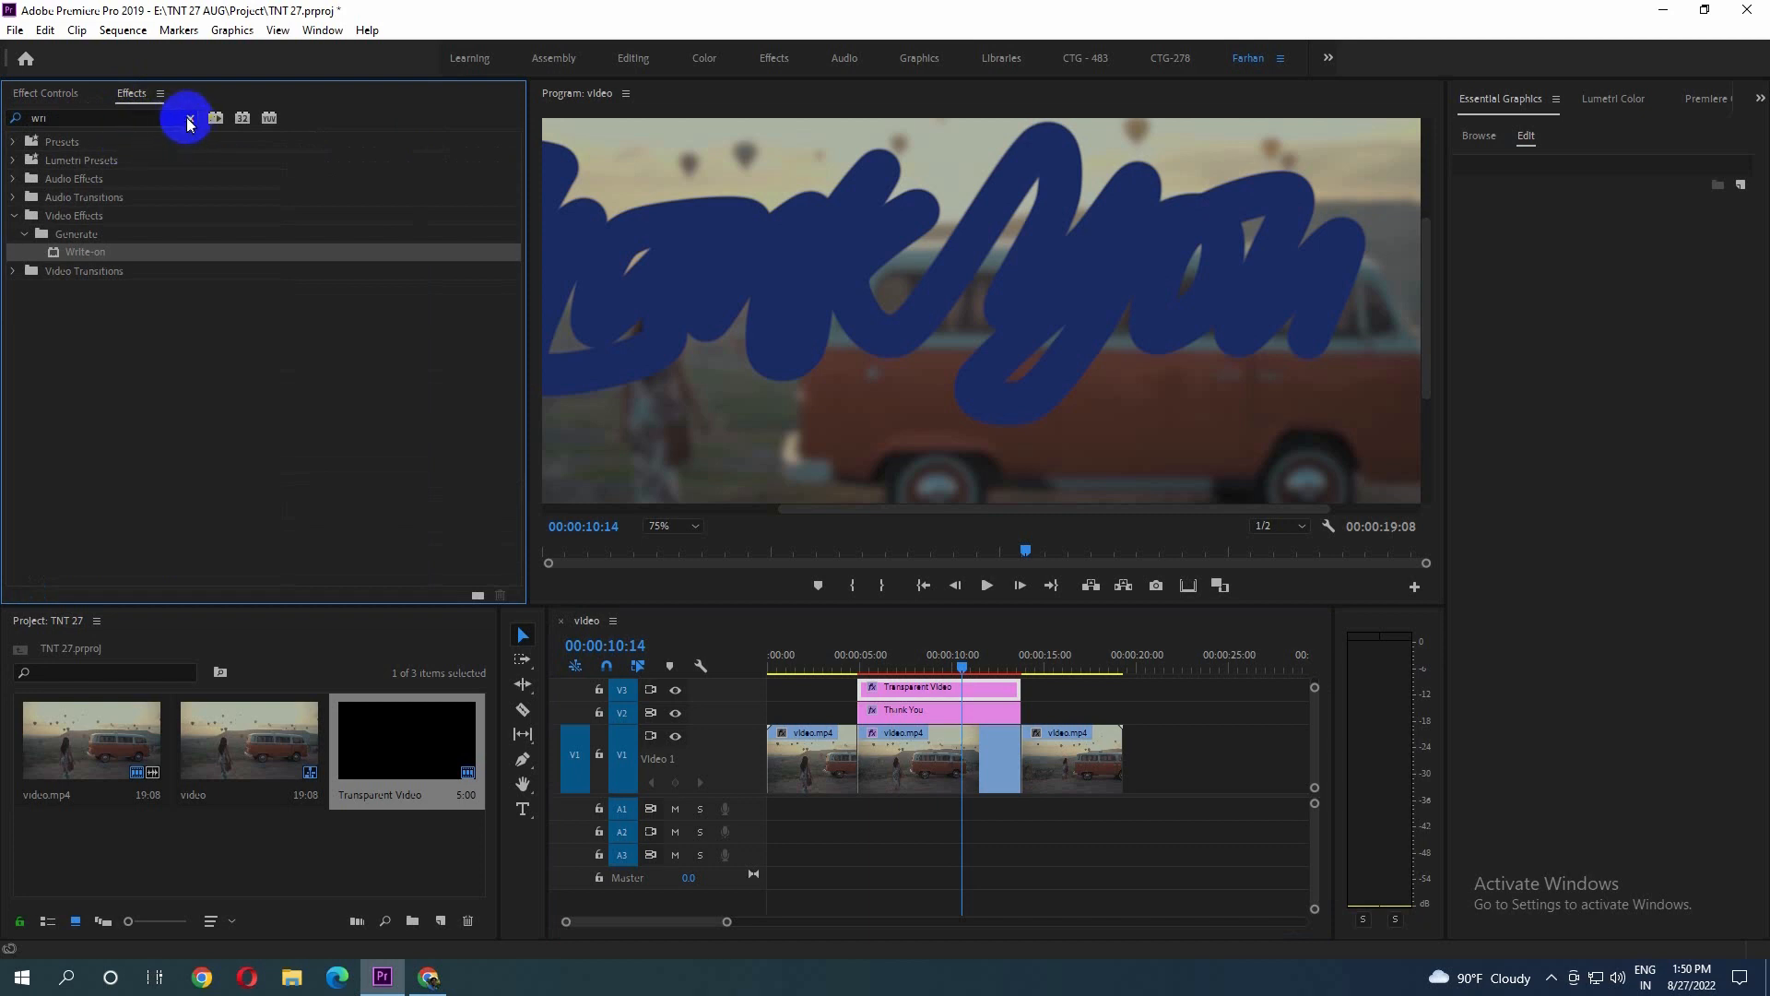
click(189, 122)
click(137, 119)
text(track)
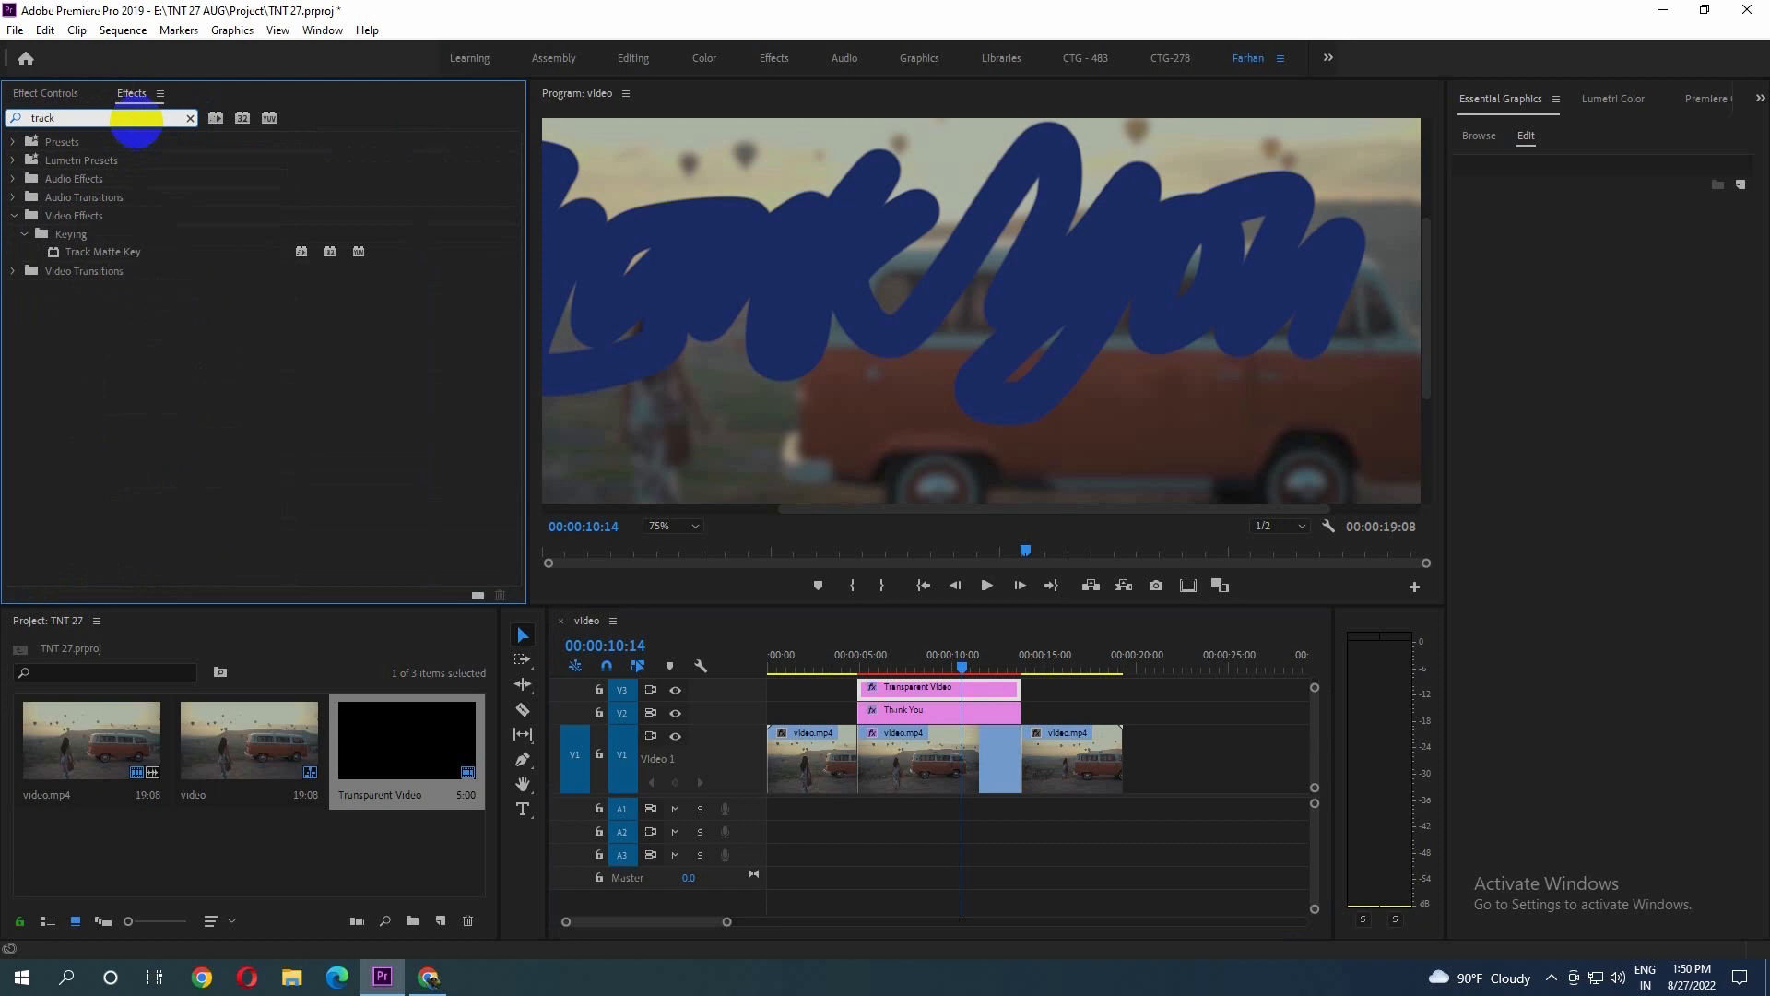
click(103, 253)
drag(102, 257, 924, 710)
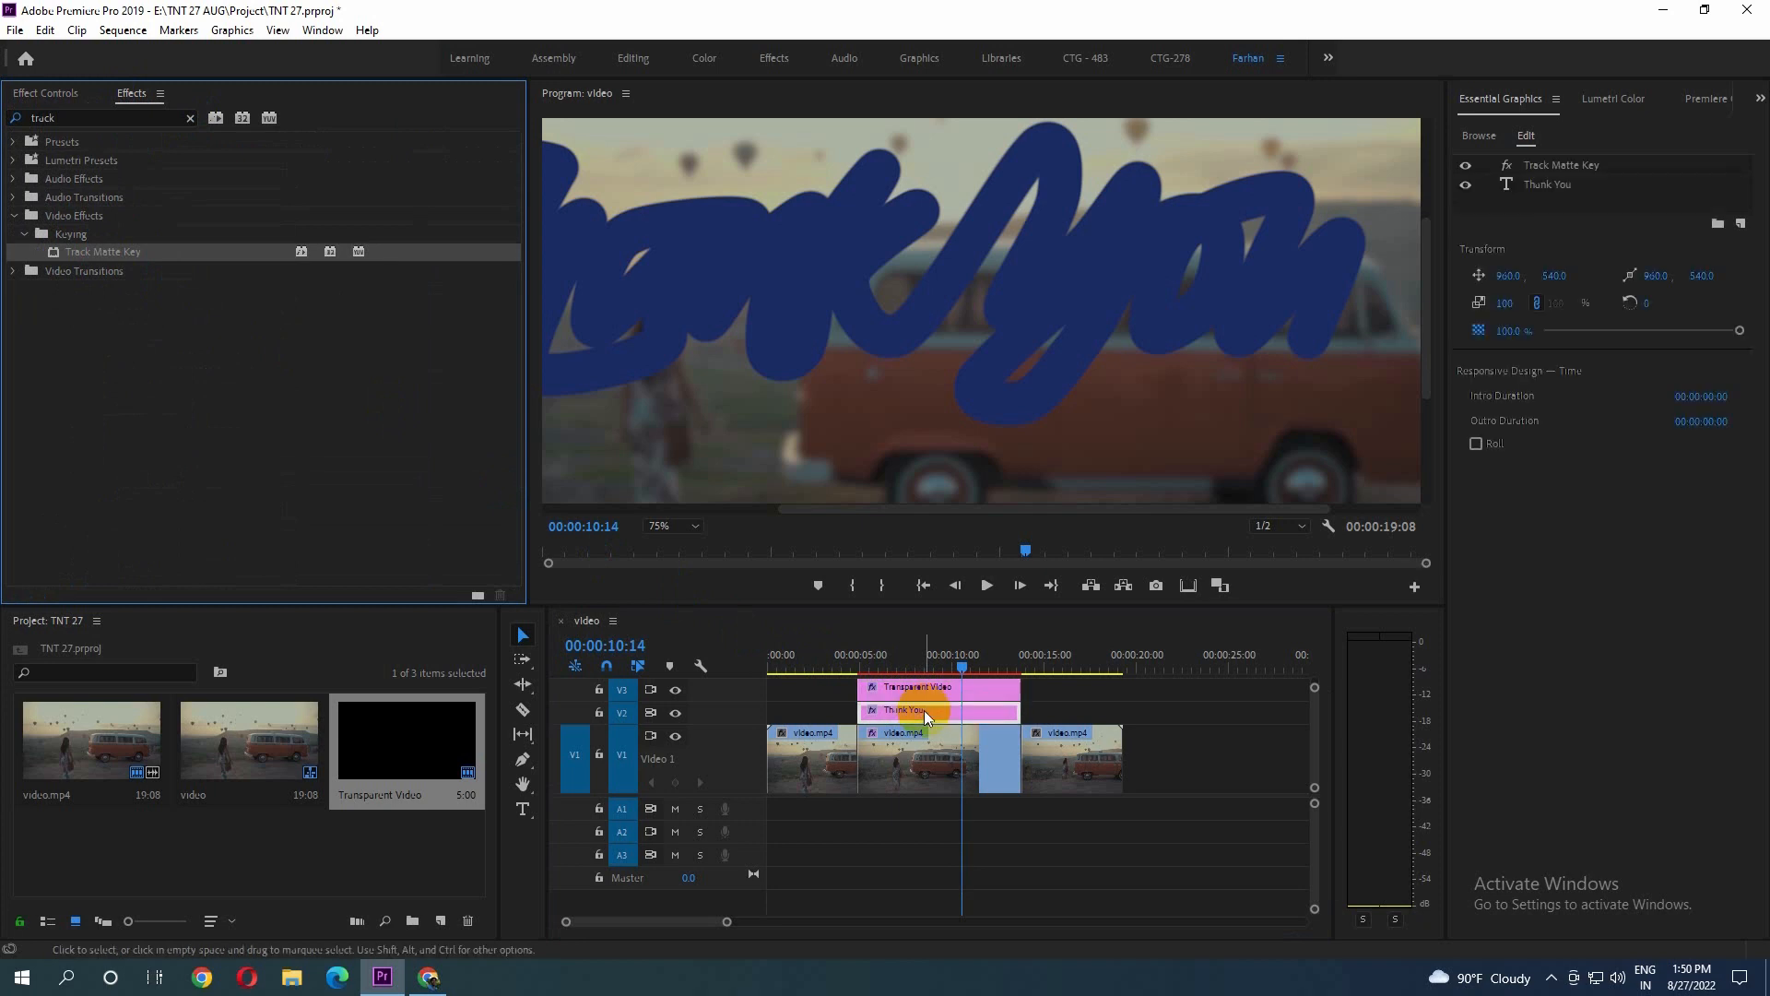
Set the Track Matte Key's matte to Video 3 on the Thank You clip
click(45, 93)
scroll(238, 395, down, 3)
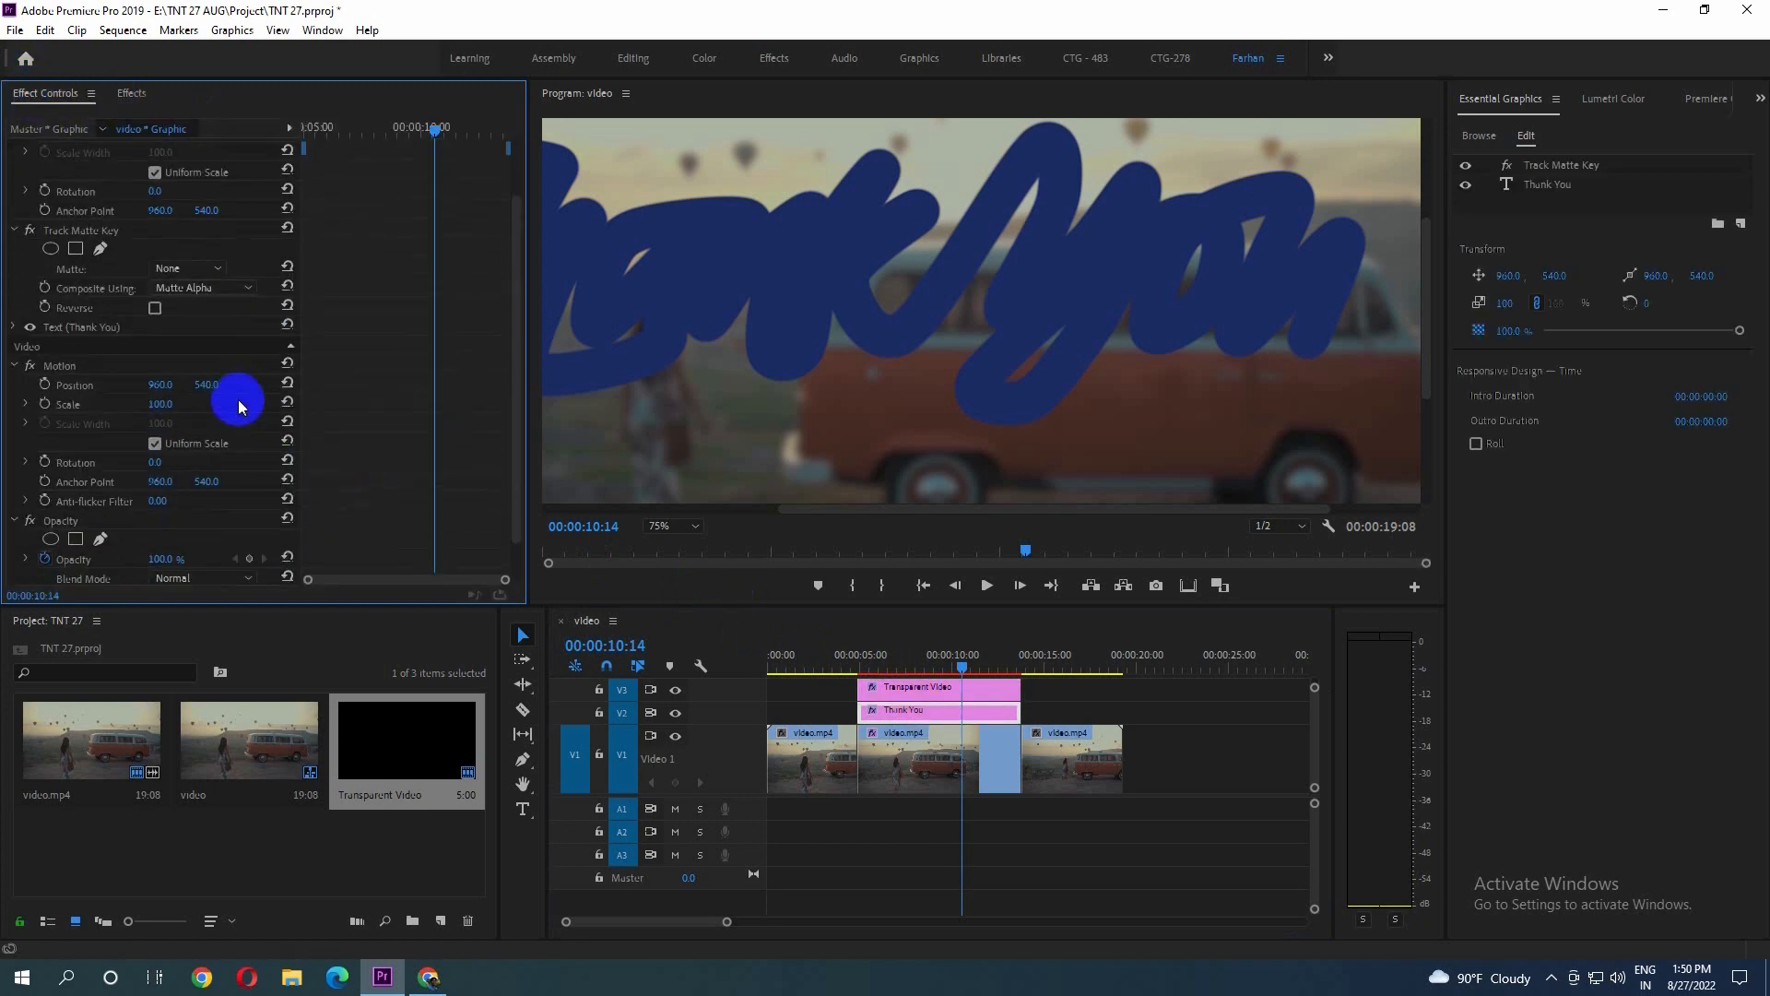
scroll(238, 406, up, 2)
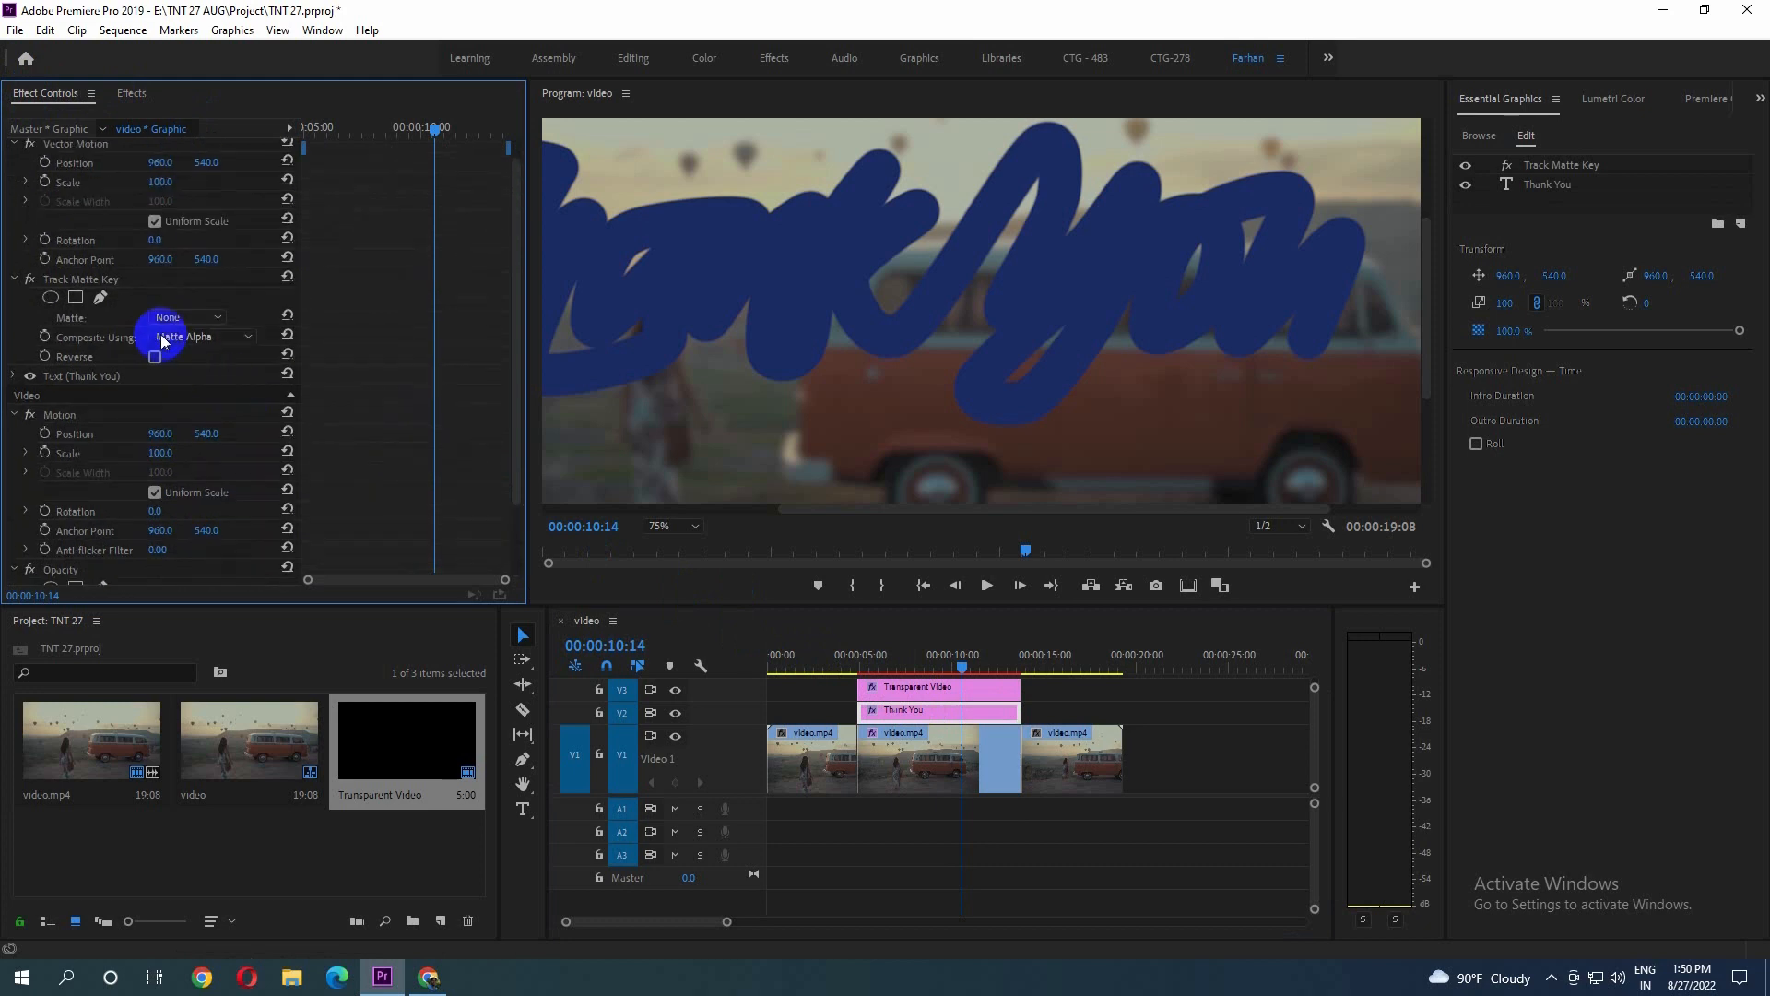
click(87, 277)
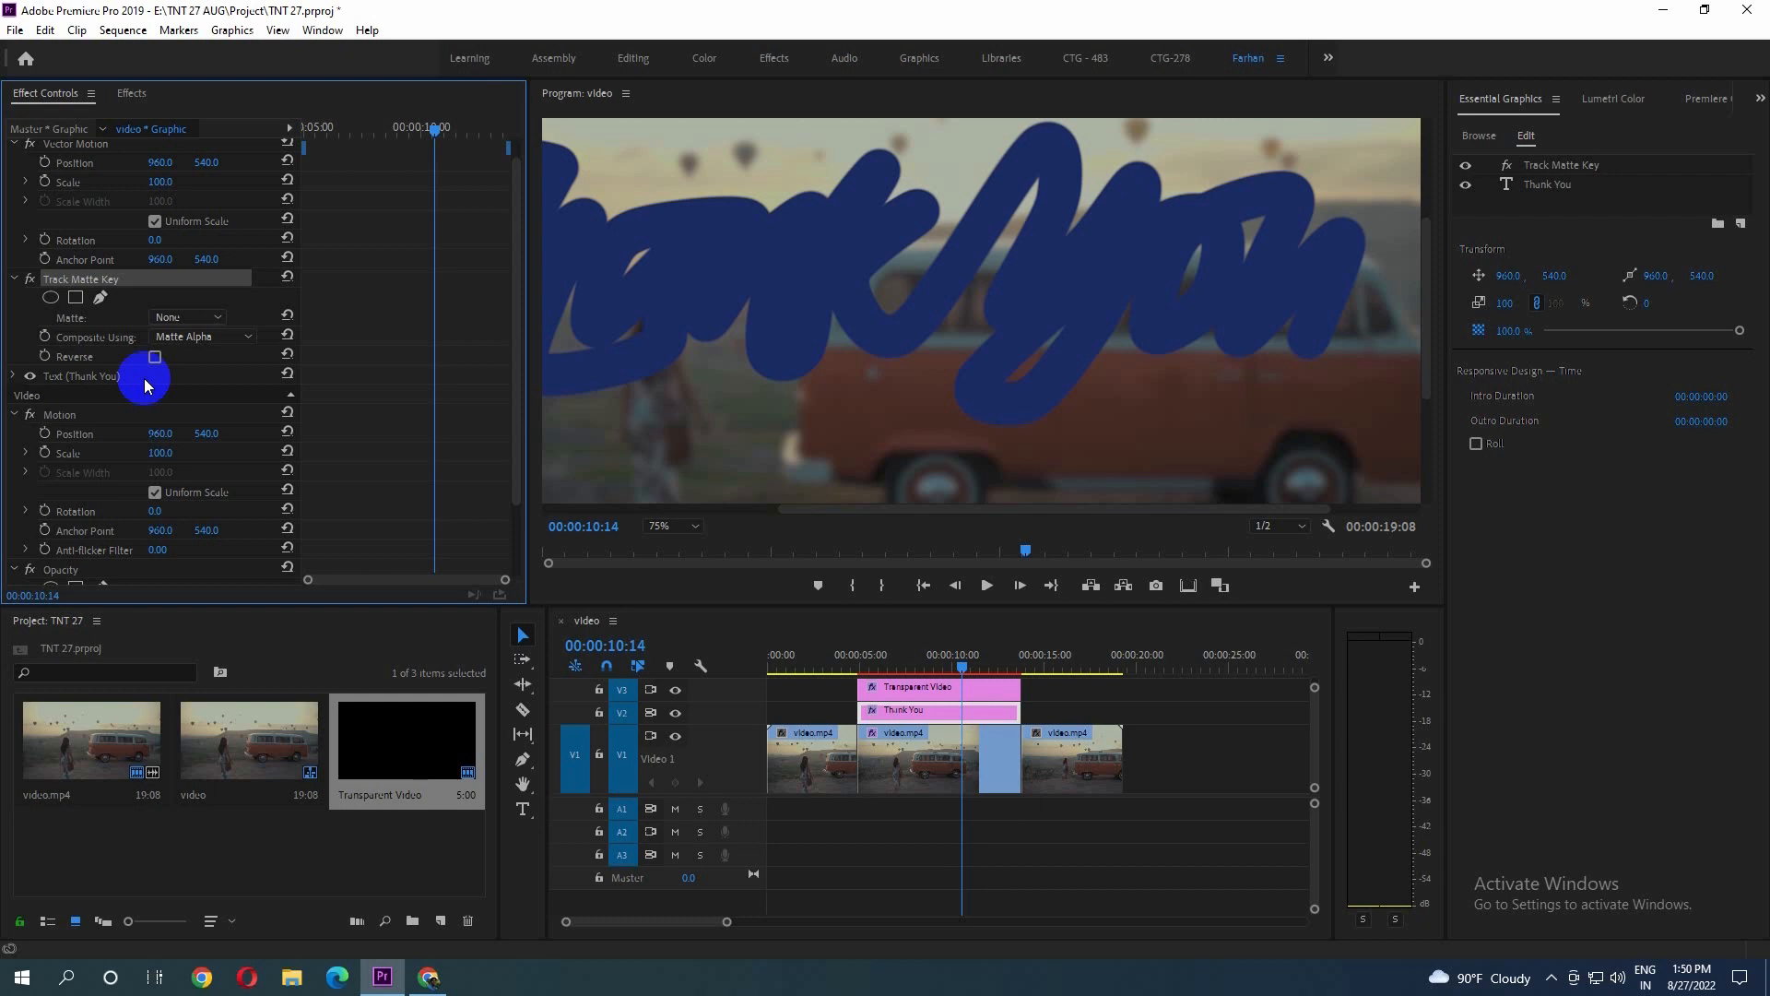
click(189, 321)
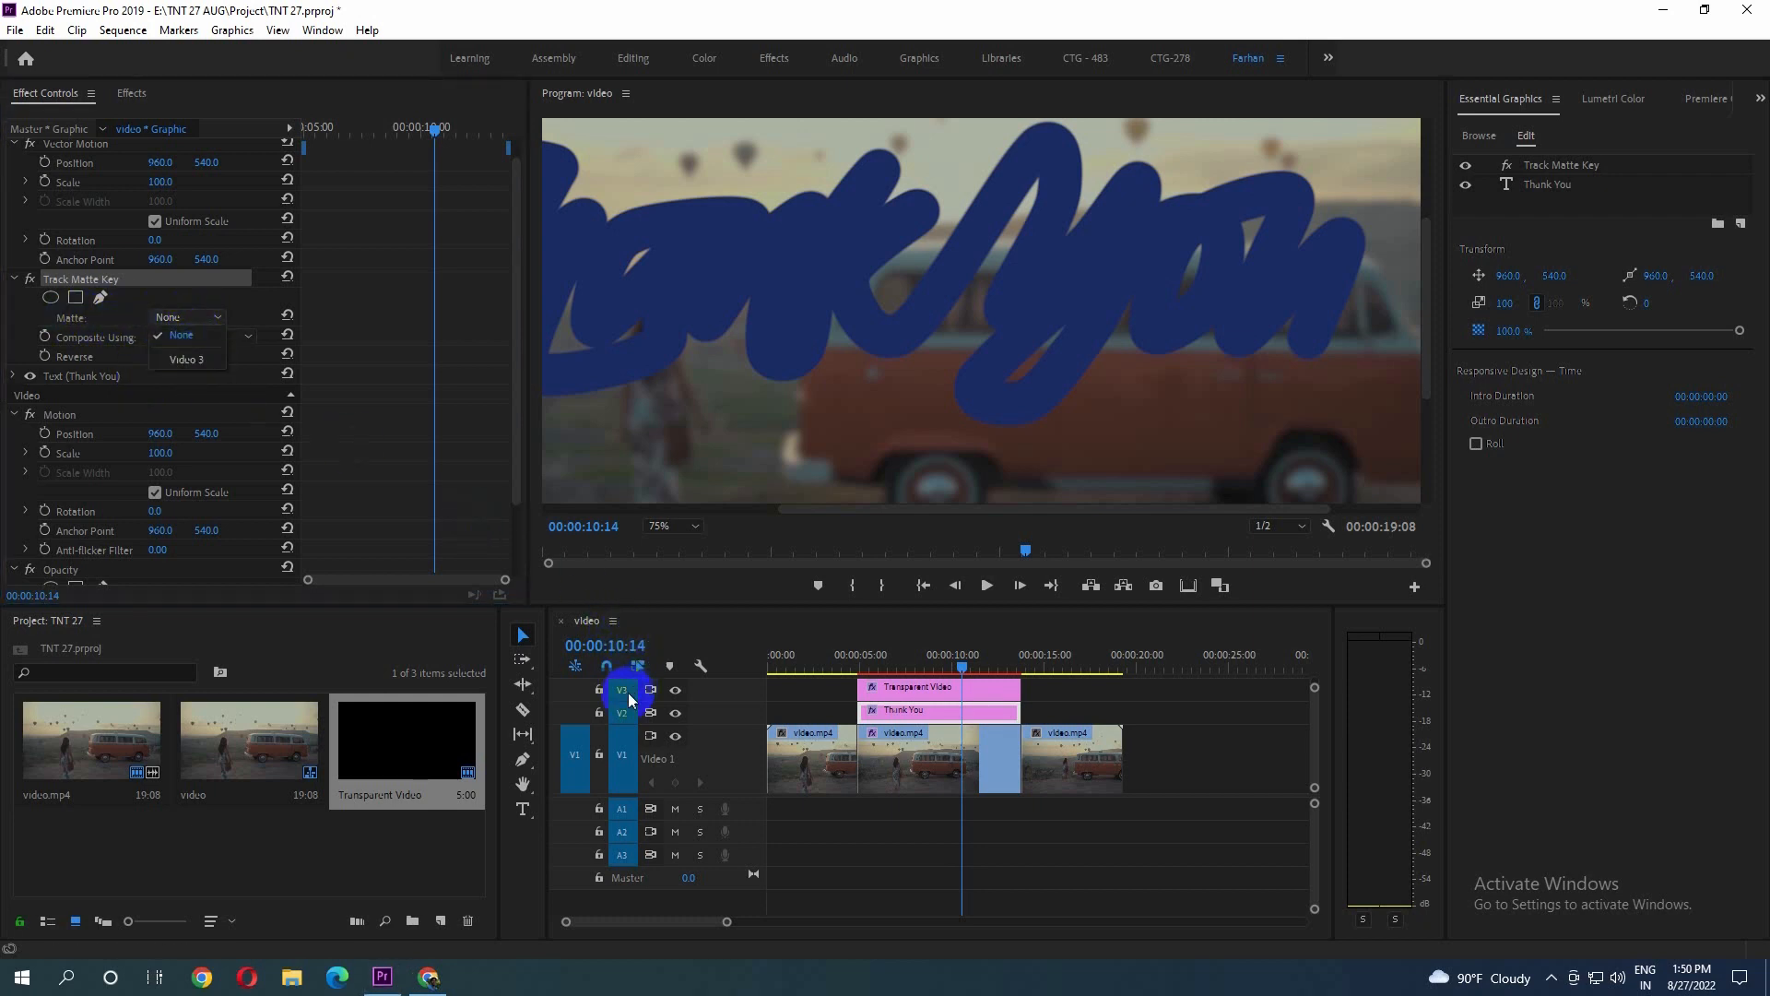
click(184, 367)
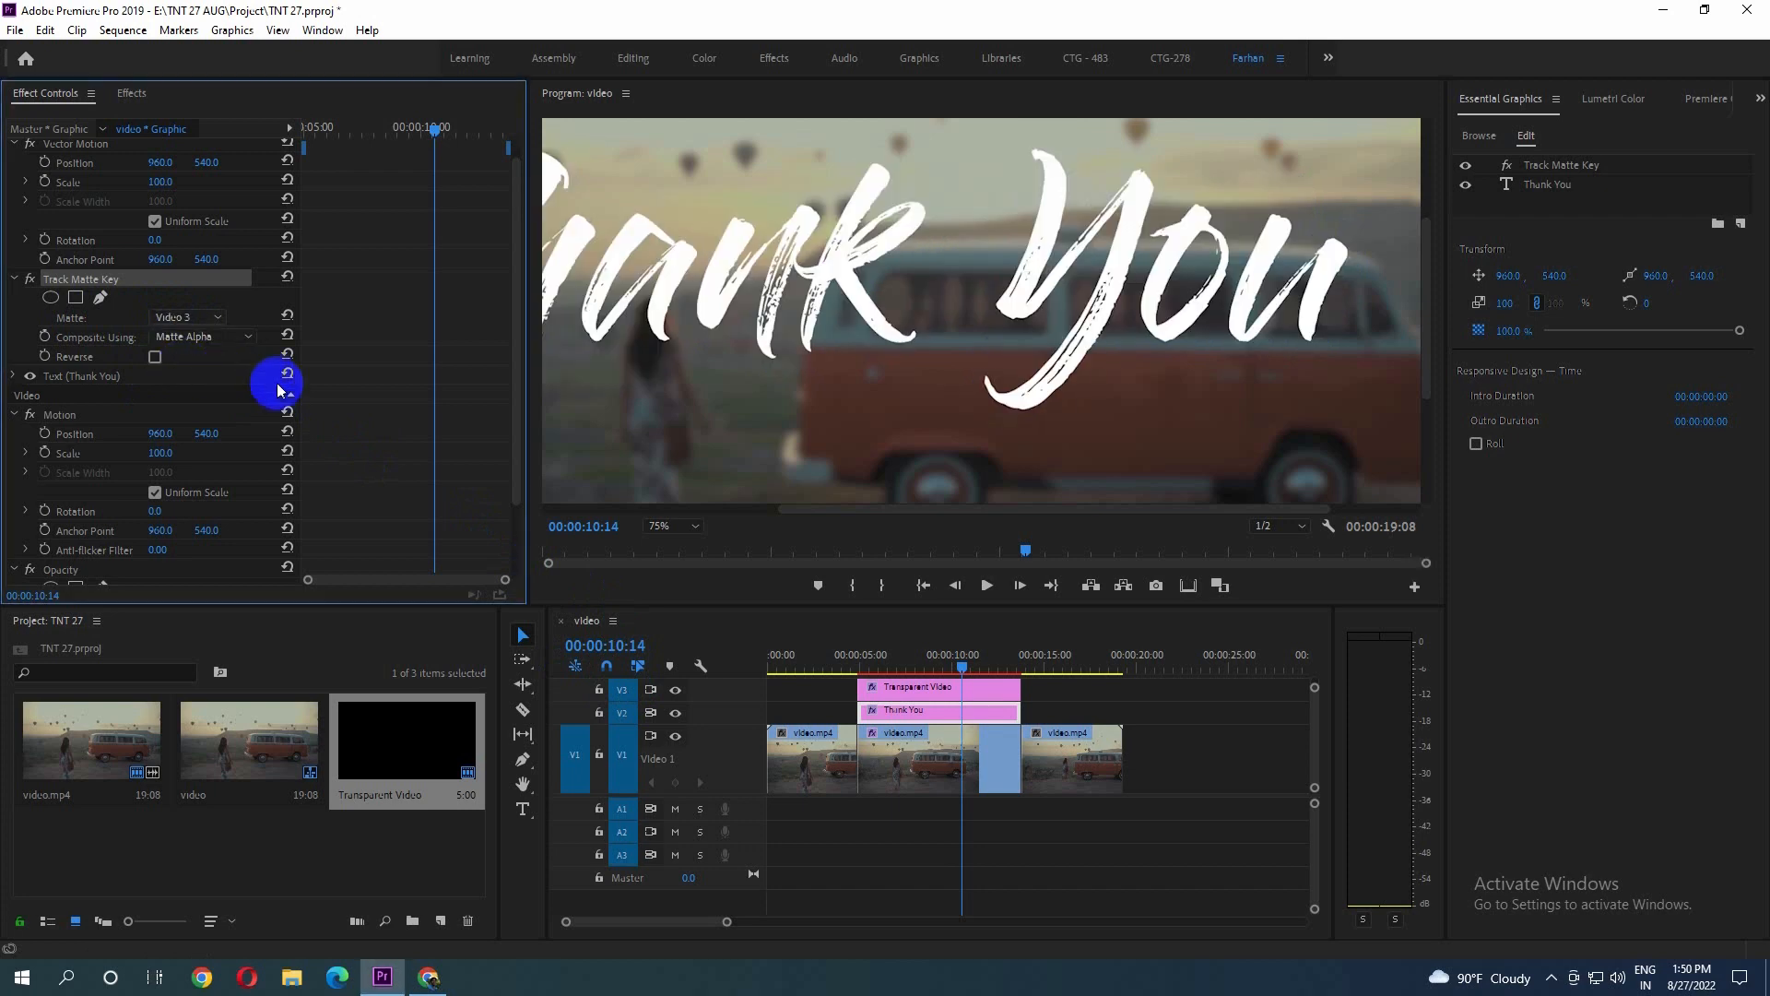
Shorten the Transparent Video and Thank You clips to end at about 00:00:12:22 and nest them together as 1
click(977, 653)
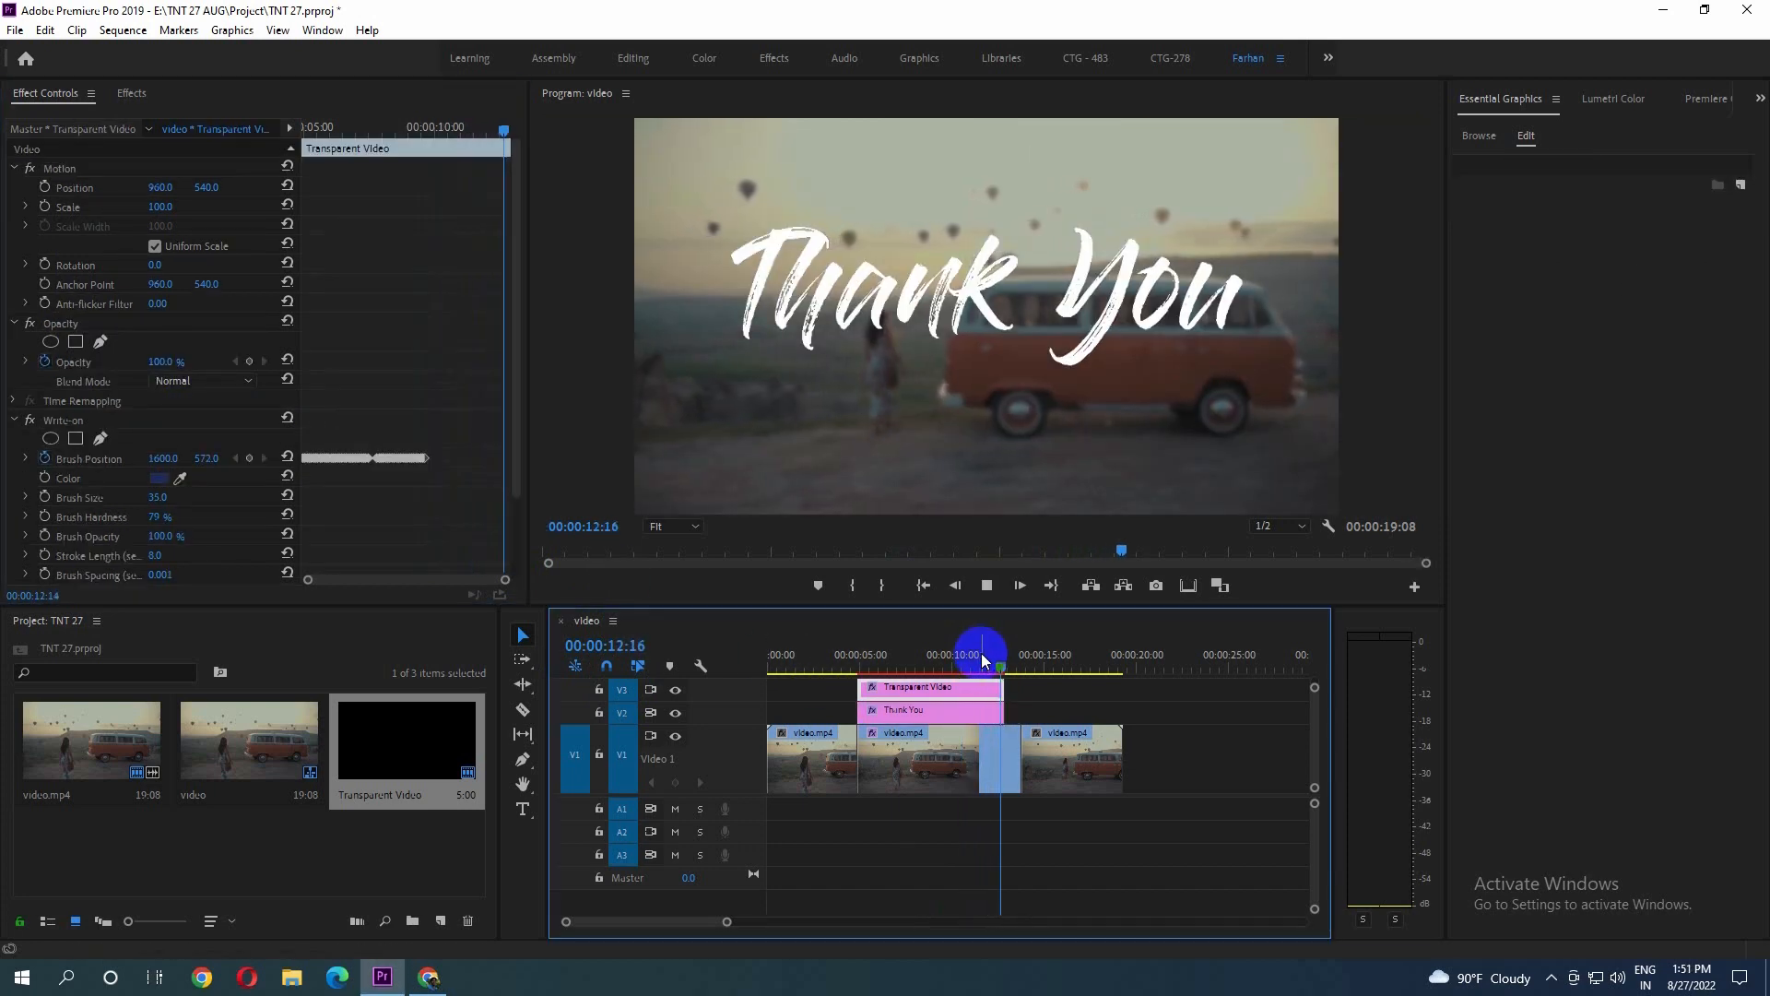
click(1000, 657)
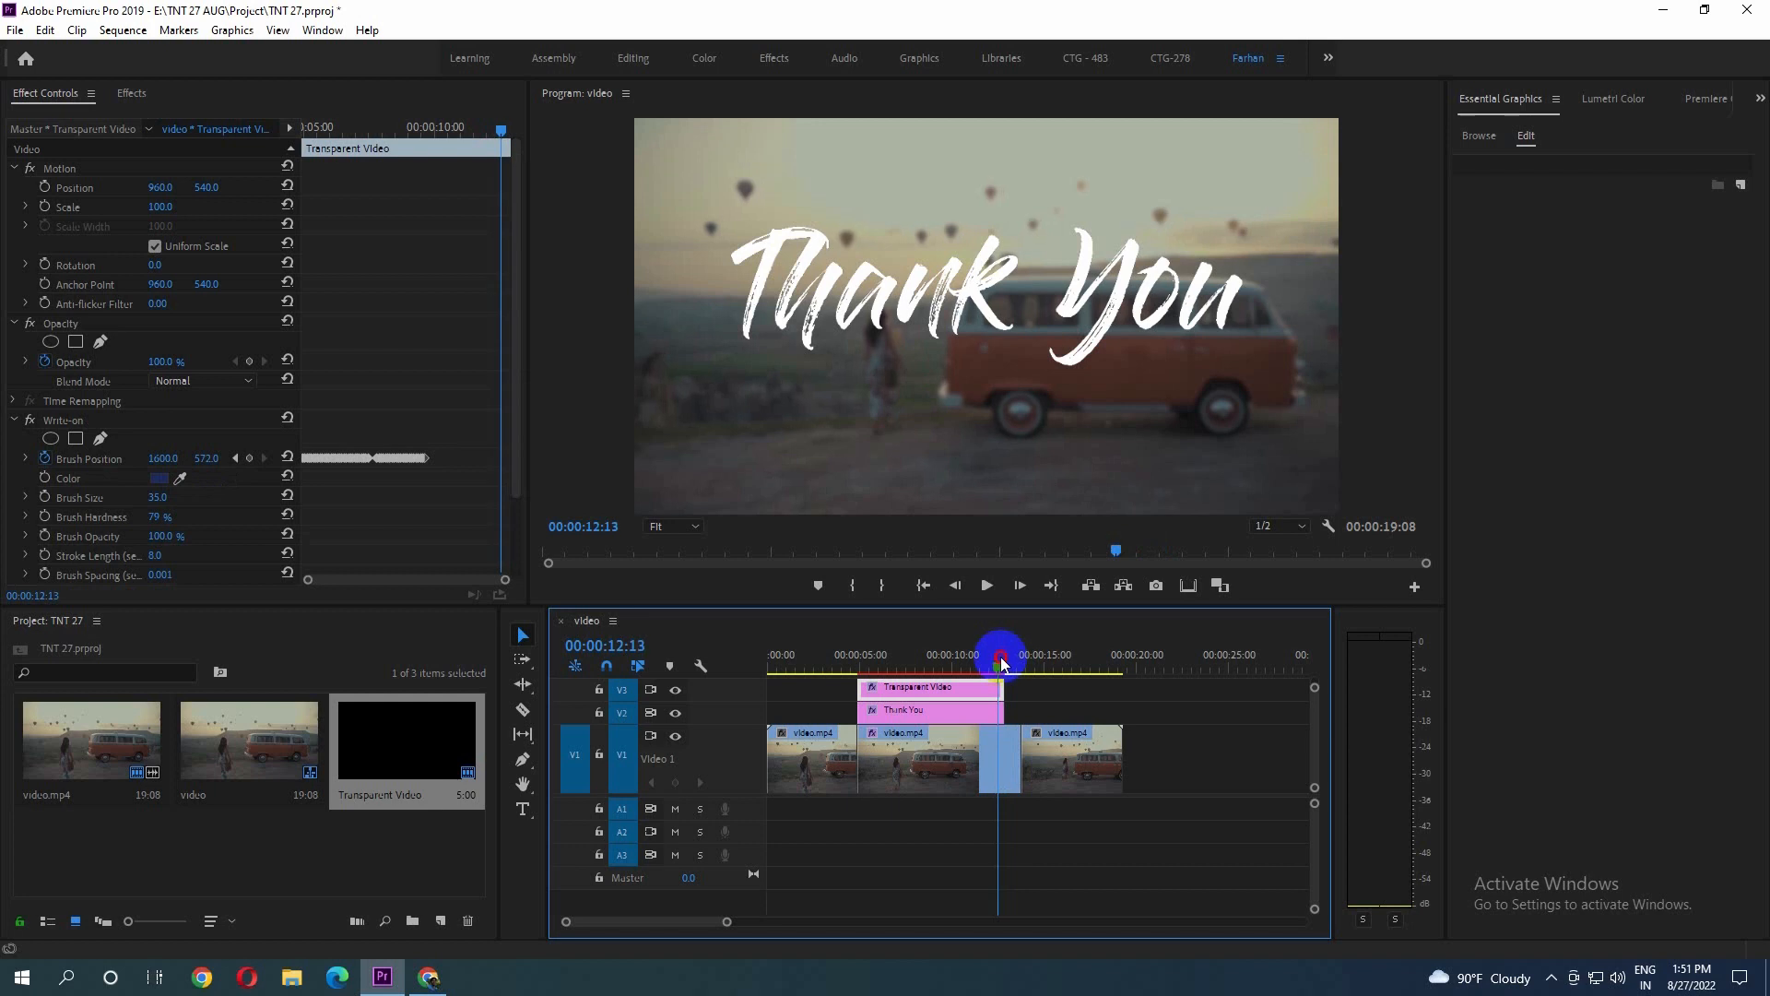
drag(1023, 689, 971, 690)
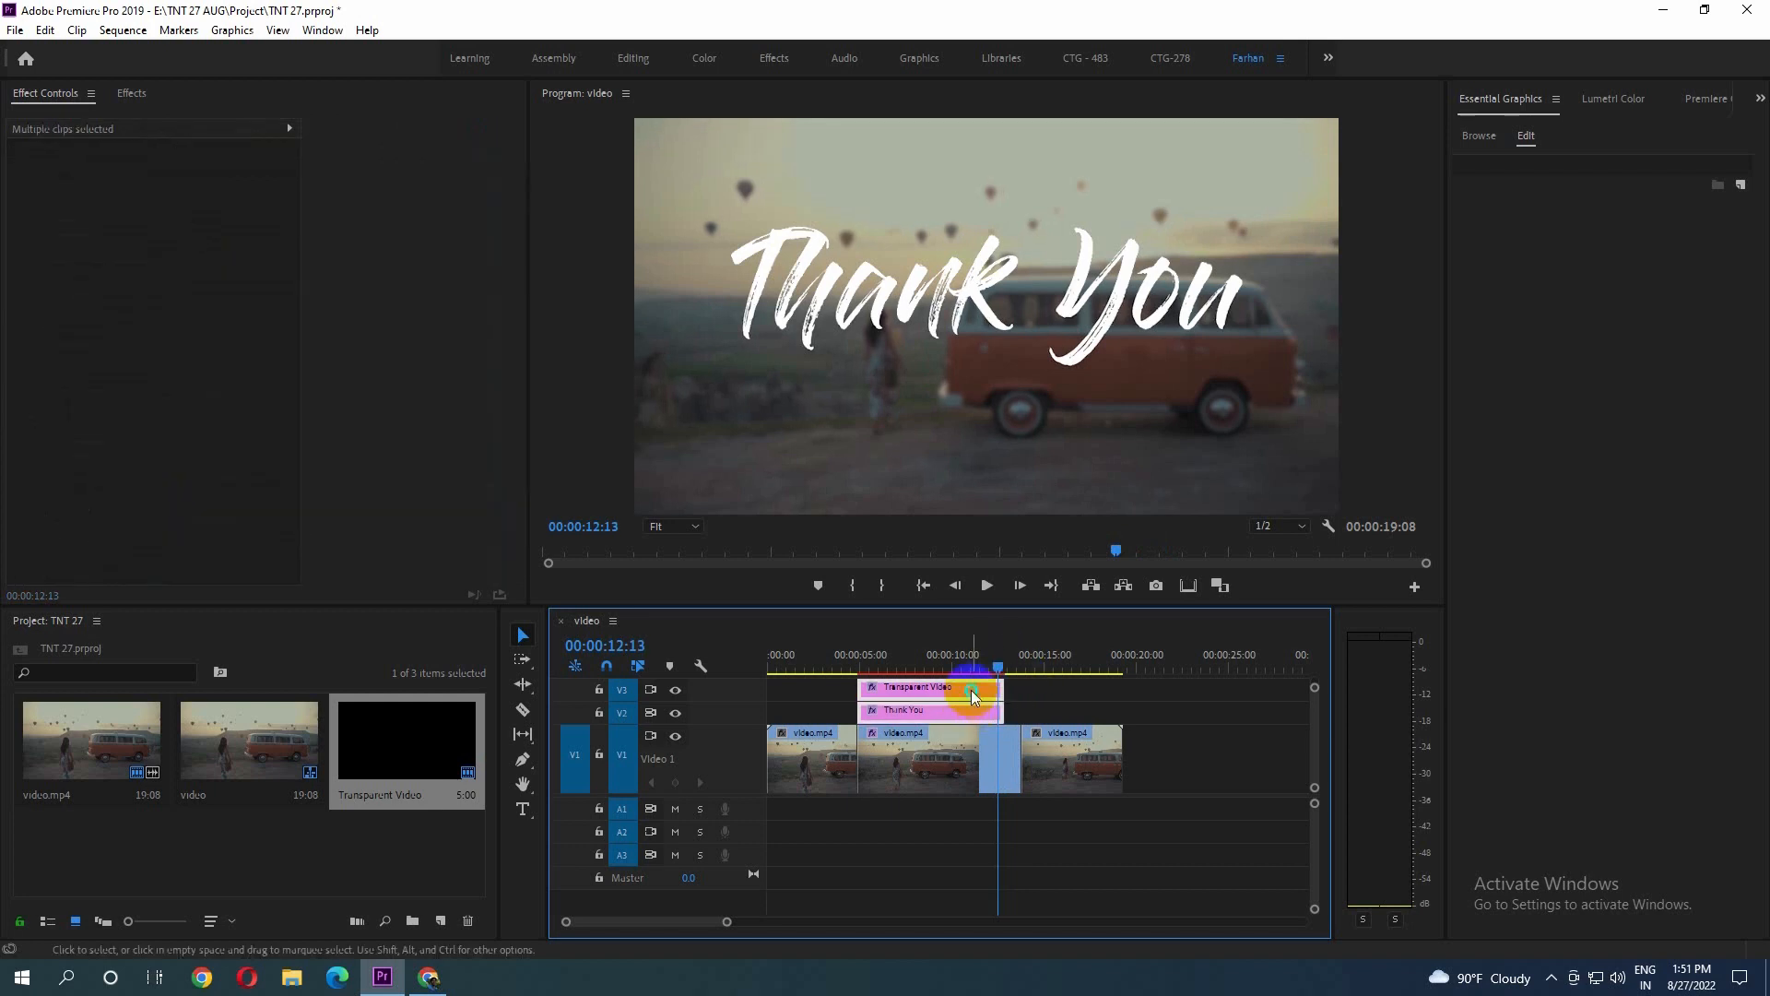
right_click(970, 690)
click(1019, 548)
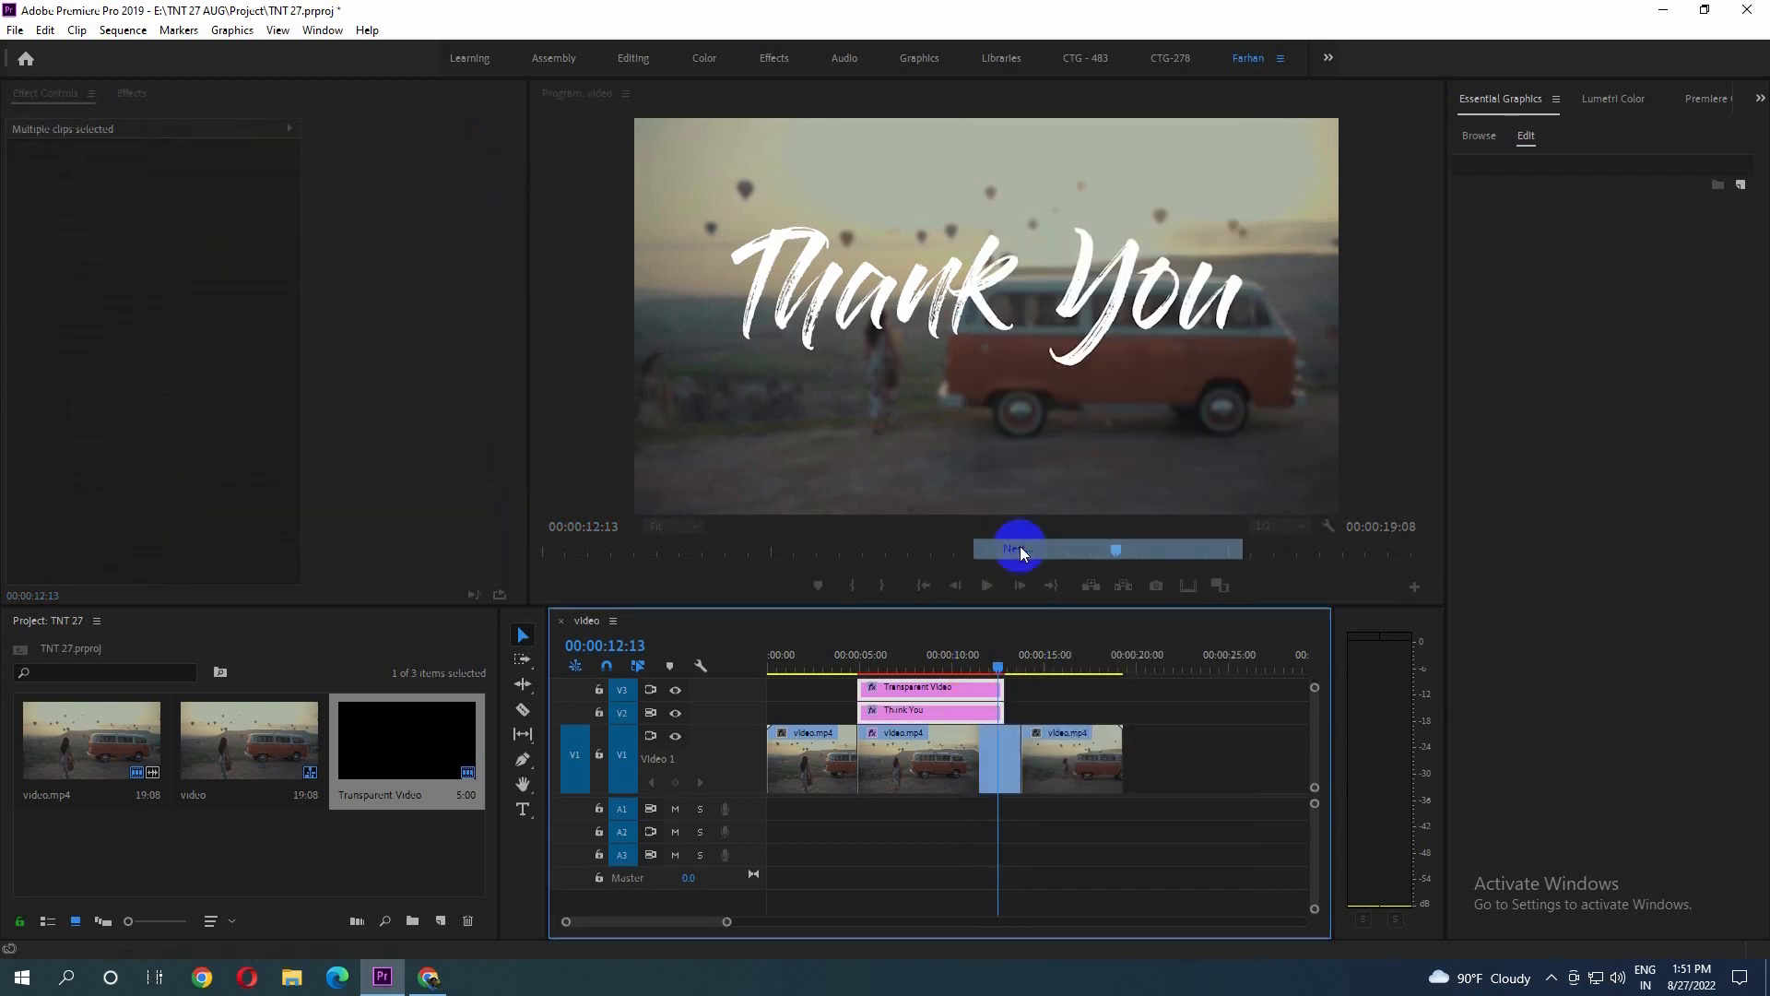
click(853, 510)
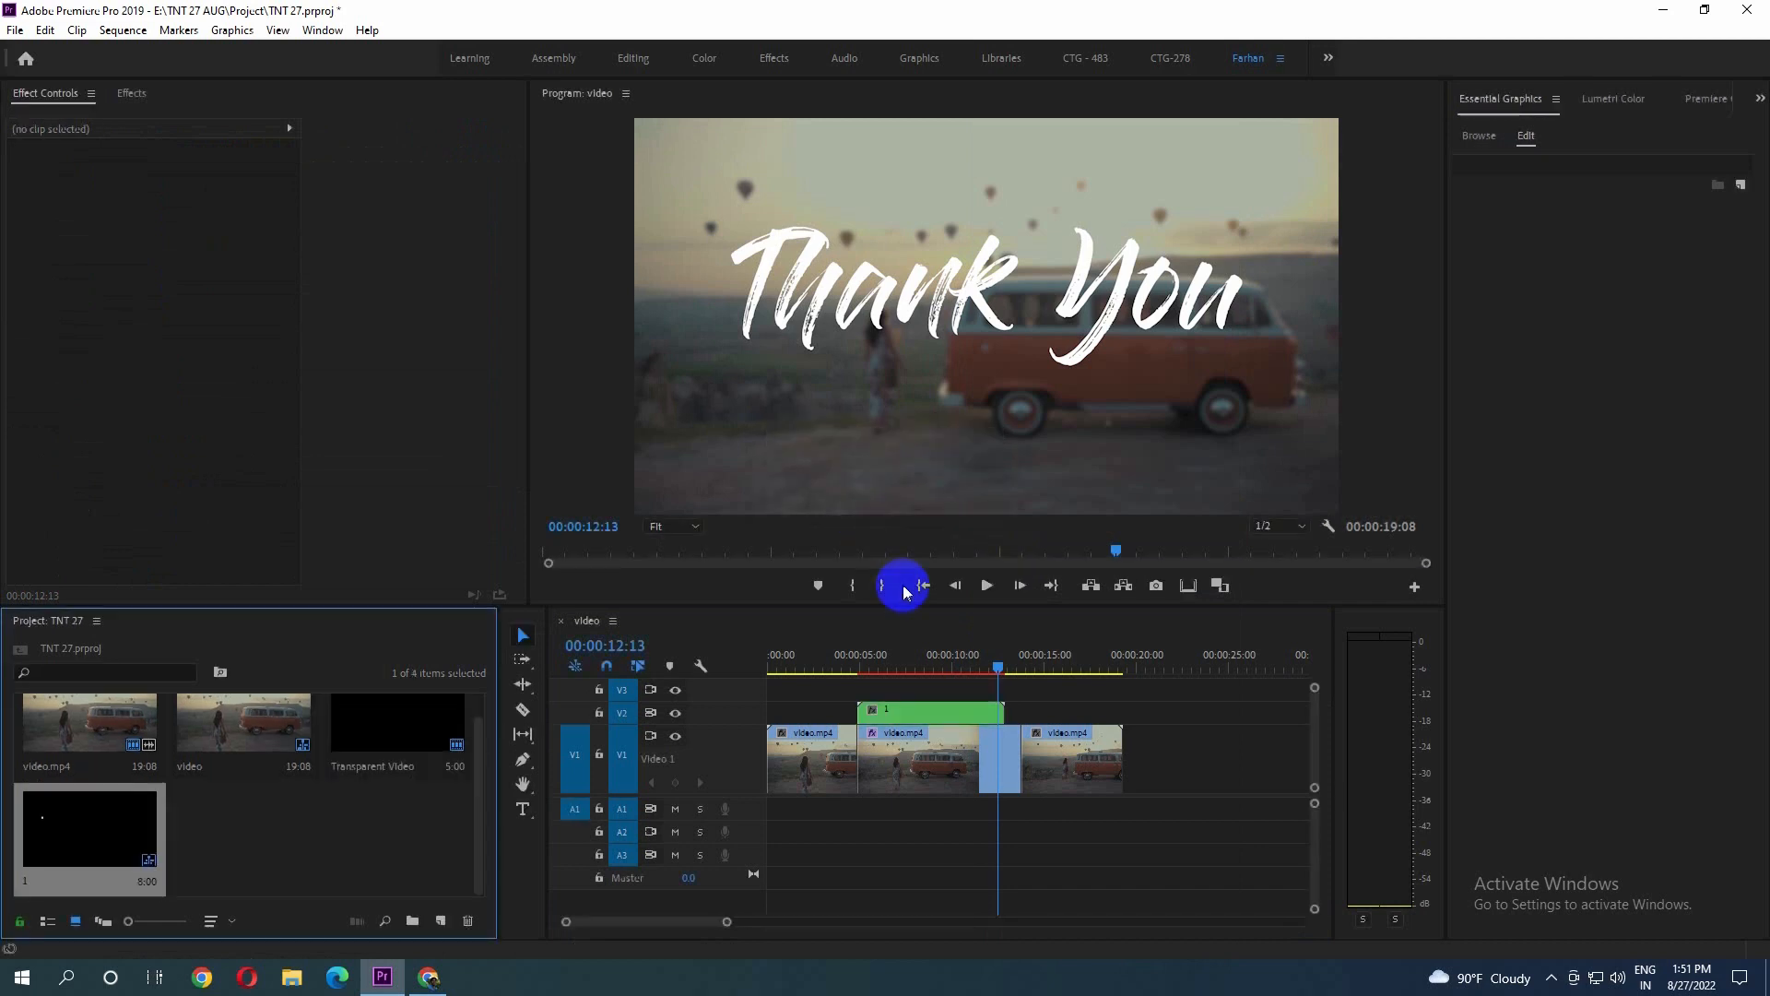
Fade out the end of nested clip 1 with opacity keyframes from 100% down to 0% at 00:00:12:21
click(996, 663)
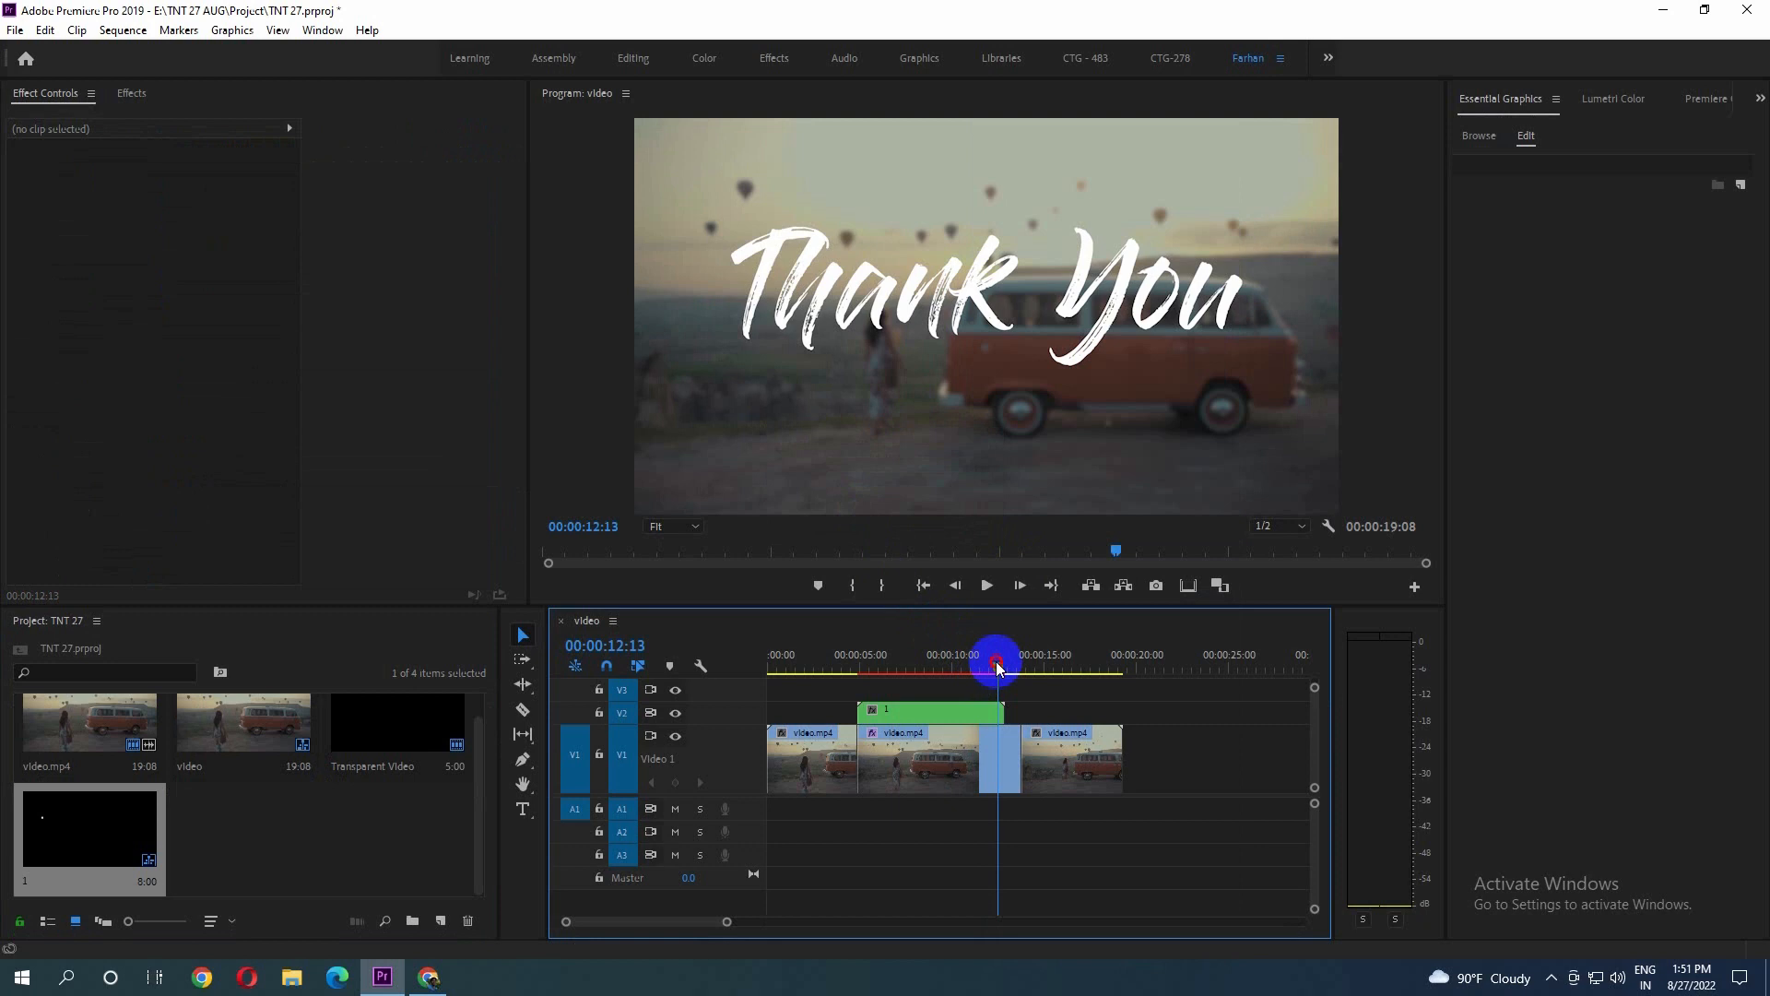
drag(998, 666, 992, 671)
click(982, 721)
click(249, 361)
drag(992, 671, 1003, 672)
click(984, 712)
drag(169, 363, 172, 366)
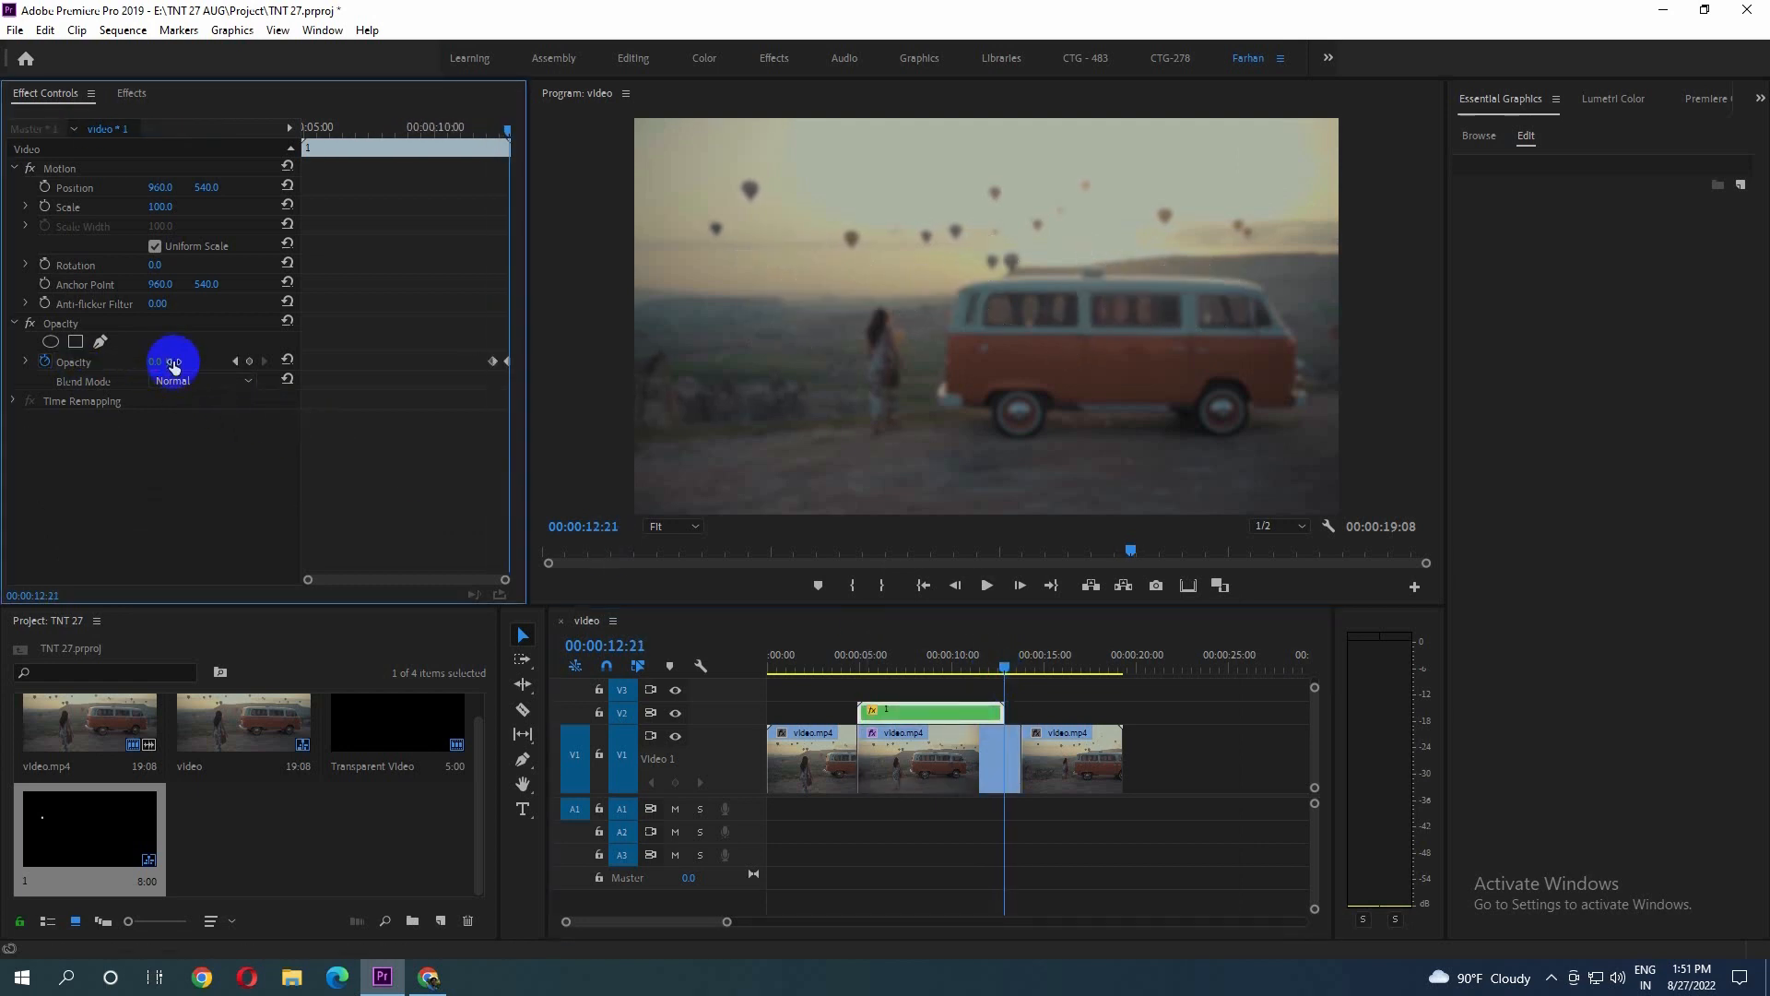
Split the blurred video.mp4 clip at the end of nested clip 1 and set the remaining piece's blurriness to 0
click(997, 750)
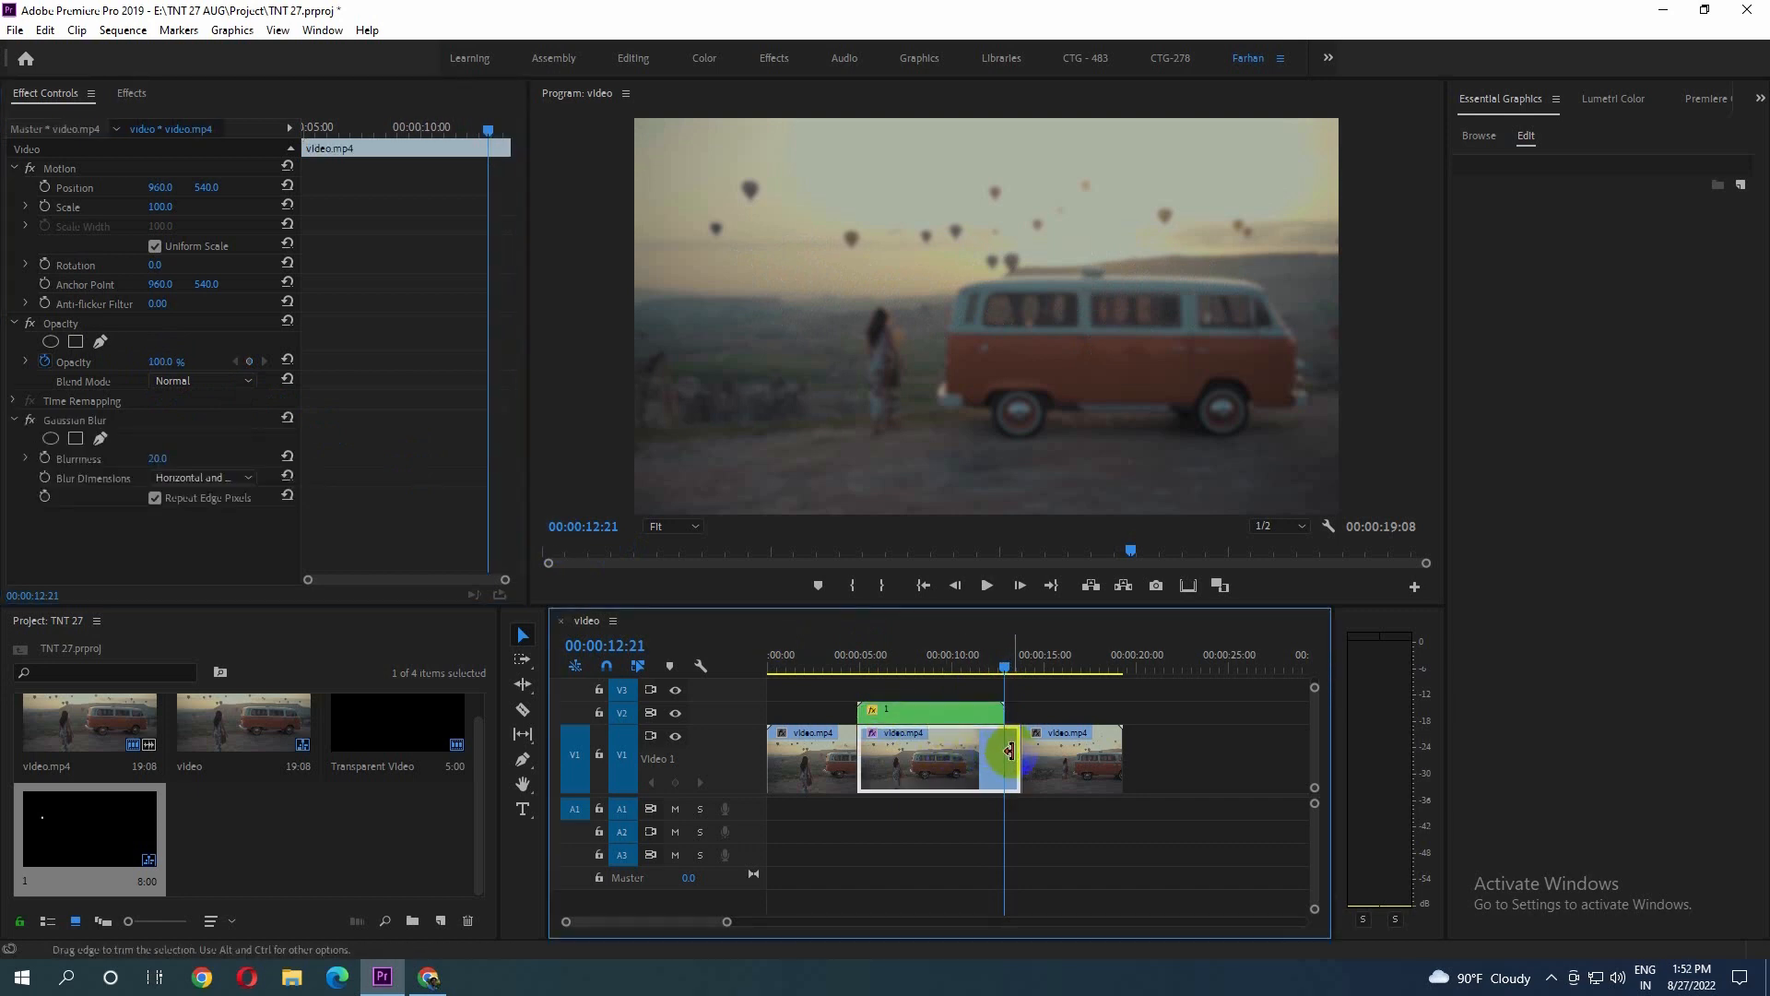
click(1015, 761)
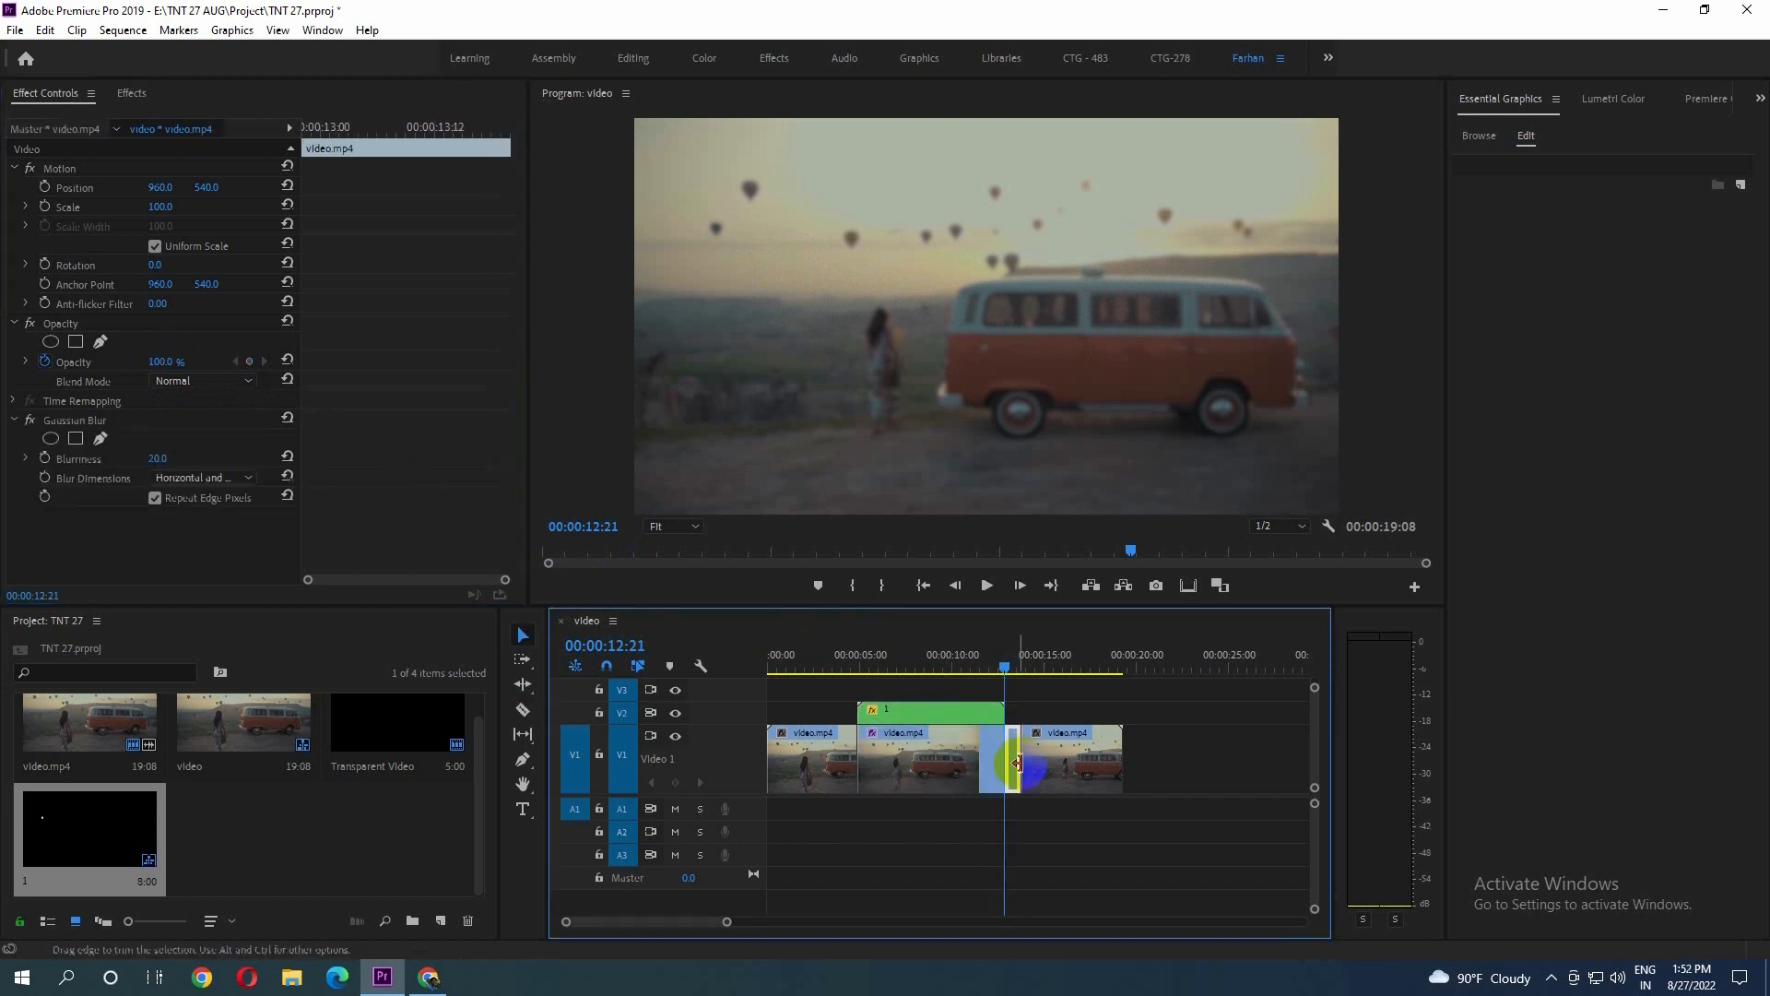
click(168, 458)
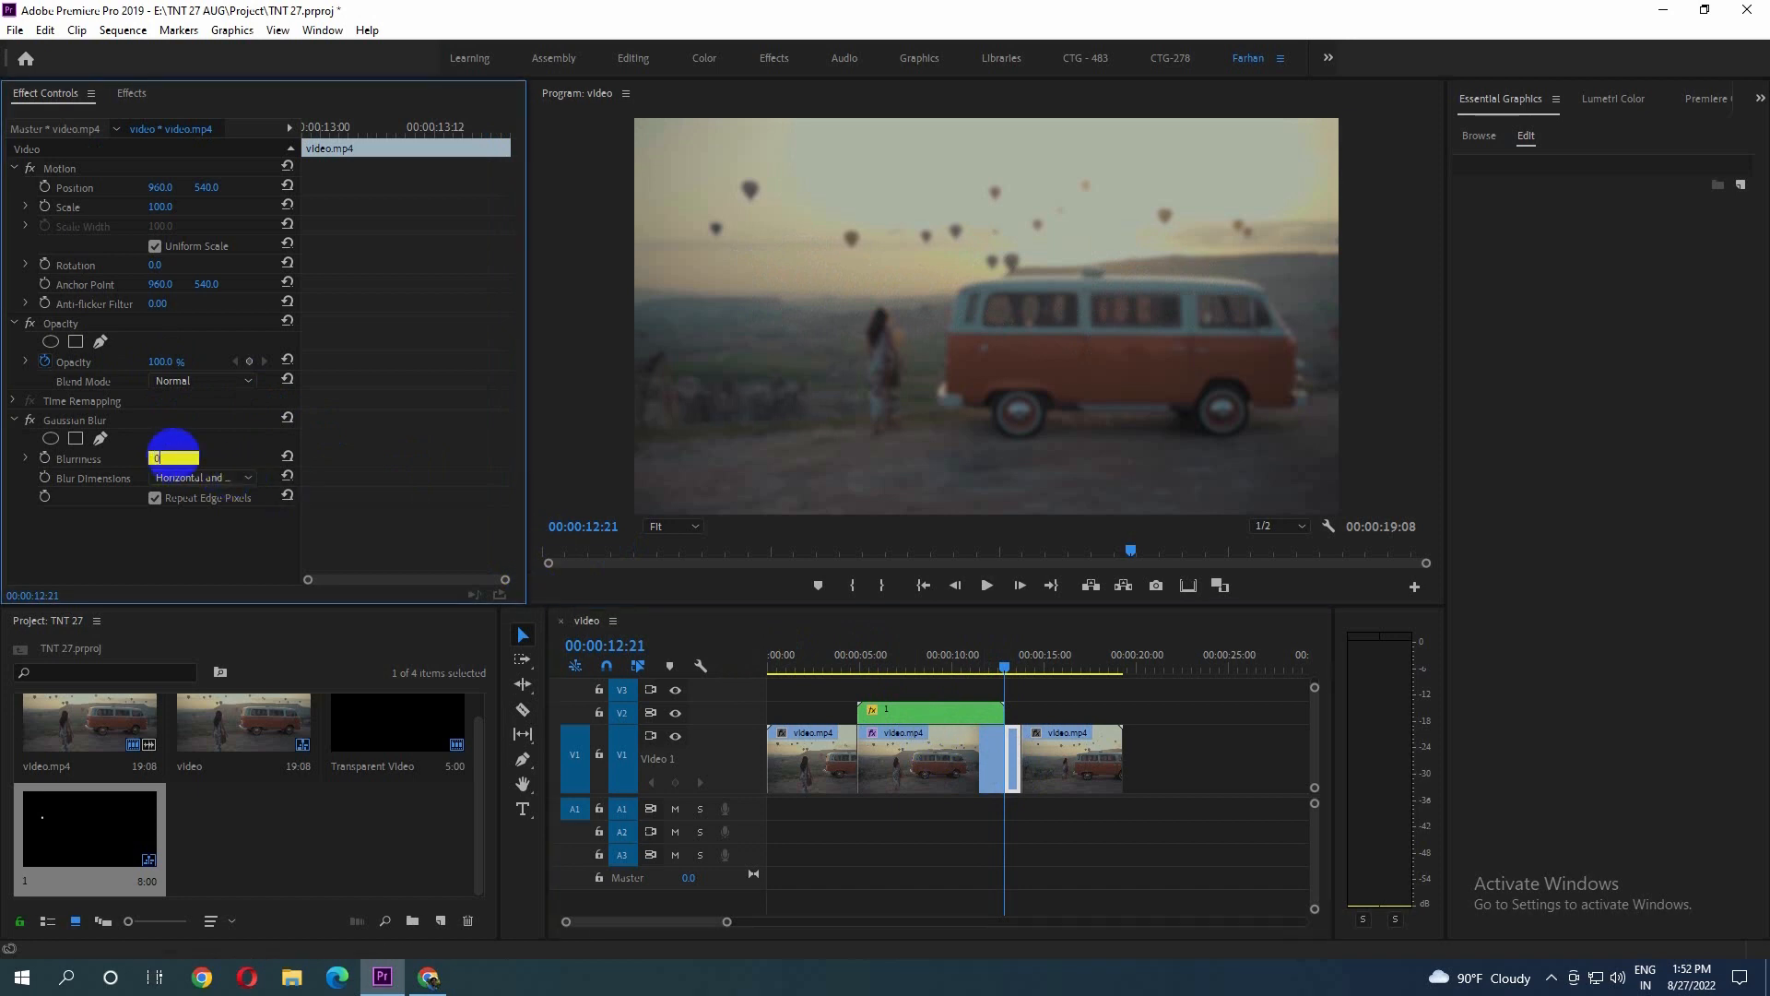
Play the sequence from its start to review the handwriting reveal, the title fade-out and the blur ending
drag(821, 658, 693, 662)
key(space)
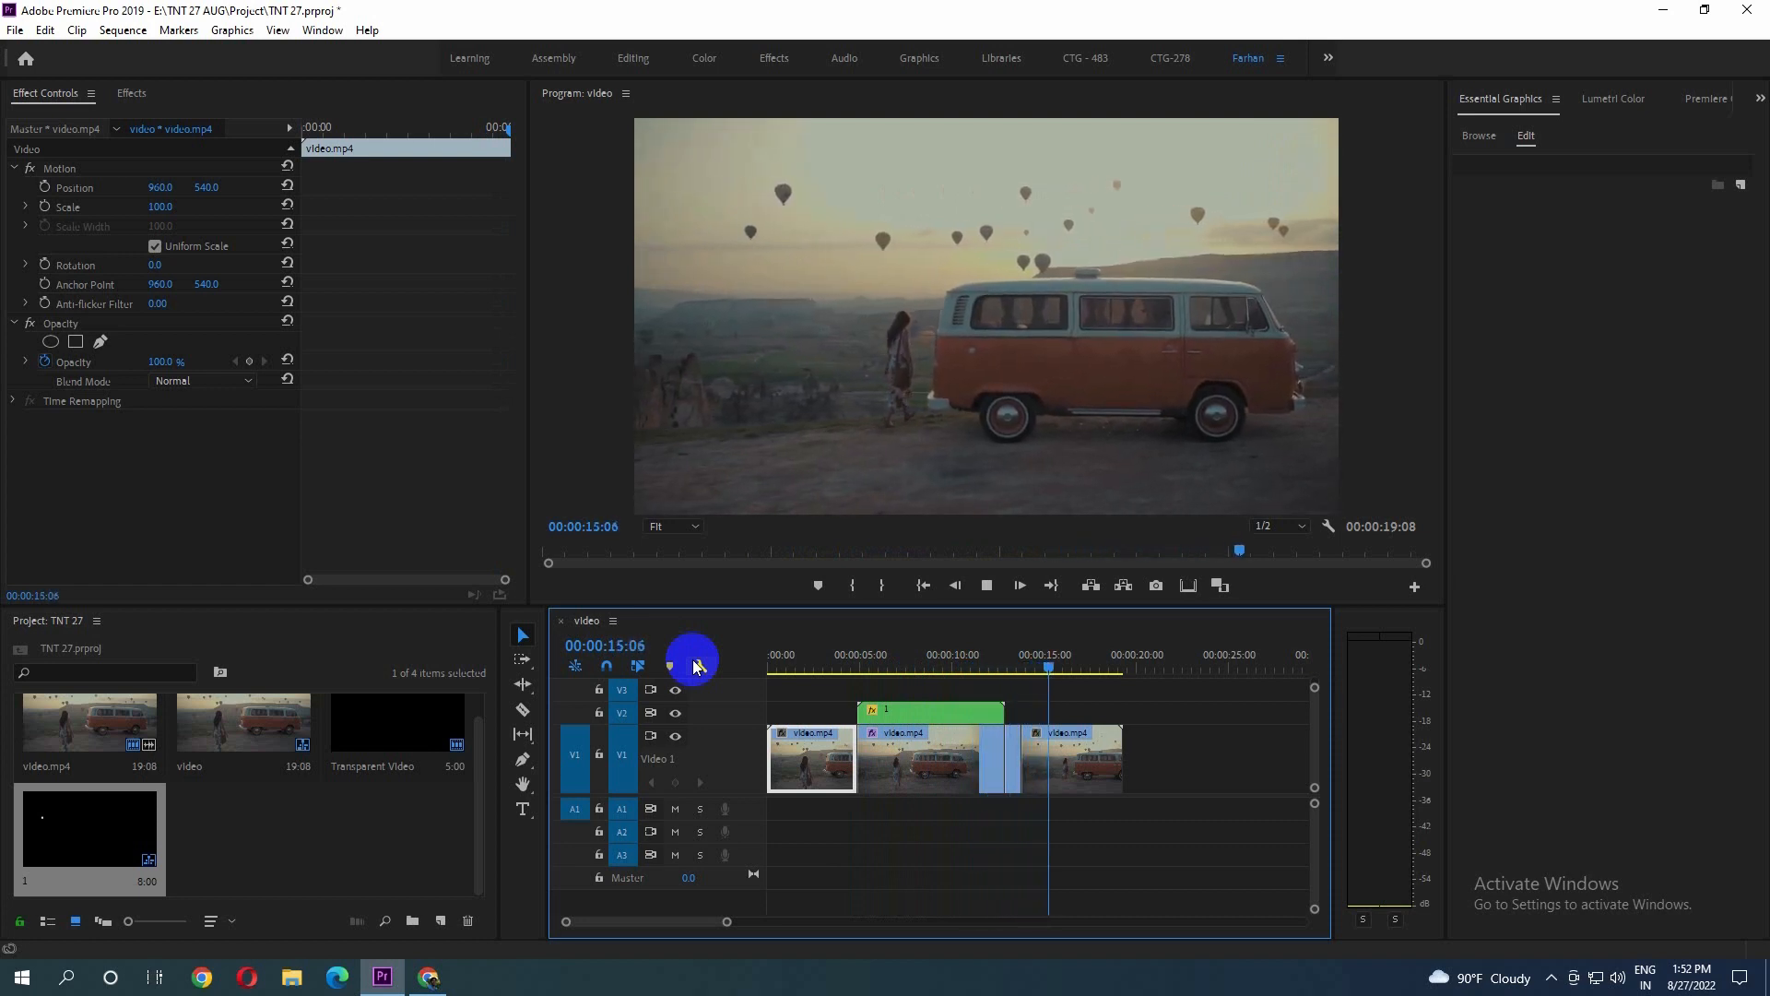
key(space)
Keyframe the short video.mp4 piece's Gaussian Blur blurriness from 20 at 00:00:12:22 down to no blur at 00:00:13:19
key(Up)
key(Up)
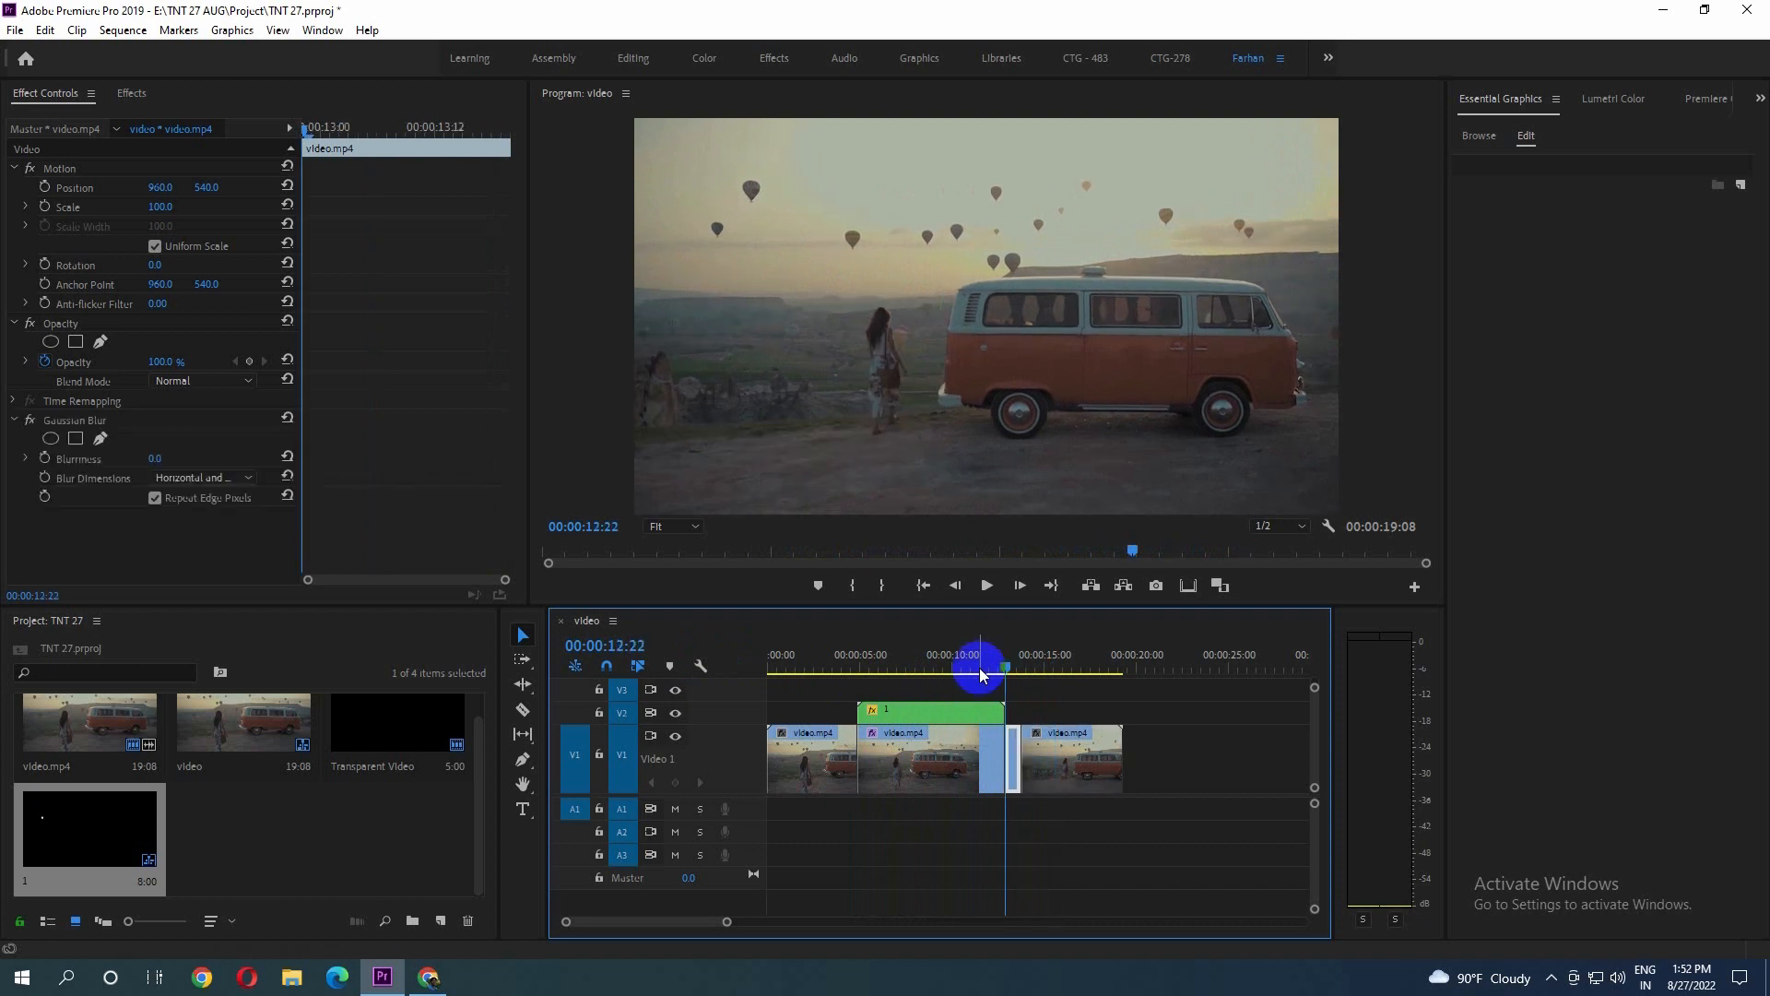
key(equal)
key(equal)
key(equal)
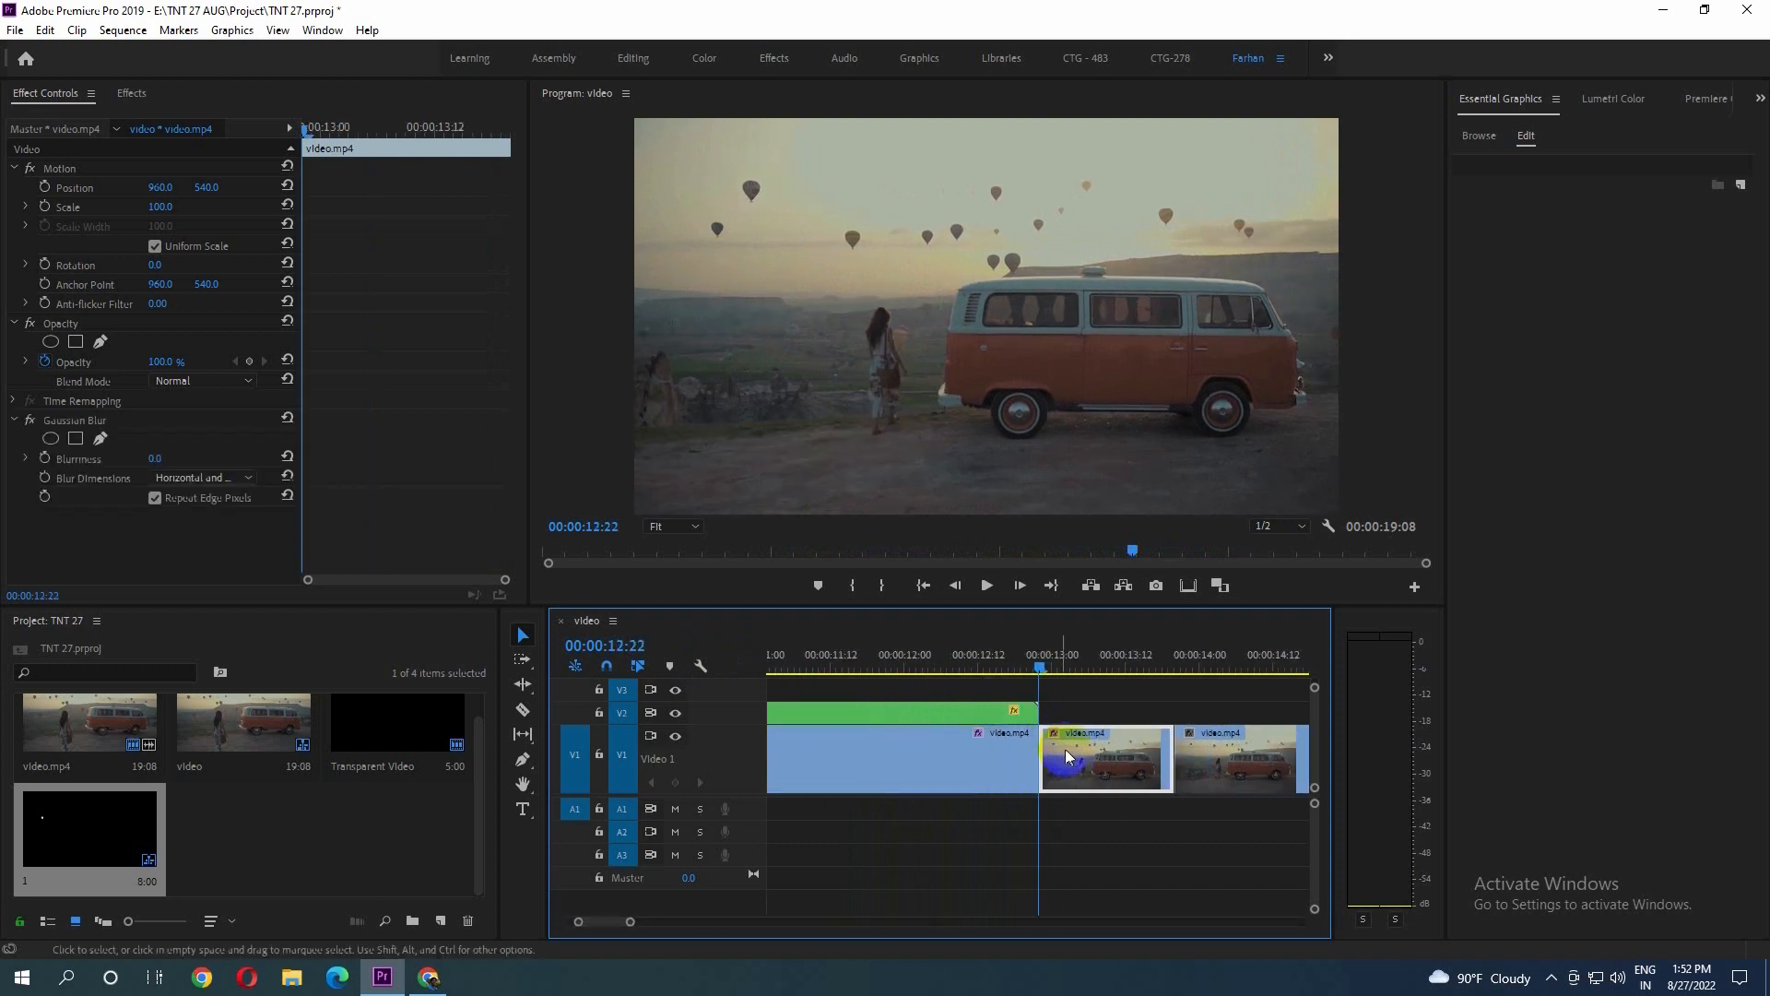
click(173, 457)
key(Return)
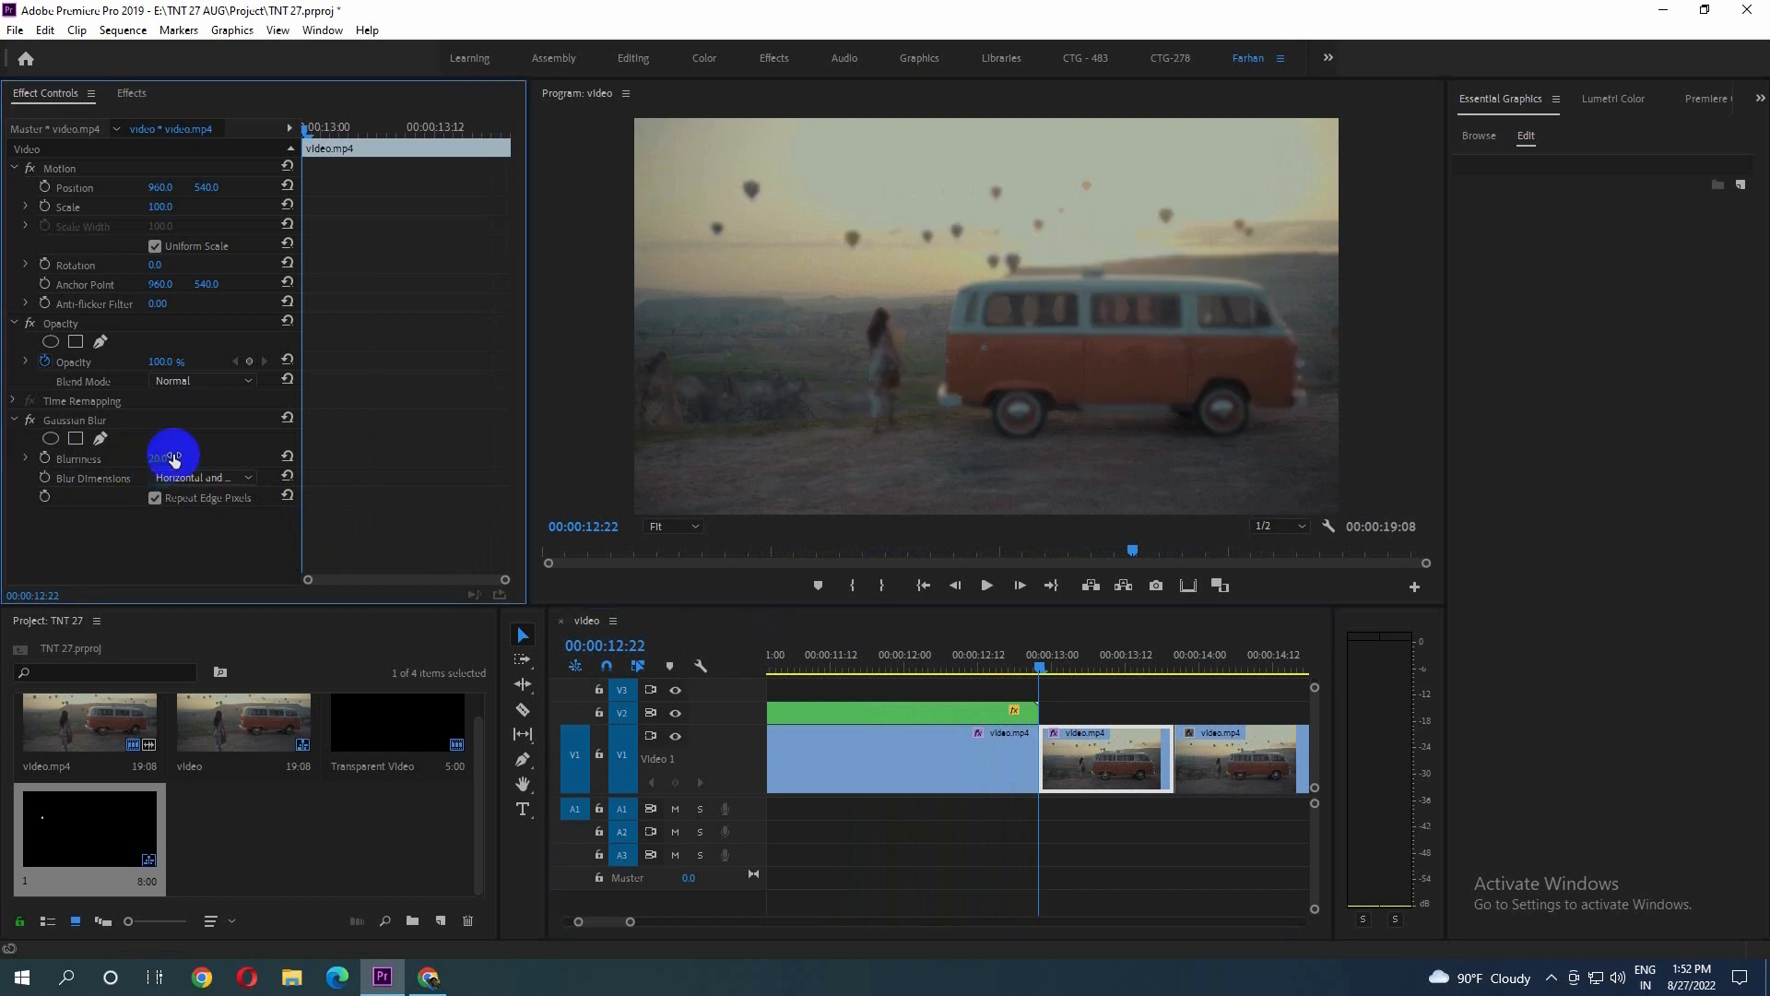
click(43, 459)
click(1047, 674)
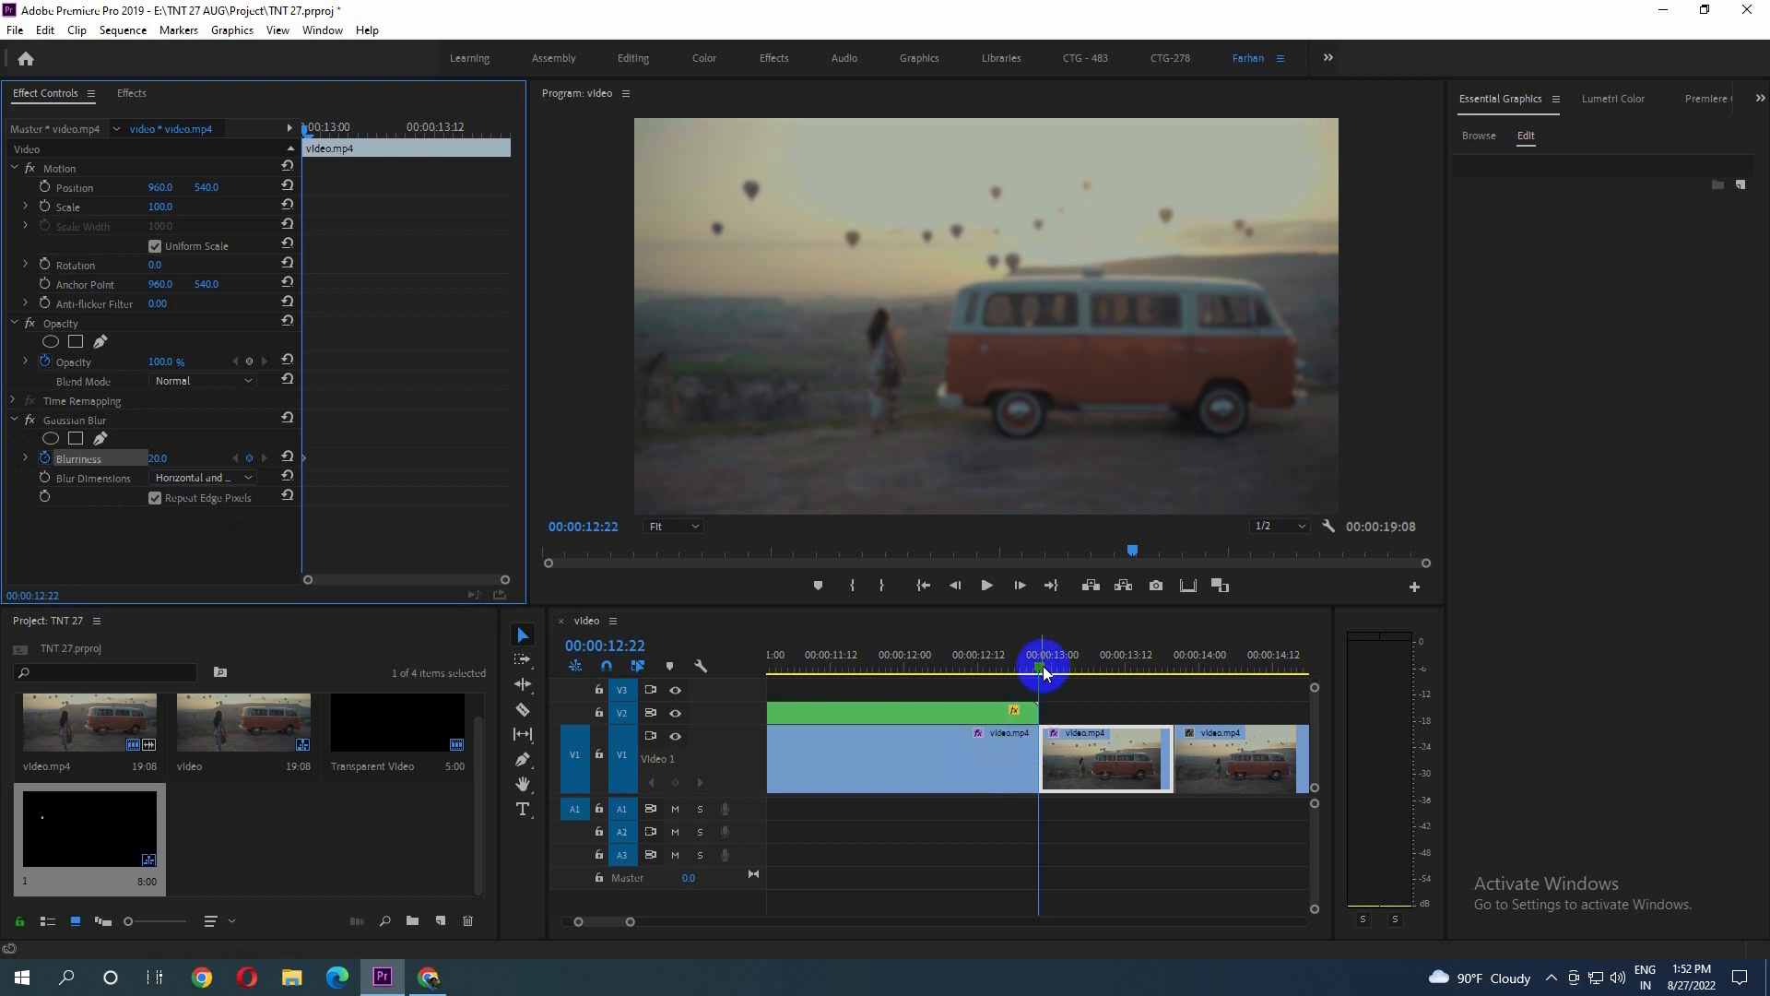
key(space)
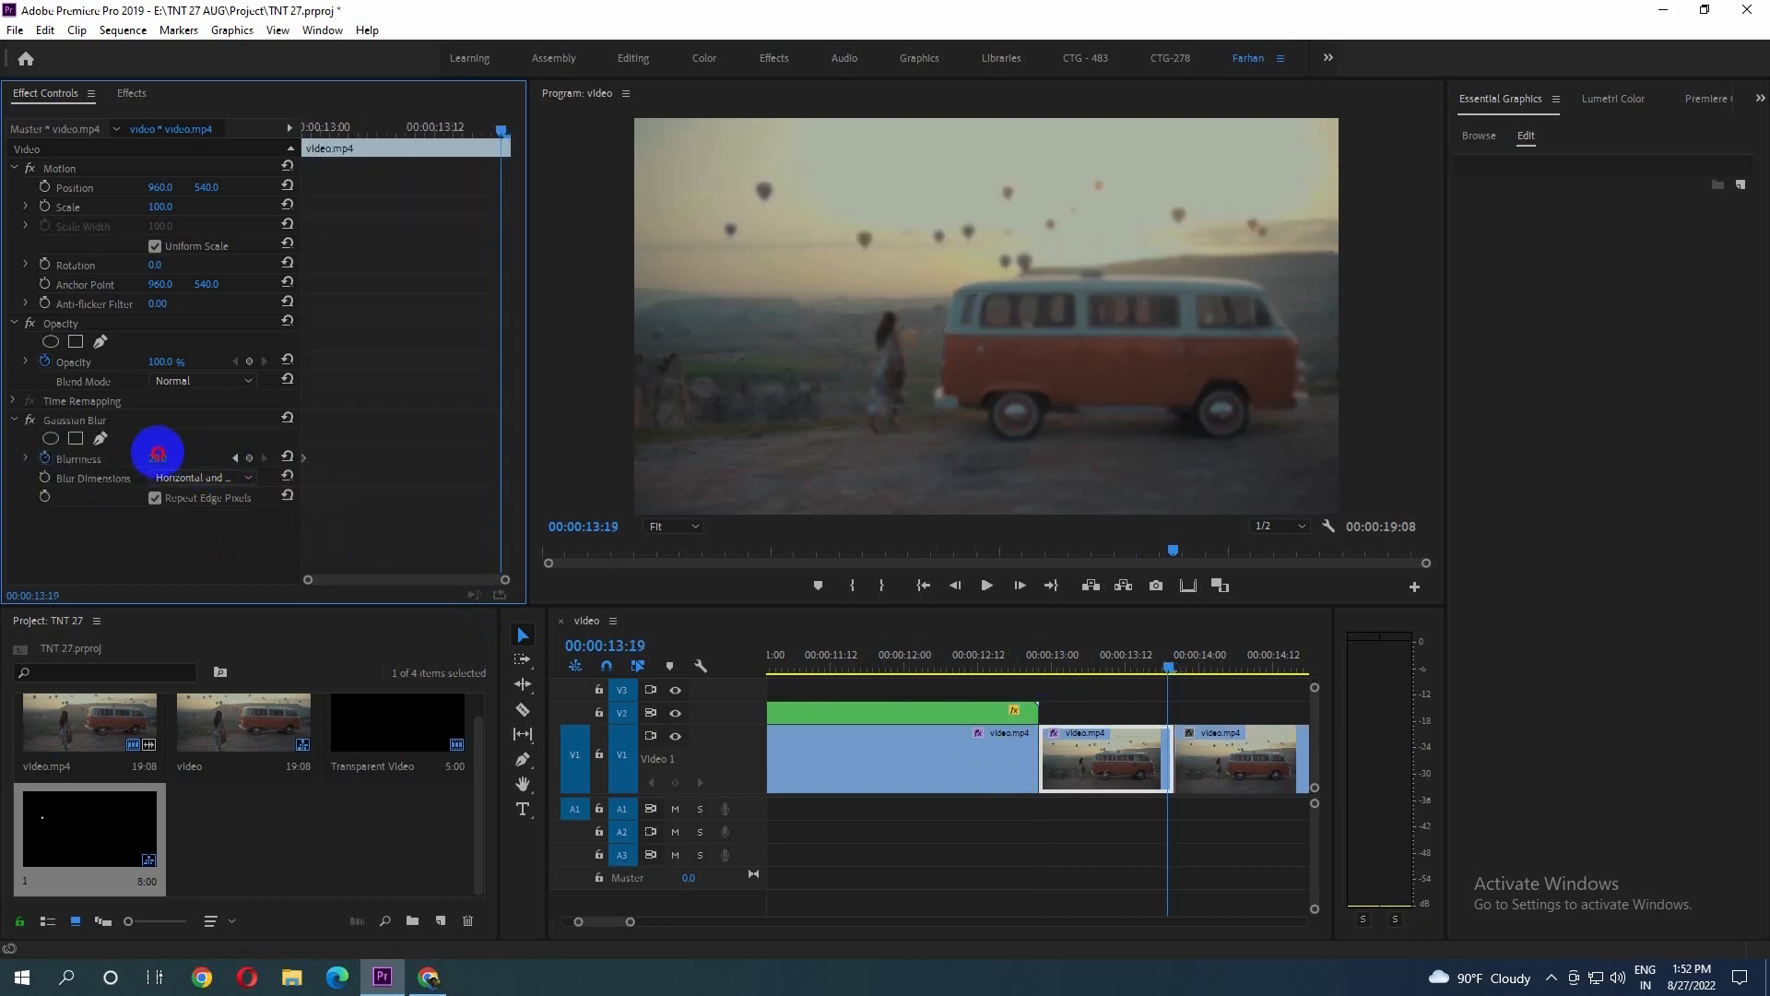
Replay the whole sequence from the beginning to check the gradual removal of the background blur
click(848, 710)
click(885, 656)
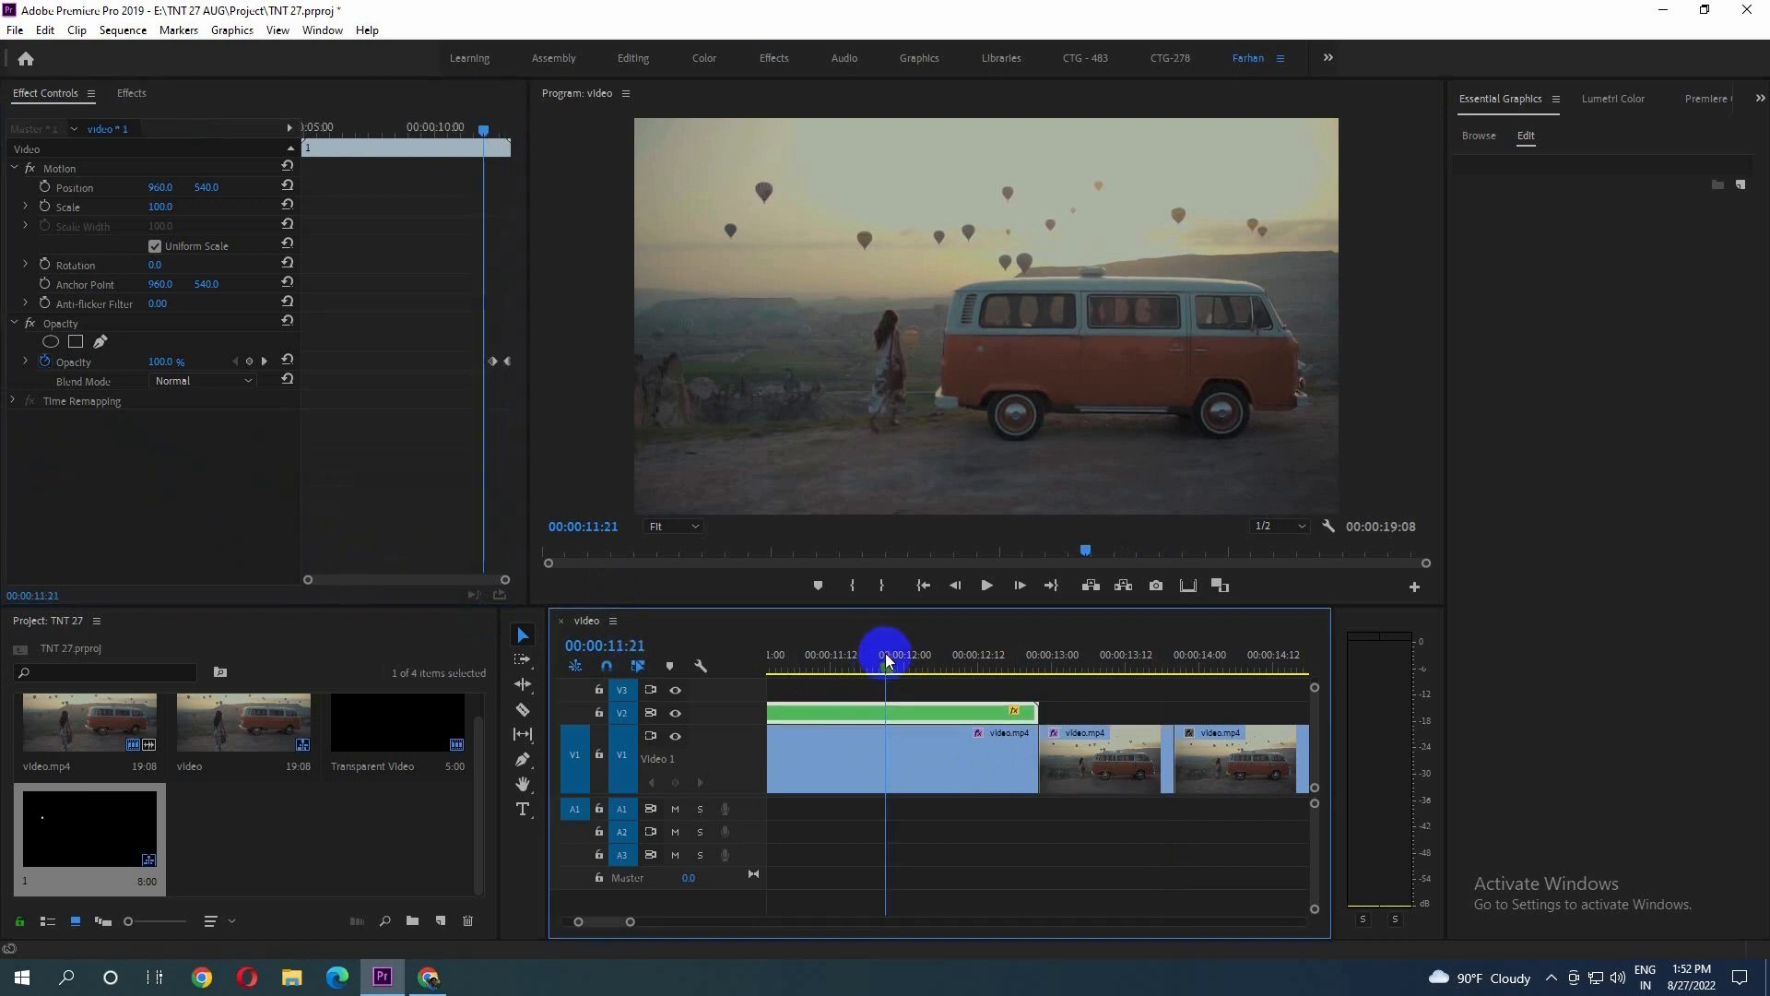
key(minus)
key(minus)
key(minus)
drag(892, 653, 696, 667)
key(space)
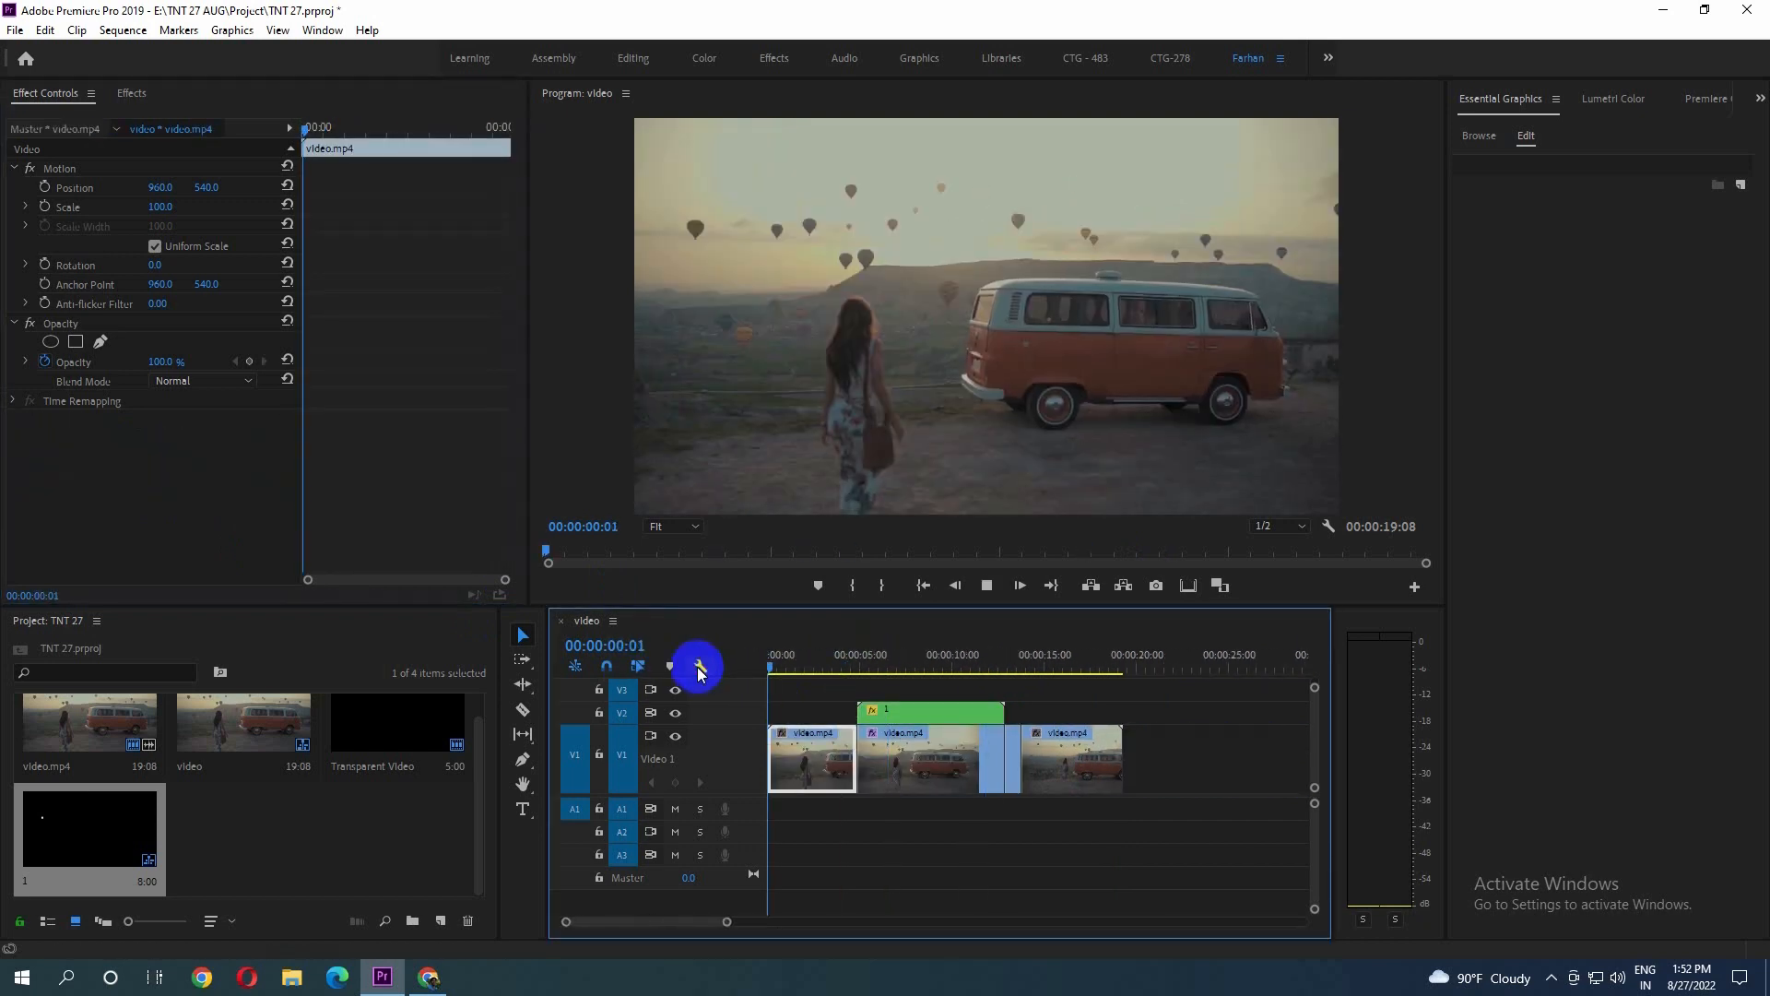